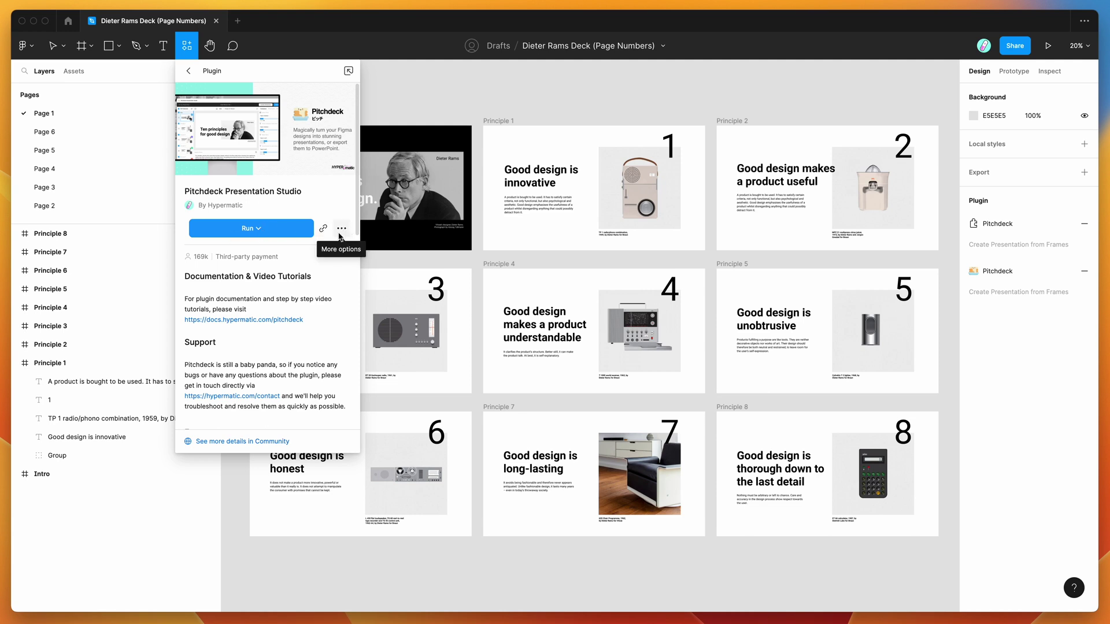
Step: Dismiss the Pitchdeck plugin's options menu and details panel to reveal the slides numbered 1–8
left_click(341, 233)
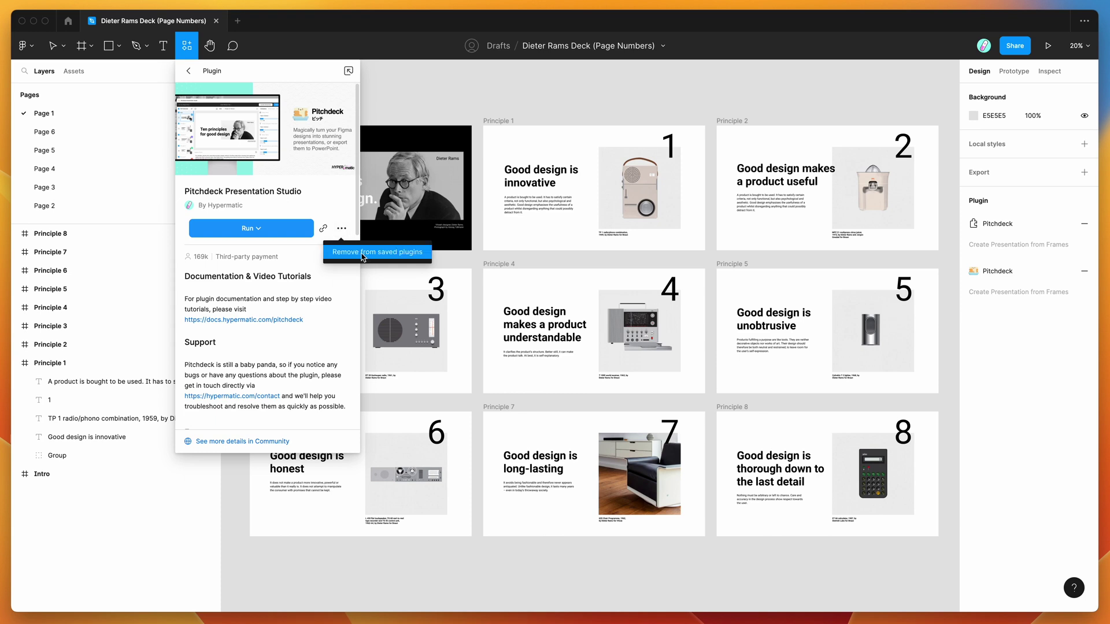
key("Escape")
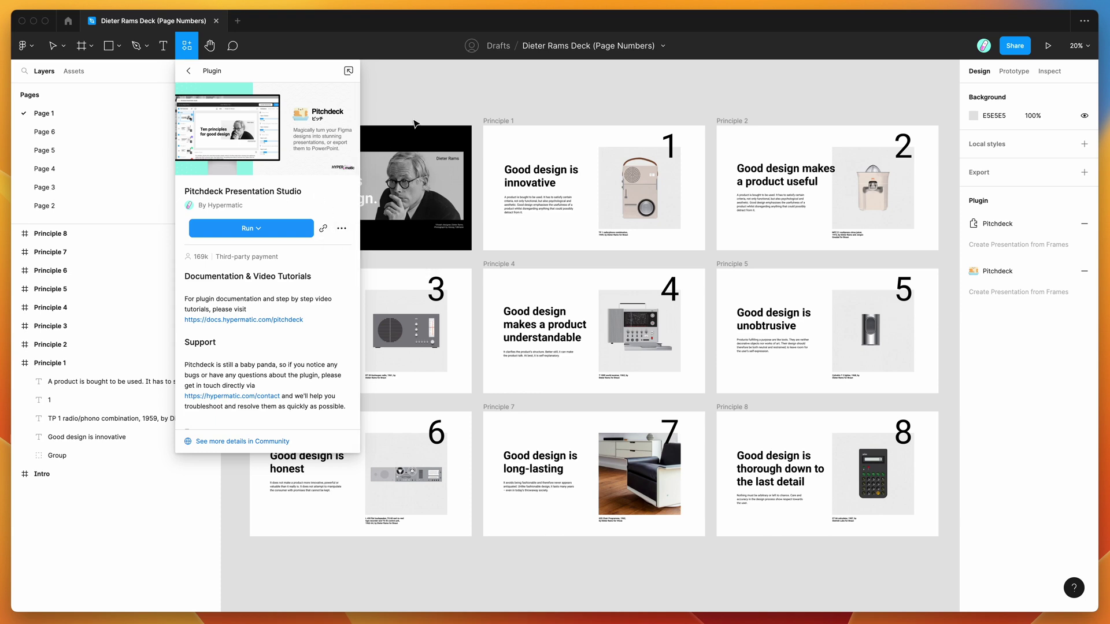
key("Escape")
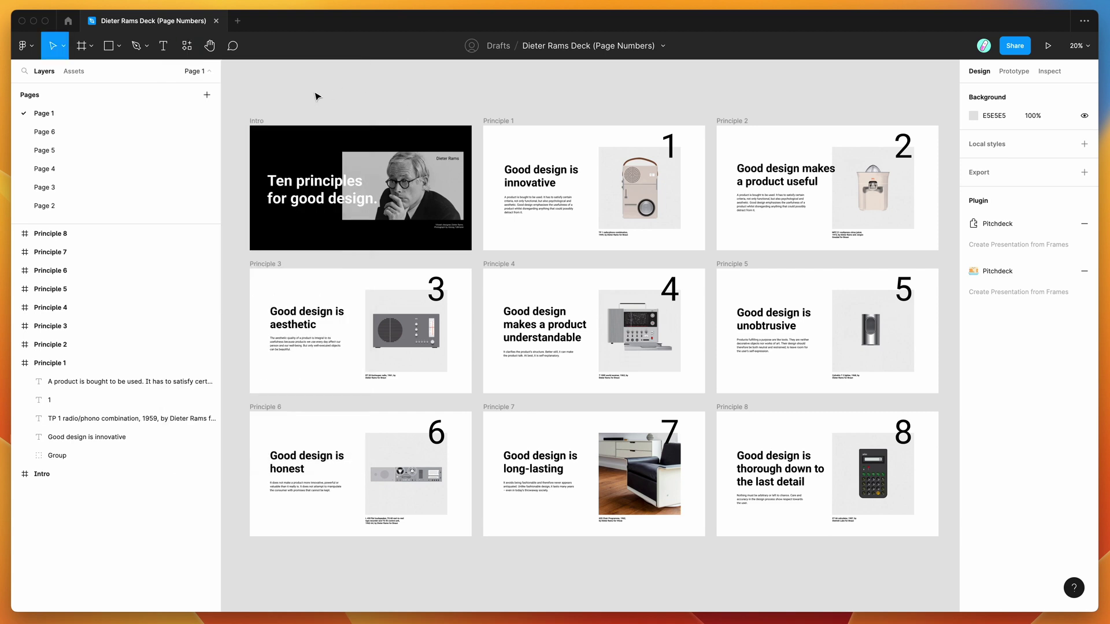
Step: Run Pitchdeck Presentation Studio from the canvas menu's Saved plugins
right_click(322, 88)
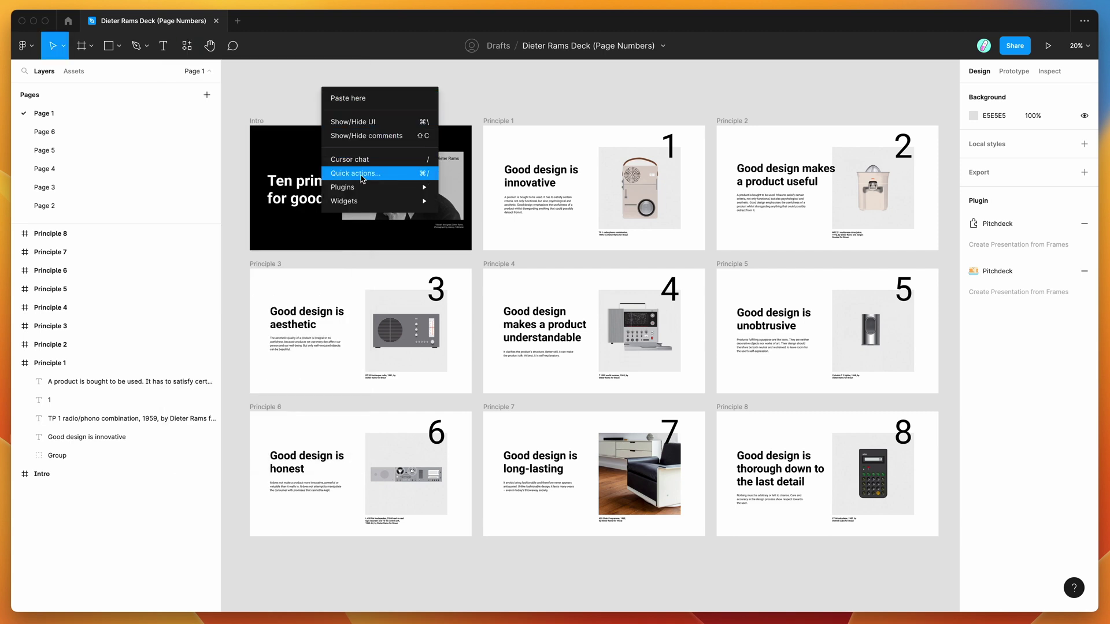
mouse_move(363, 188)
mouse_move(520, 338)
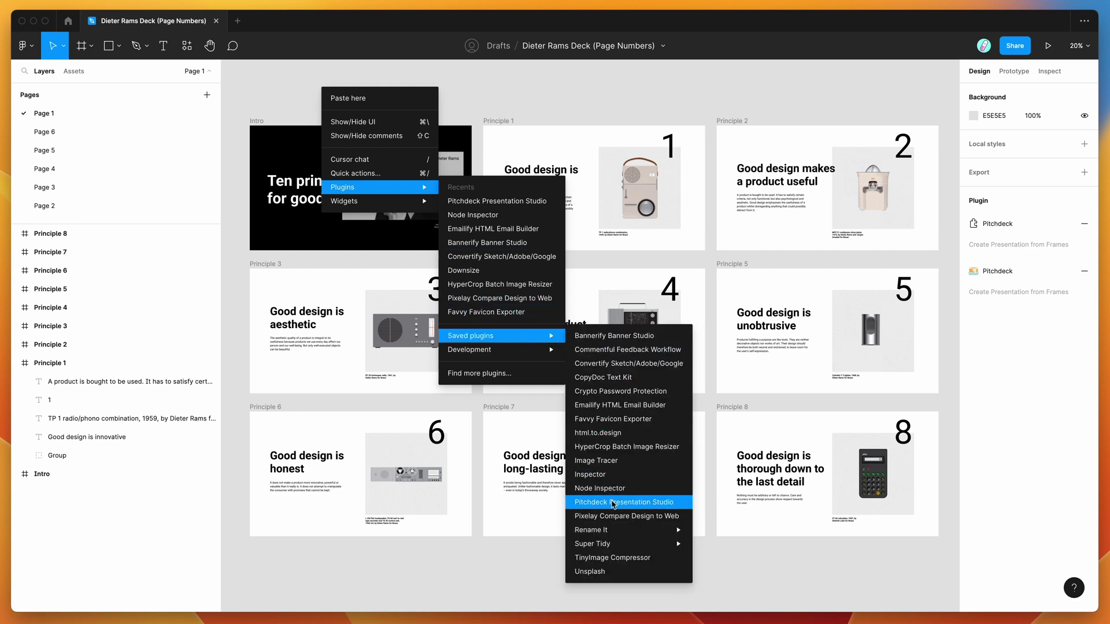
left_click(614, 505)
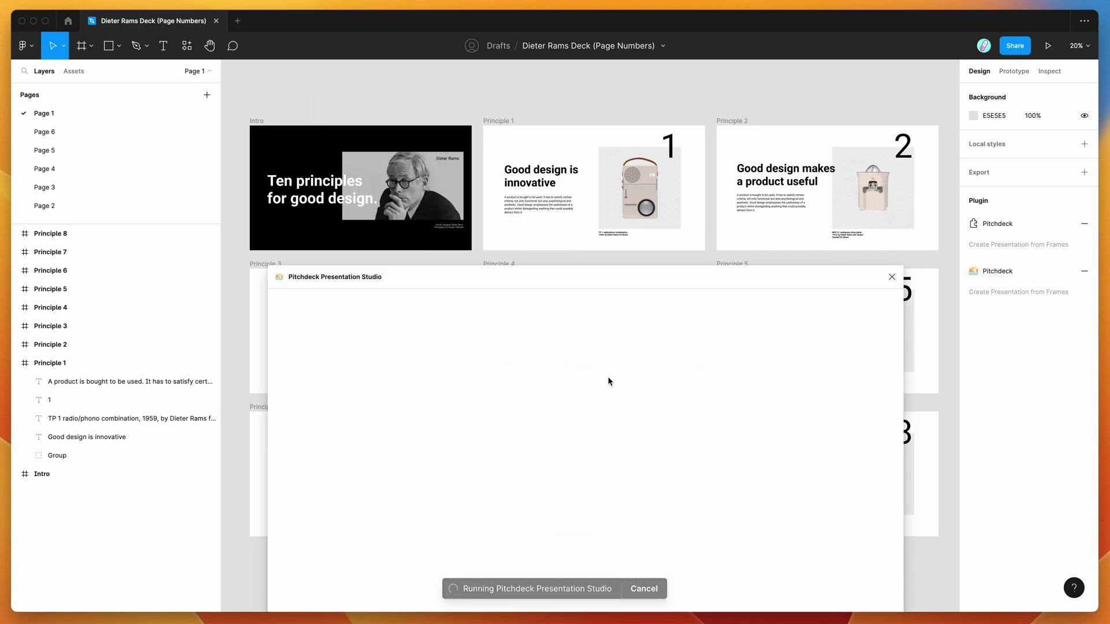
Step: Reposition the plugin window and select the Intro slide to list its fade-in animations
left_click_drag(615, 279, 773, 217)
scroll(525, 96, "down", 2)
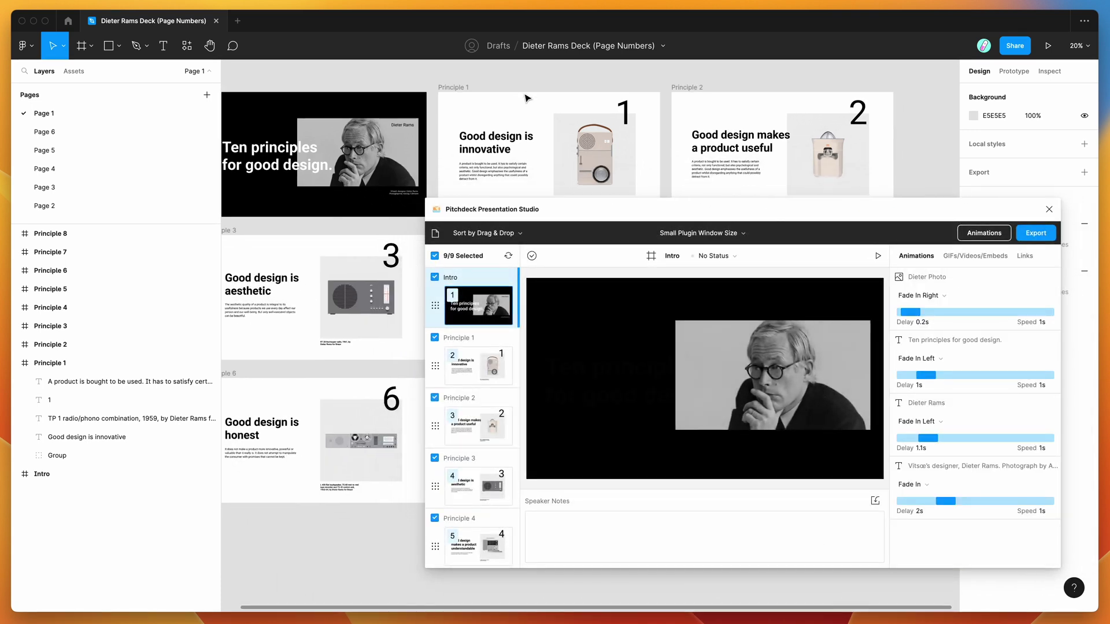
left_click_drag(576, 212, 568, 221)
scroll(457, 93, "left", 2)
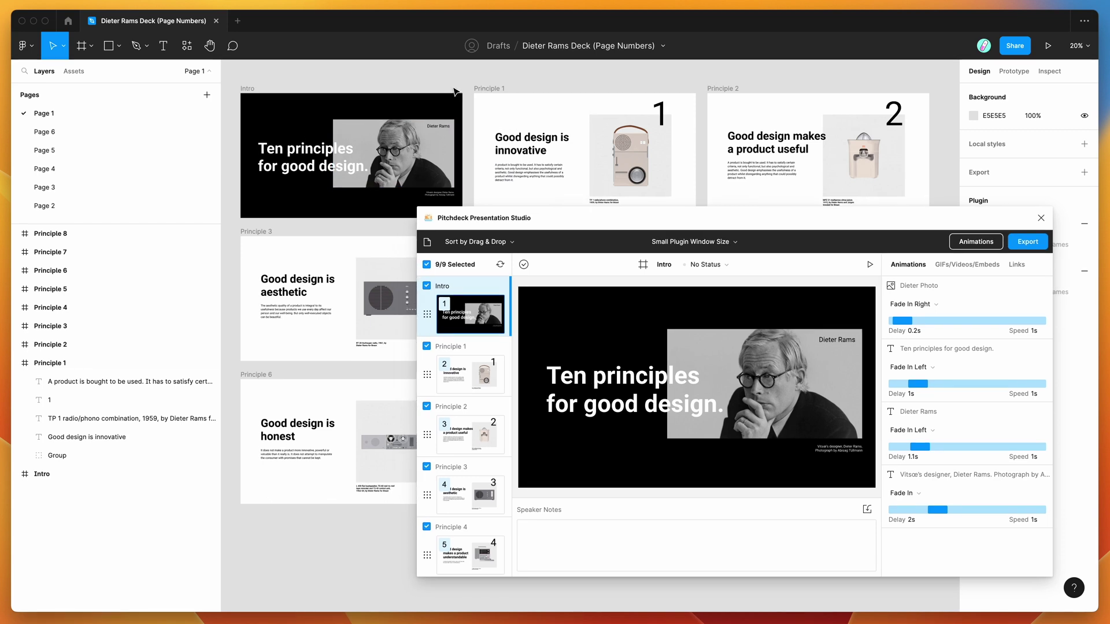
left_click(241, 90)
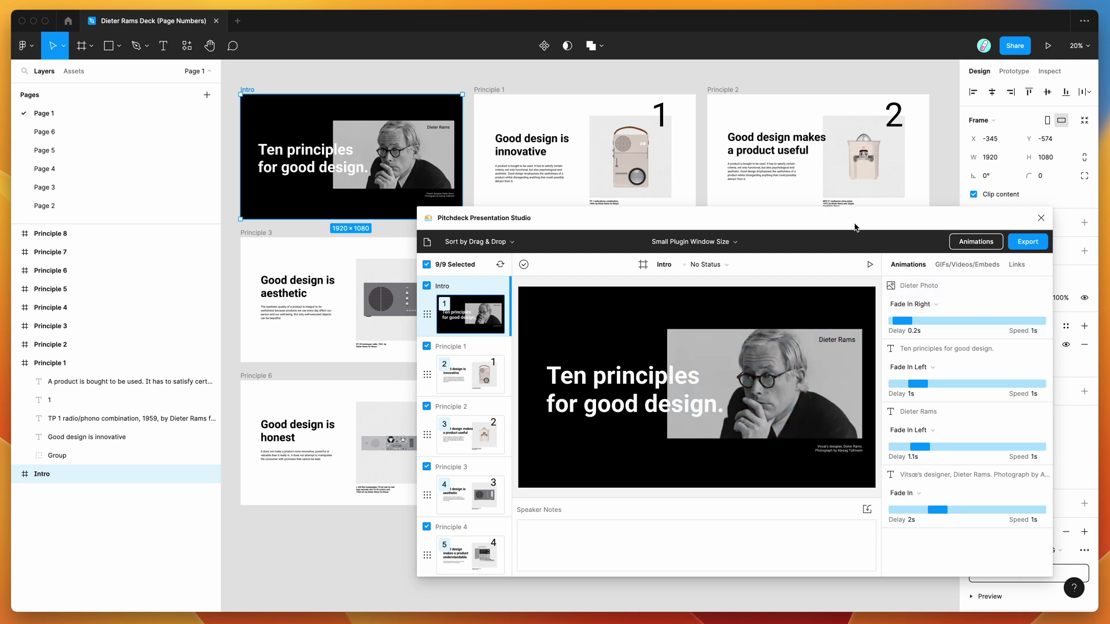
left_click_drag(856, 229, 849, 238)
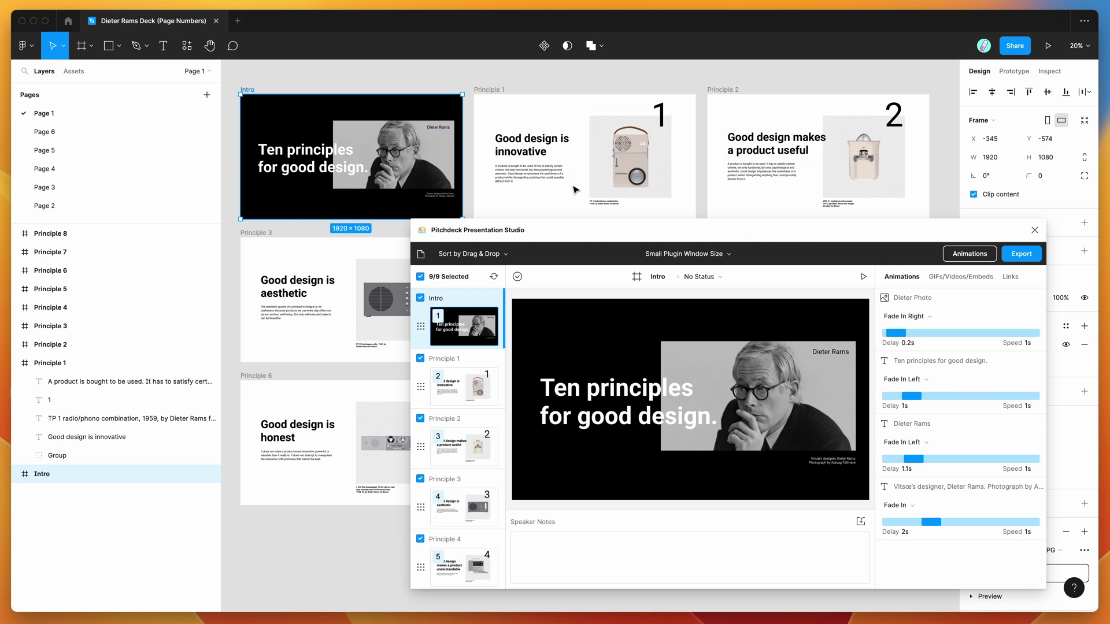
scroll(530, 172, "down", 1)
scroll(531, 171, "right", 1)
scroll(531, 171, "up", 1)
scroll(531, 171, "left", 1)
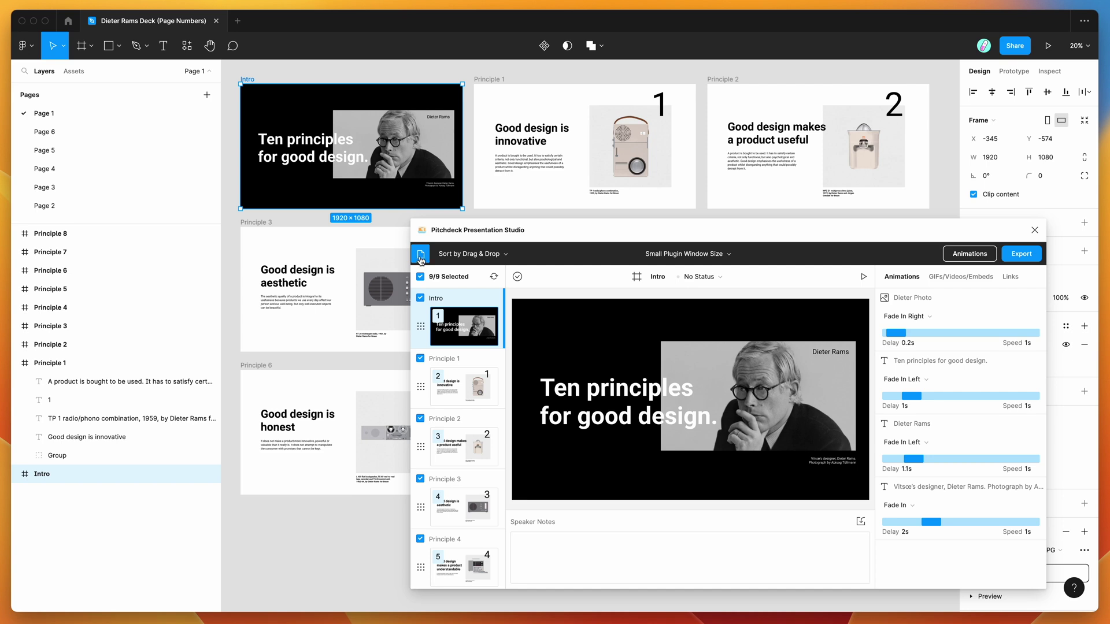
Step: Open Automatic Slide Numbering and switch on auto slide numbers
left_click(421, 255)
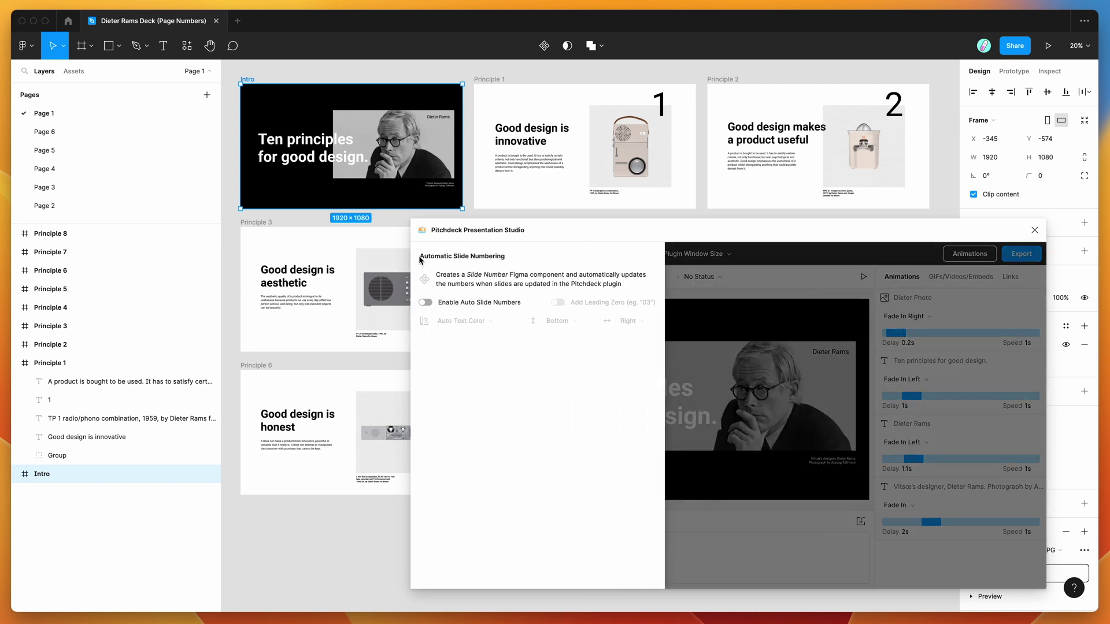
left_click(453, 307)
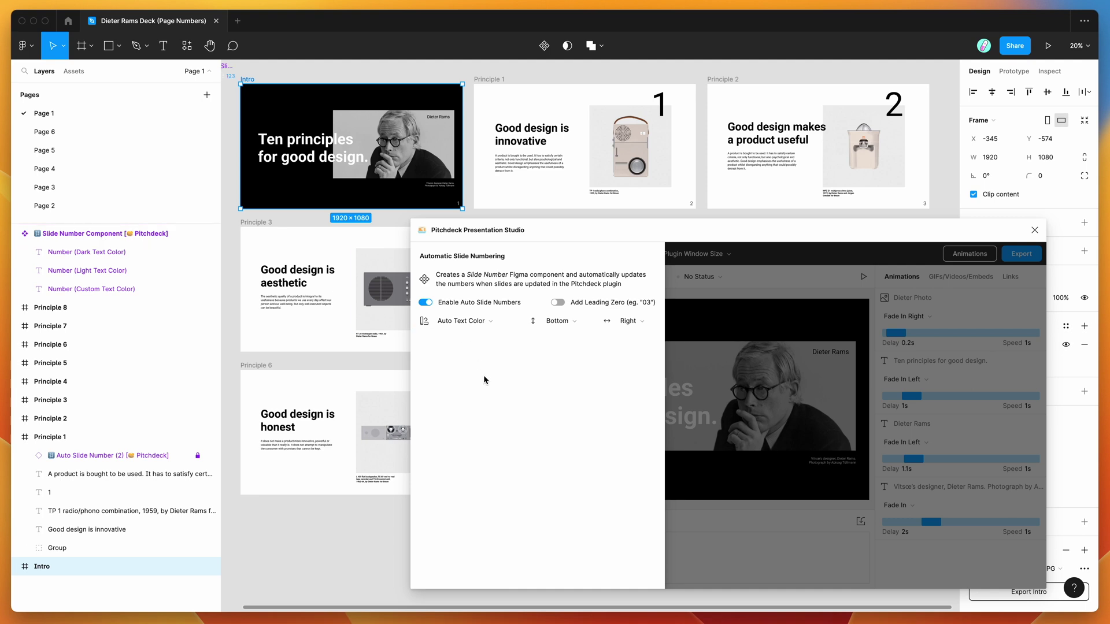
Step: Go to the new Slide Number Component and inspect its Dark, Light and Custom Text Color layers
left_click(424, 282)
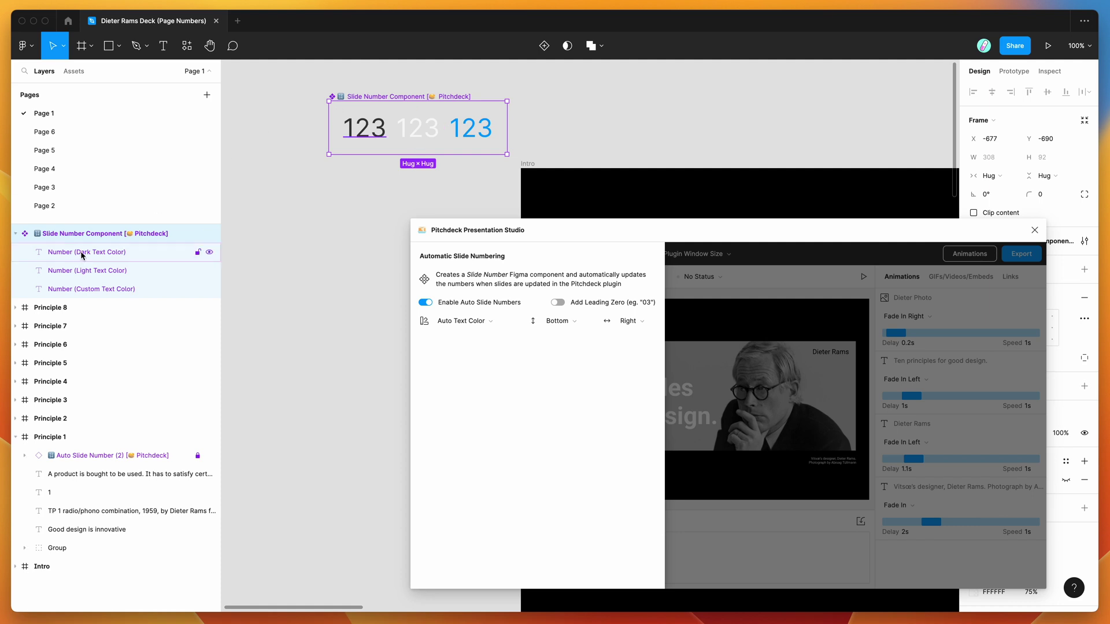
left_click(102, 256)
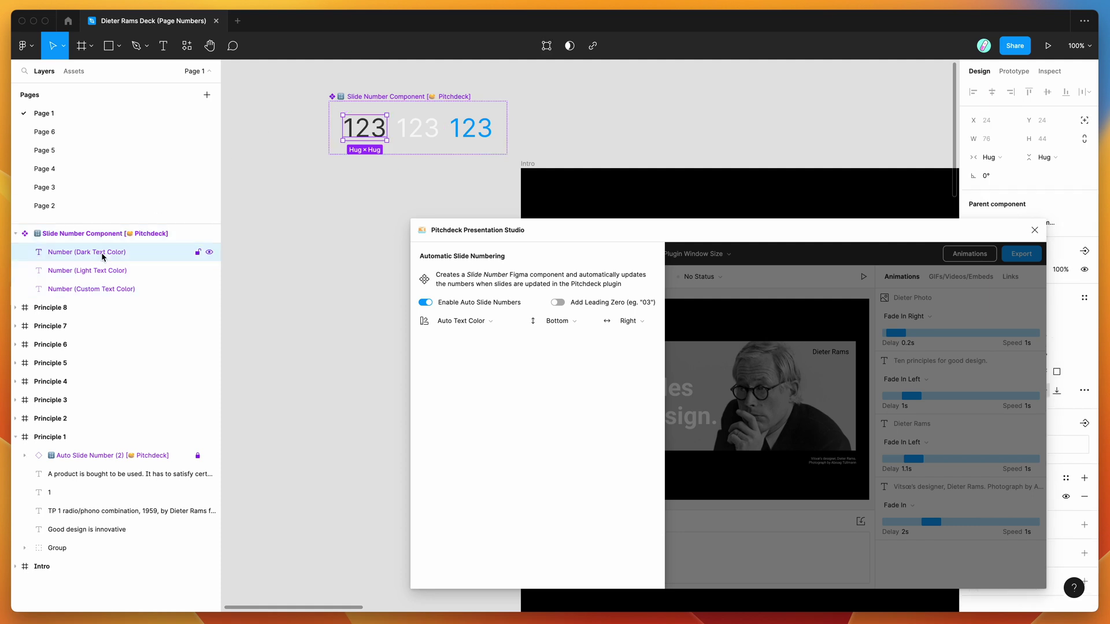
left_click(96, 275)
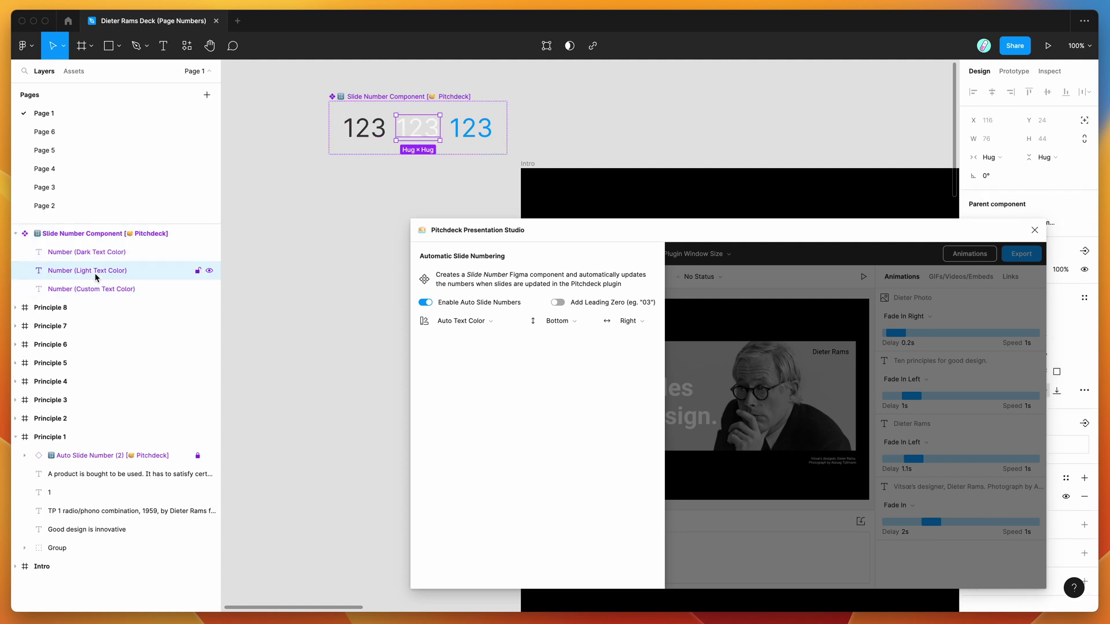
left_click(109, 289)
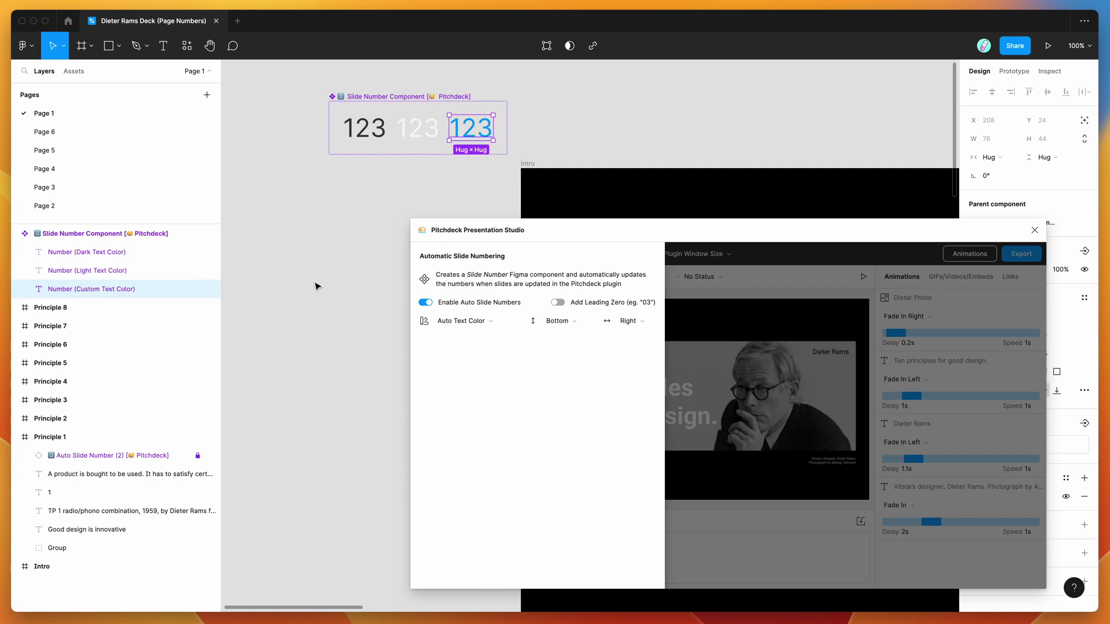
scroll(315, 286, "down", 5)
scroll(315, 286, "down", 3)
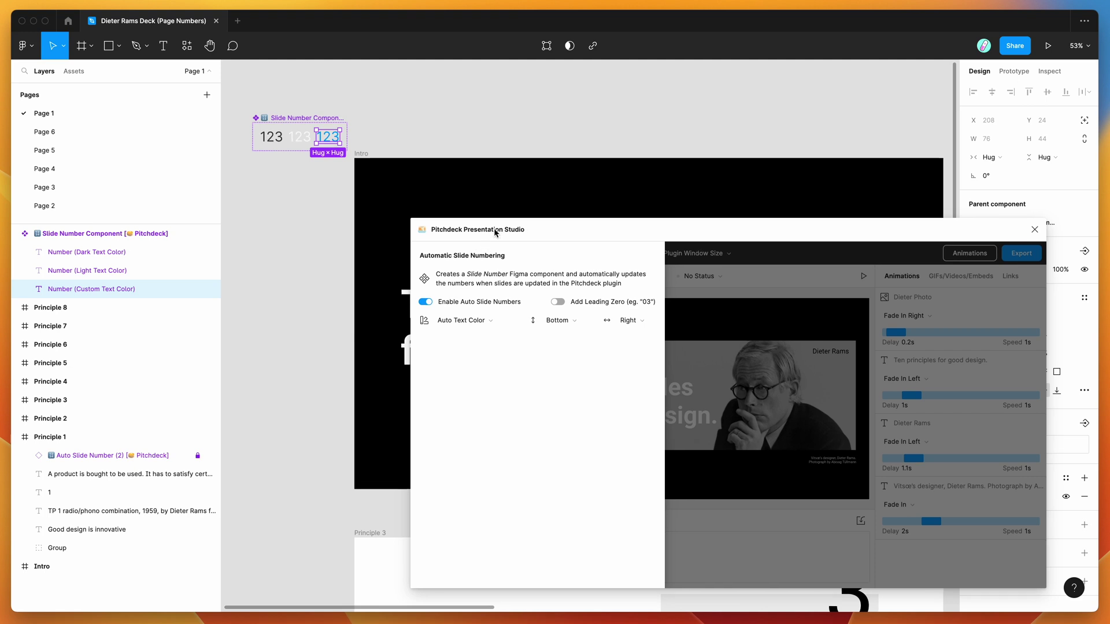
left_click_drag(495, 230, 380, 241)
scroll(320, 173, "down", 4)
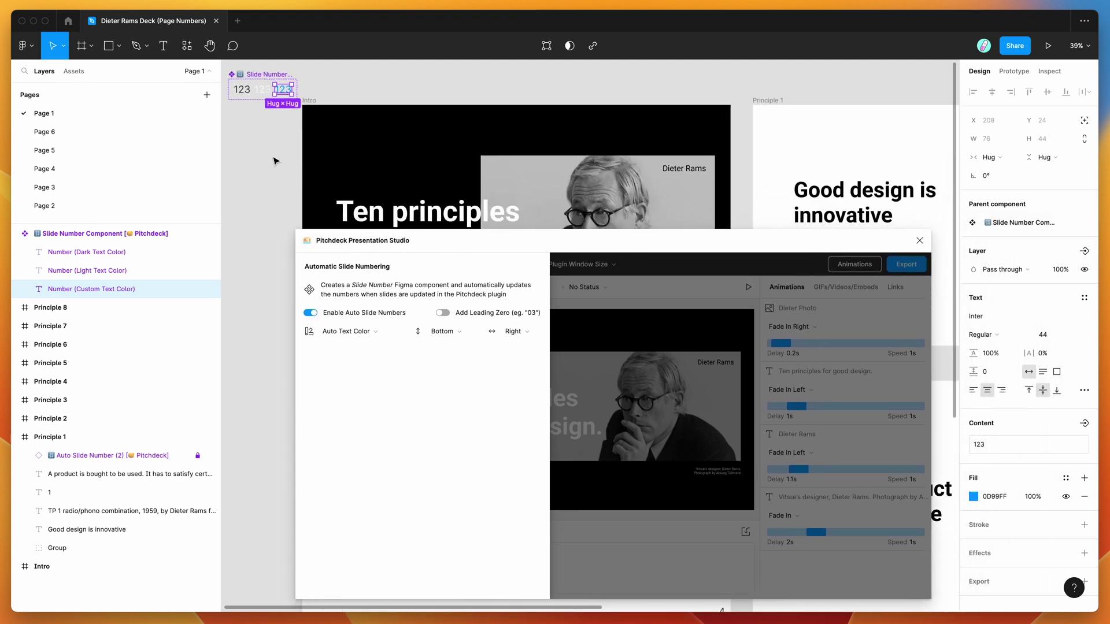
scroll(274, 162, "down", 3)
scroll(276, 161, "down", 5)
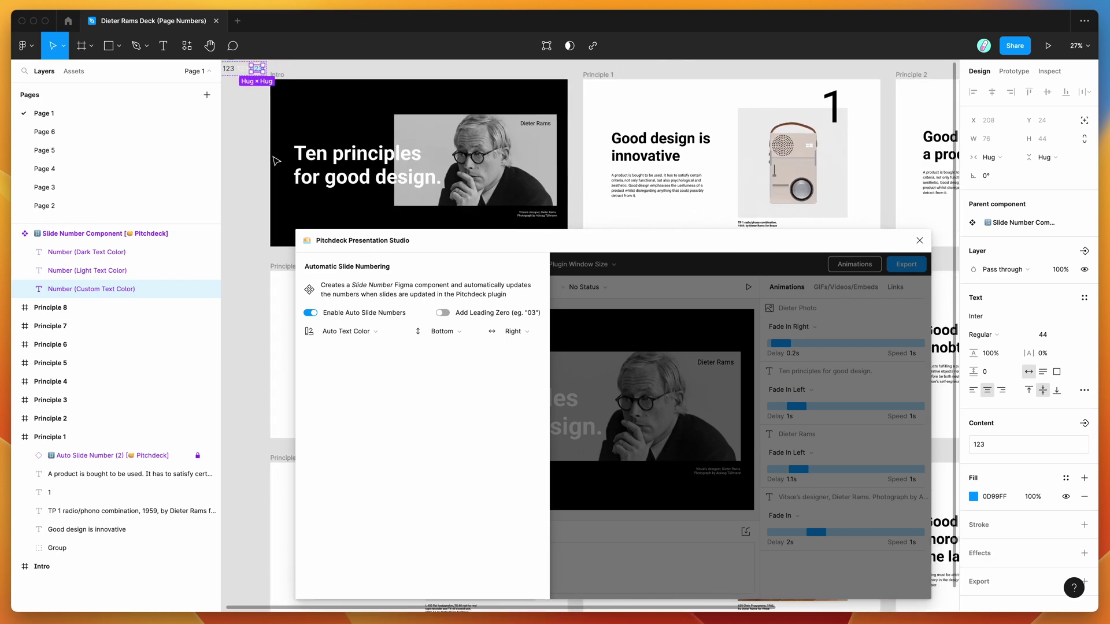
left_click_drag(432, 240, 420, 242)
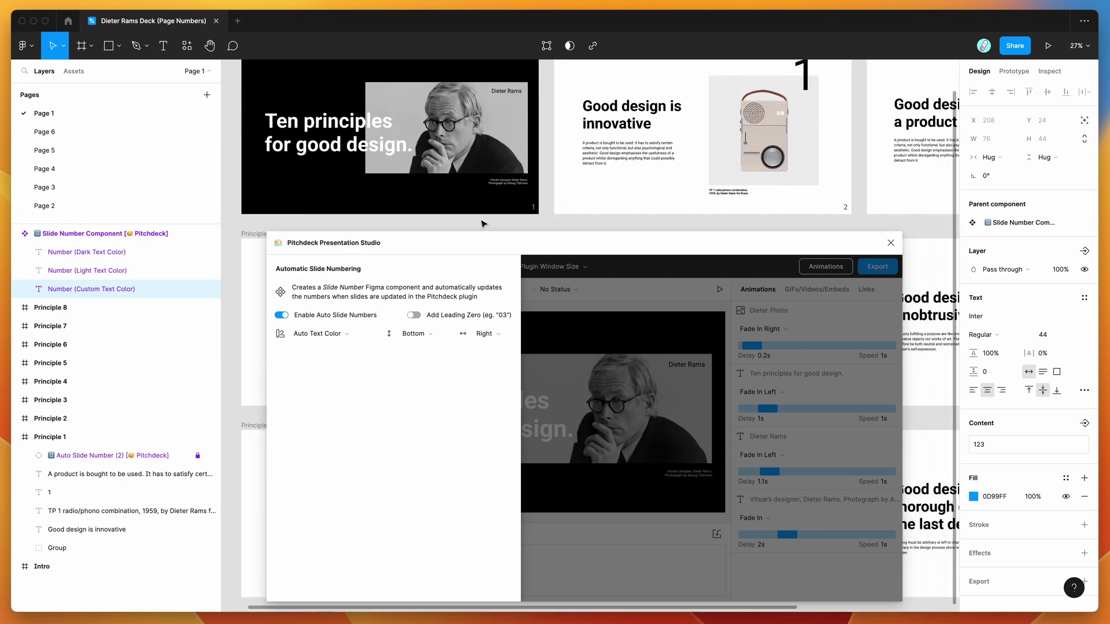
left_click(101, 456)
left_click(16, 419)
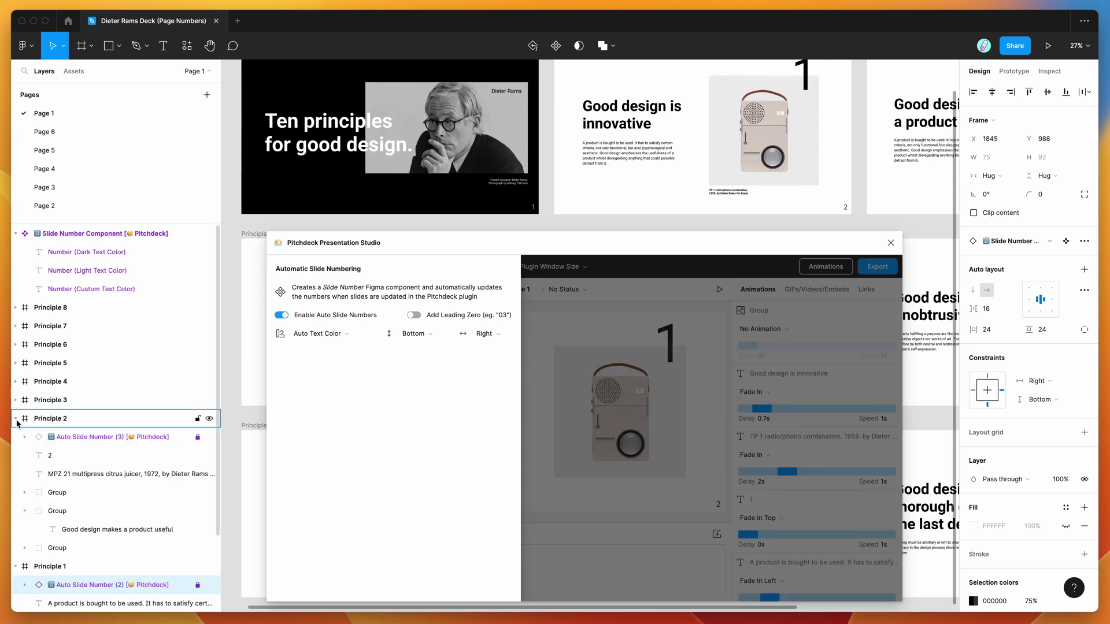
left_click(97, 439)
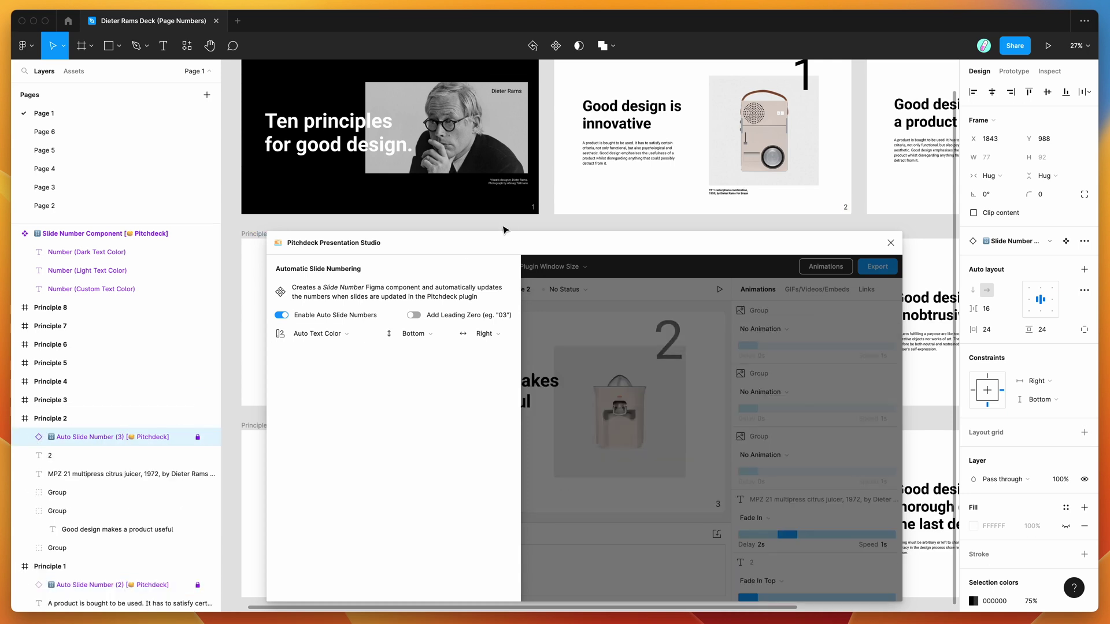
scroll(623, 222, "right", 5)
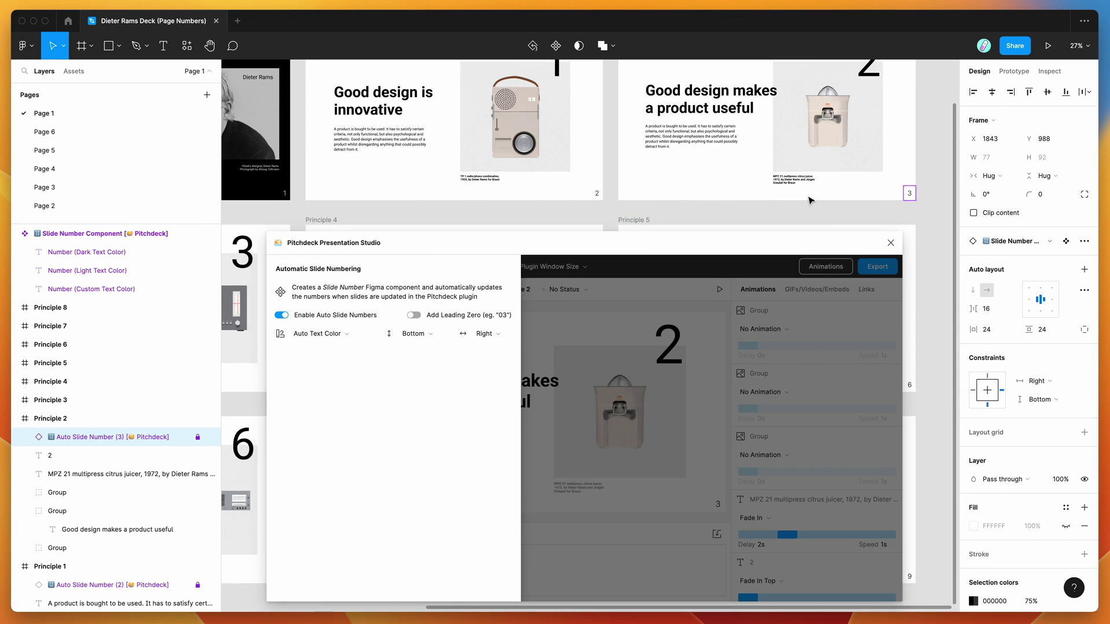
scroll(739, 198, "left", 2)
left_click_drag(612, 251, 601, 226)
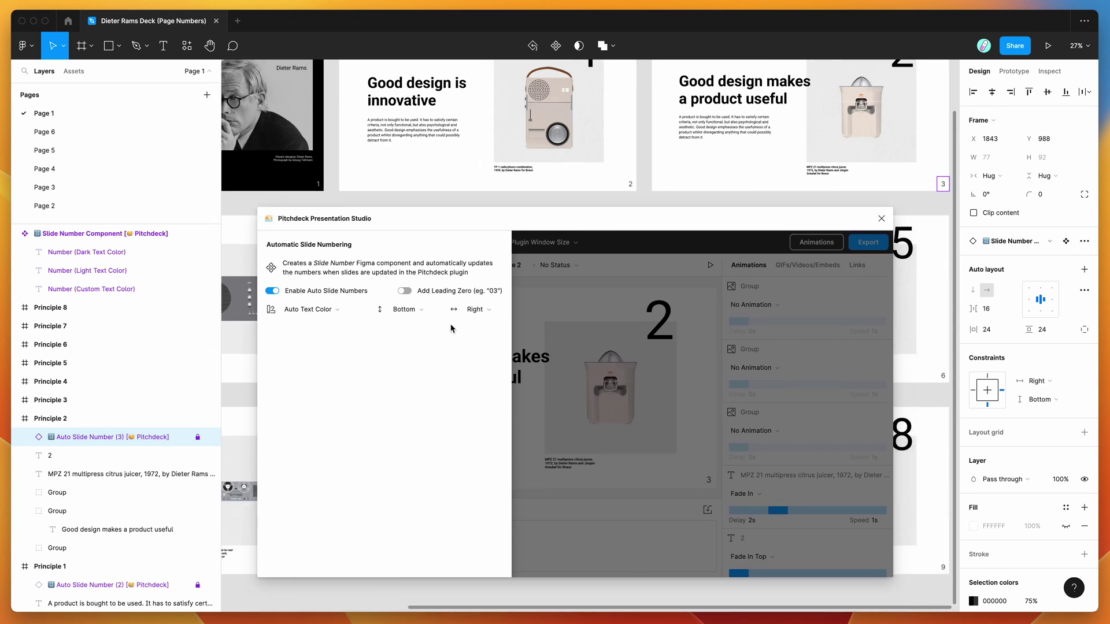
scroll(477, 174, "up", 2)
scroll(477, 174, "right", 2)
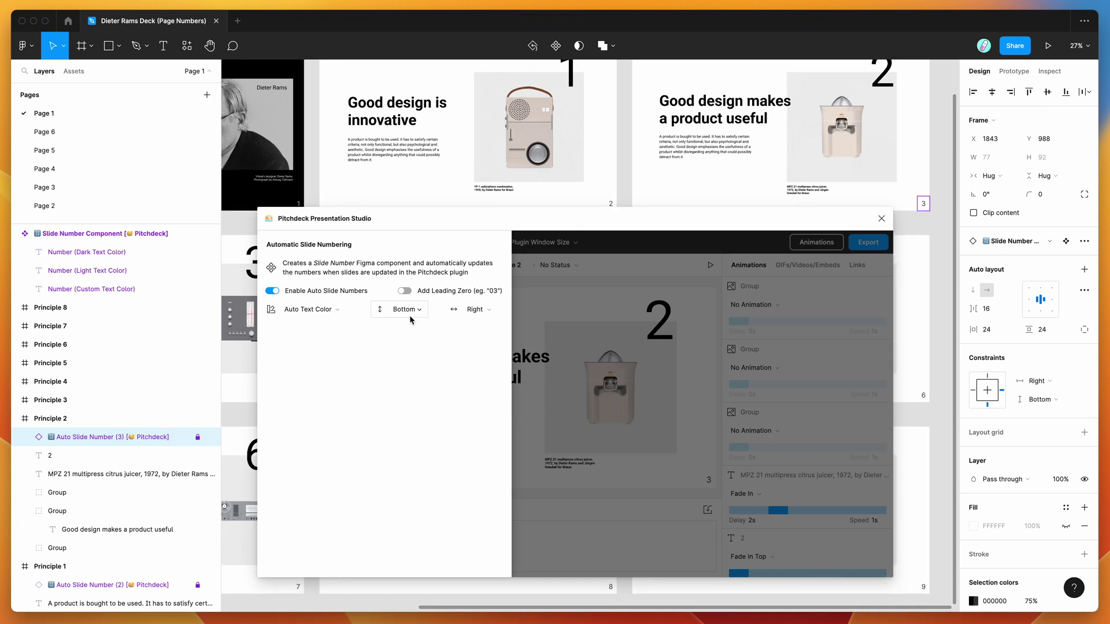
left_click(404, 310)
Step: Position the slide numbers horizontally Left and vertically Center on each slide
left_click(410, 325)
scroll(523, 188, "up", 4)
scroll(522, 189, "right", 4)
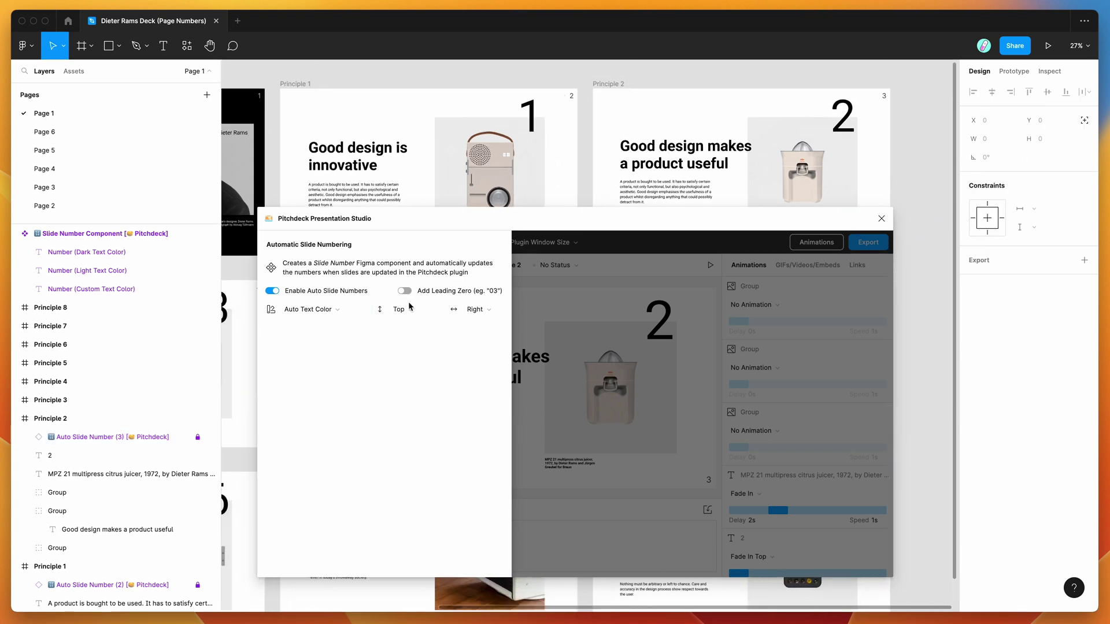
left_click(475, 310)
left_click(475, 326)
left_click(413, 315)
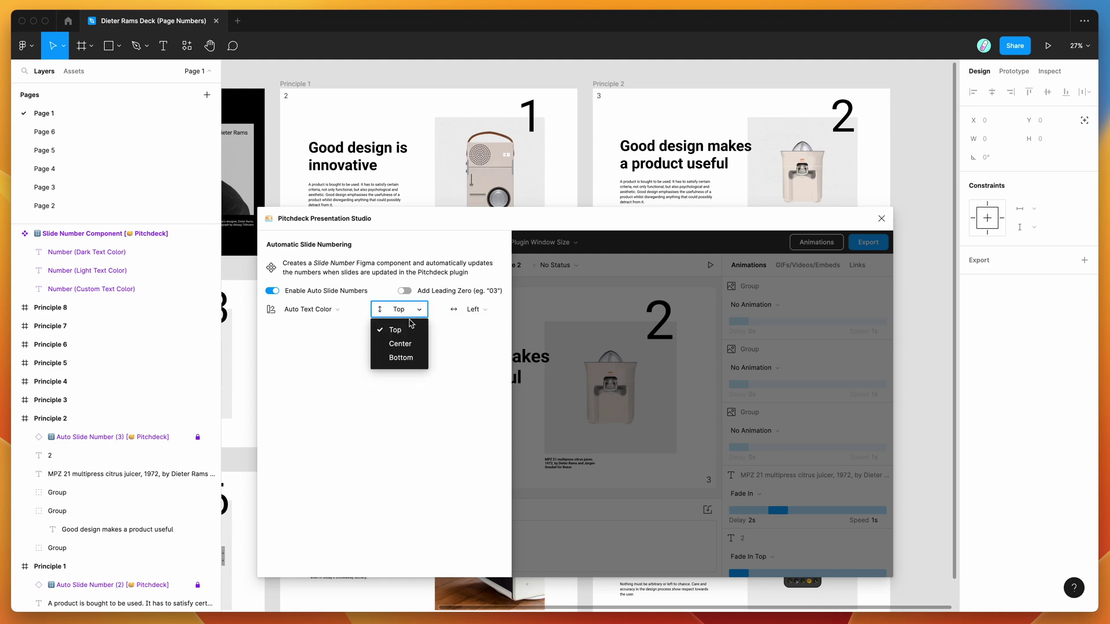
left_click(402, 342)
Step: Toggle Add Leading Zero on, then off again
scroll(351, 155, "left", 6)
scroll(351, 155, "down", 1)
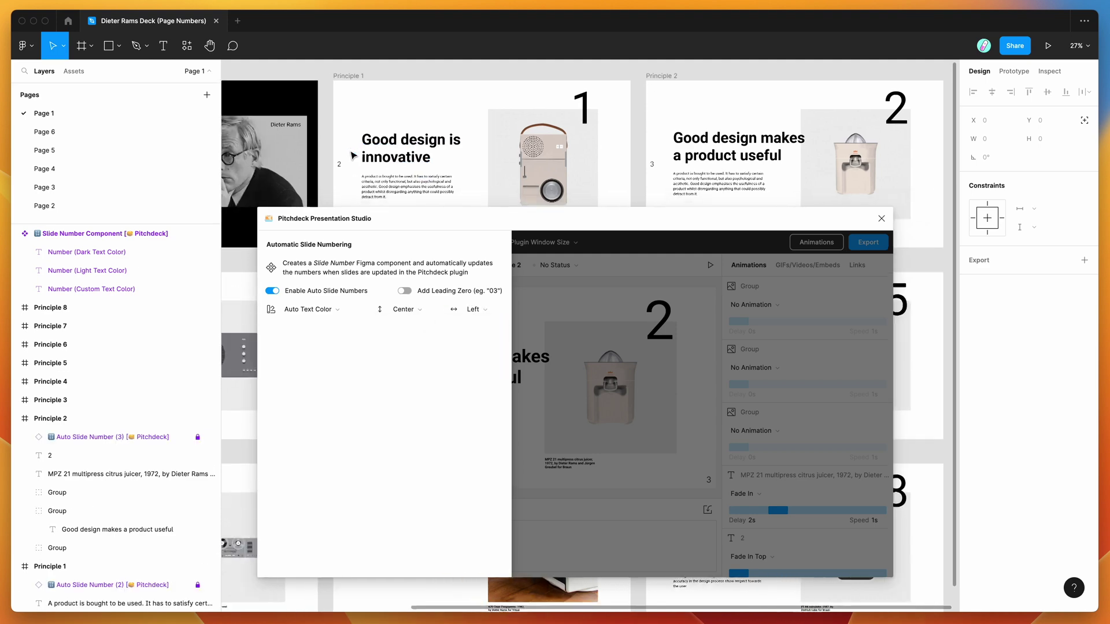
scroll(352, 155, "right", 2)
scroll(351, 155, "up", 1)
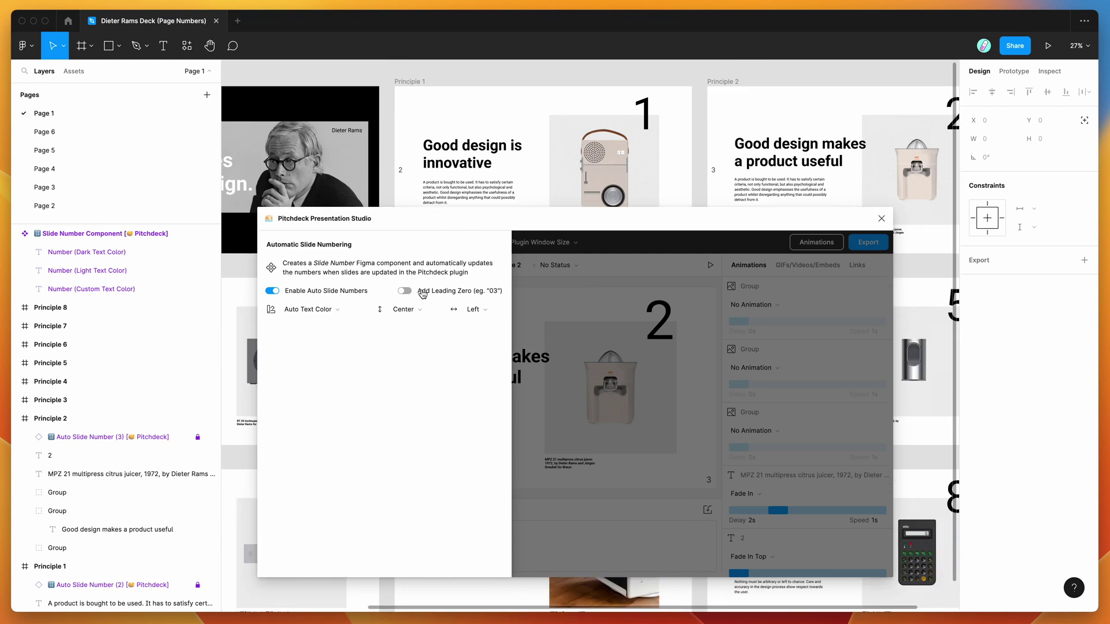
left_click(450, 296)
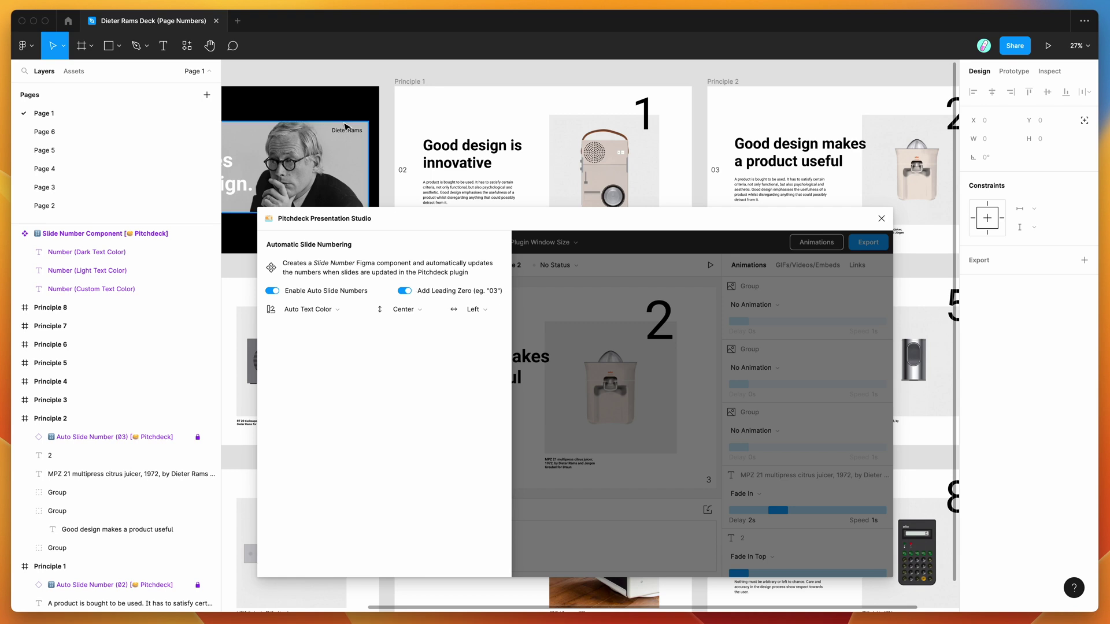
left_click(463, 296)
Step: Turn Add Leading Zero back on and keep Auto Text Color for the numbers
left_click(442, 295)
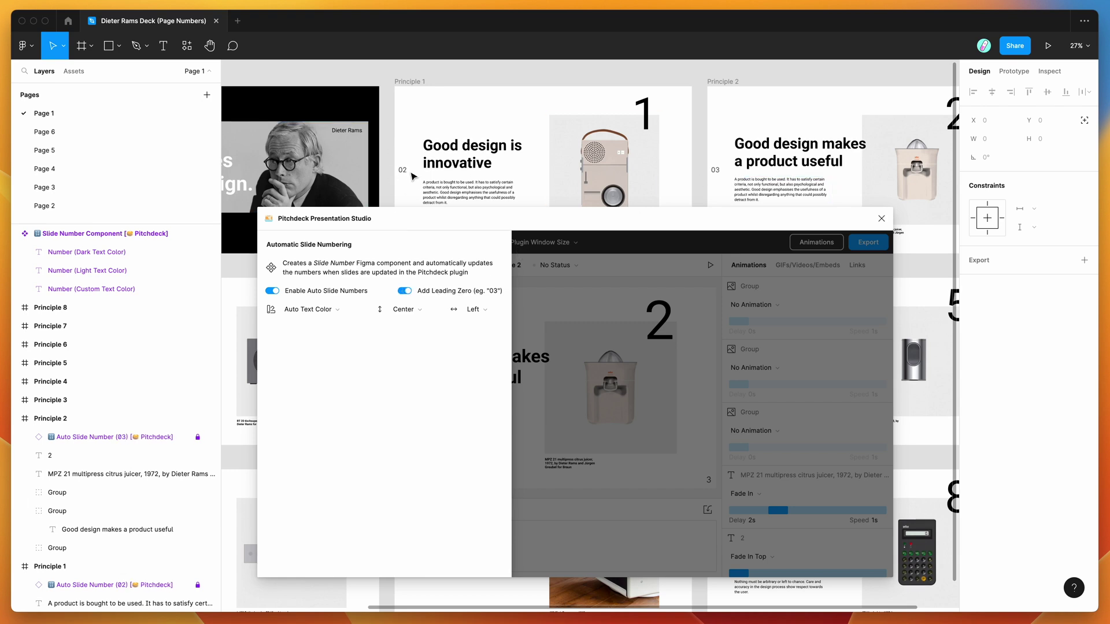
scroll(407, 176, "left", 3)
scroll(408, 177, "down", 2)
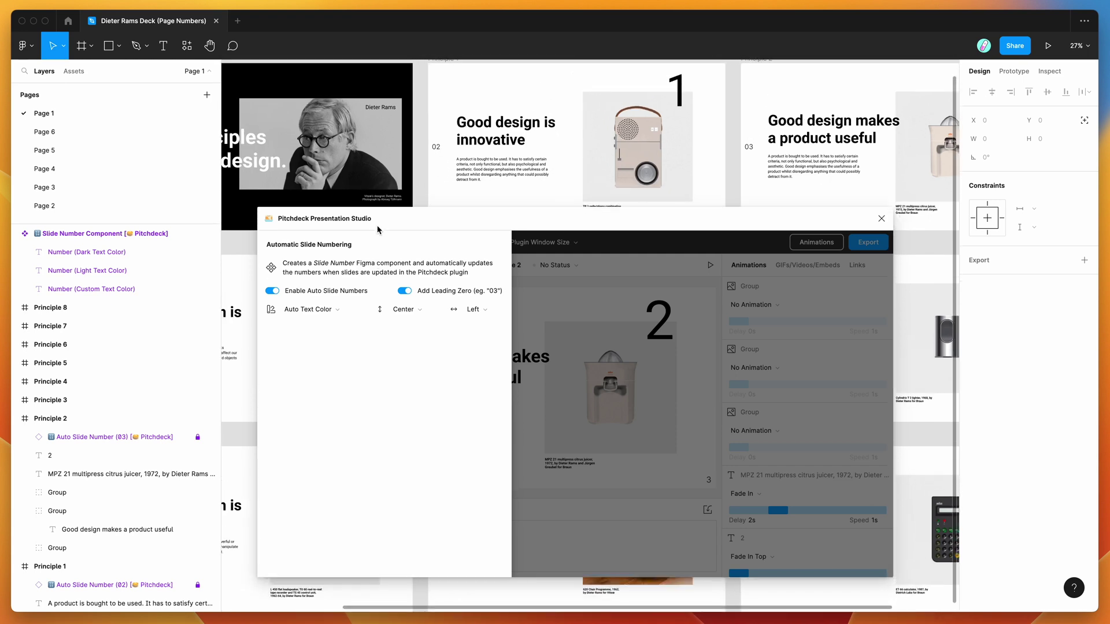
left_click_drag(379, 221, 382, 249)
scroll(395, 197, "down", 2)
scroll(395, 198, "left", 5)
scroll(395, 197, "up", 2)
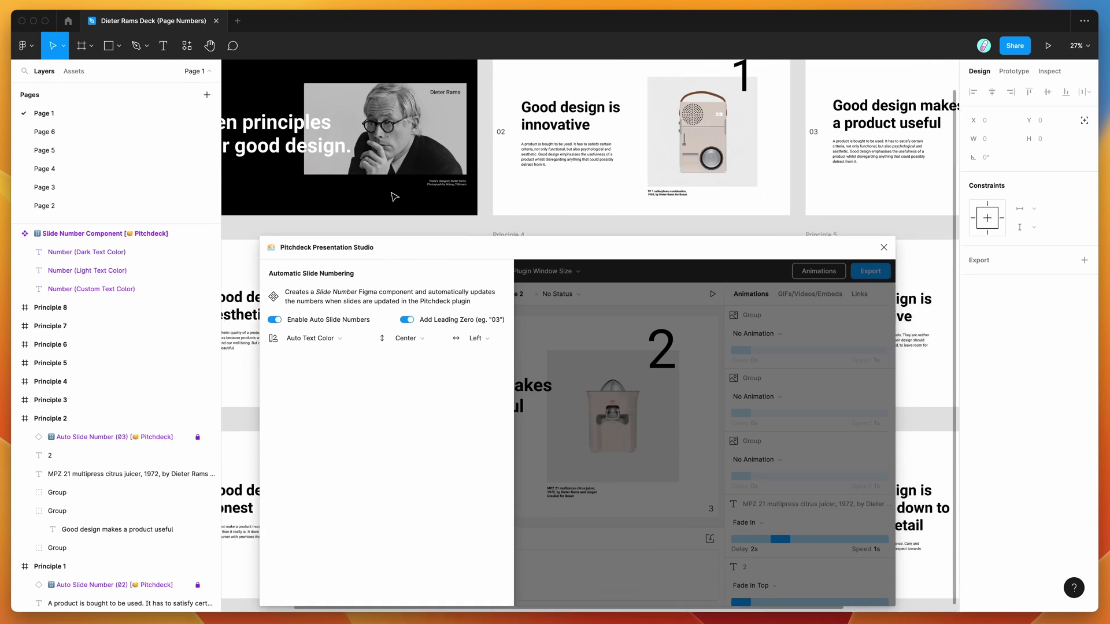
left_click(330, 343)
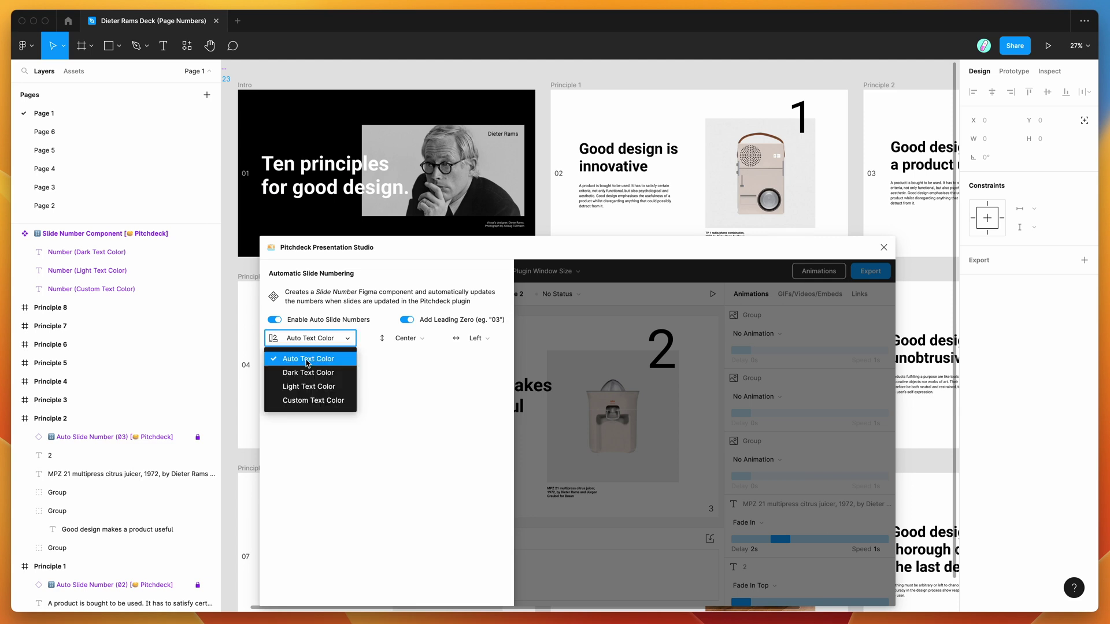
left_click(307, 361)
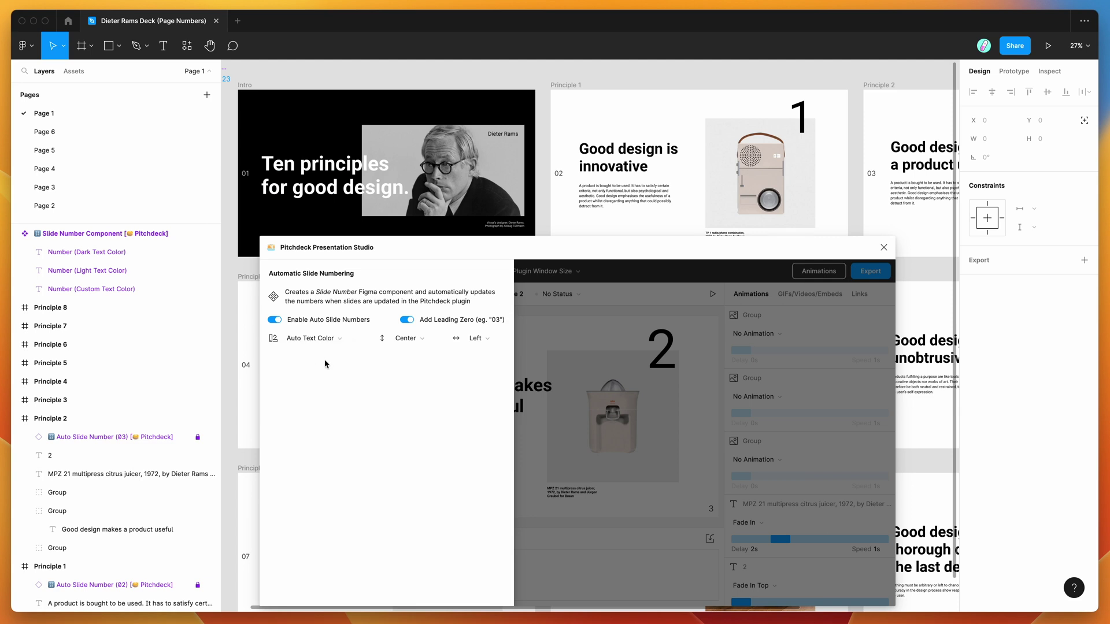
Step: Select the Intro and Principle 1 slides, then bring the Slide Number Component into view
left_click(245, 86)
left_click_drag(504, 256, 475, 251)
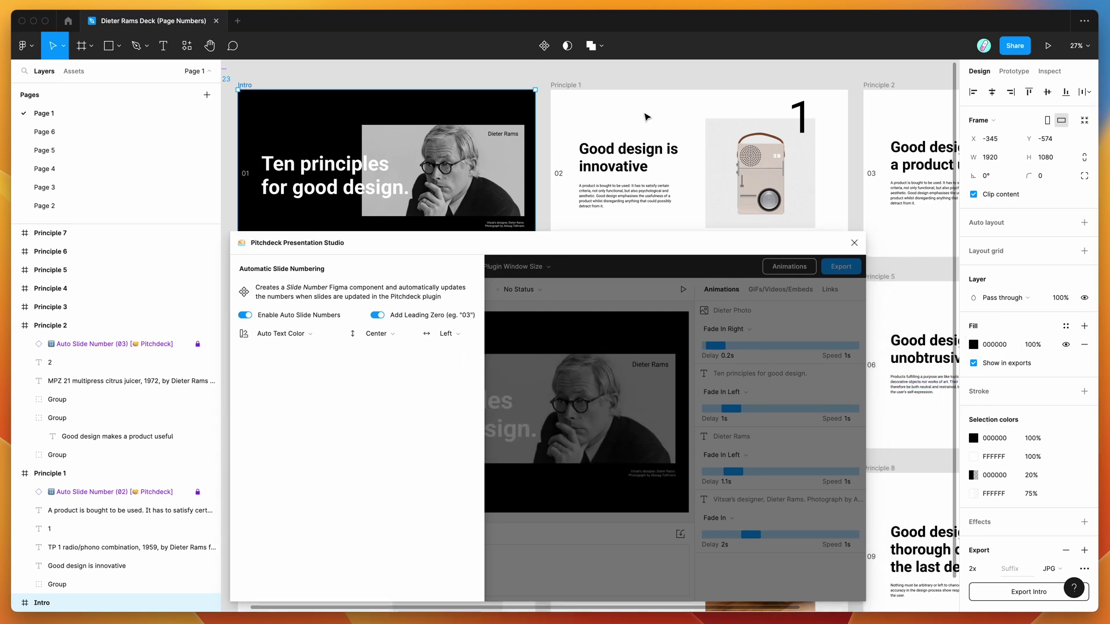
left_click(570, 86)
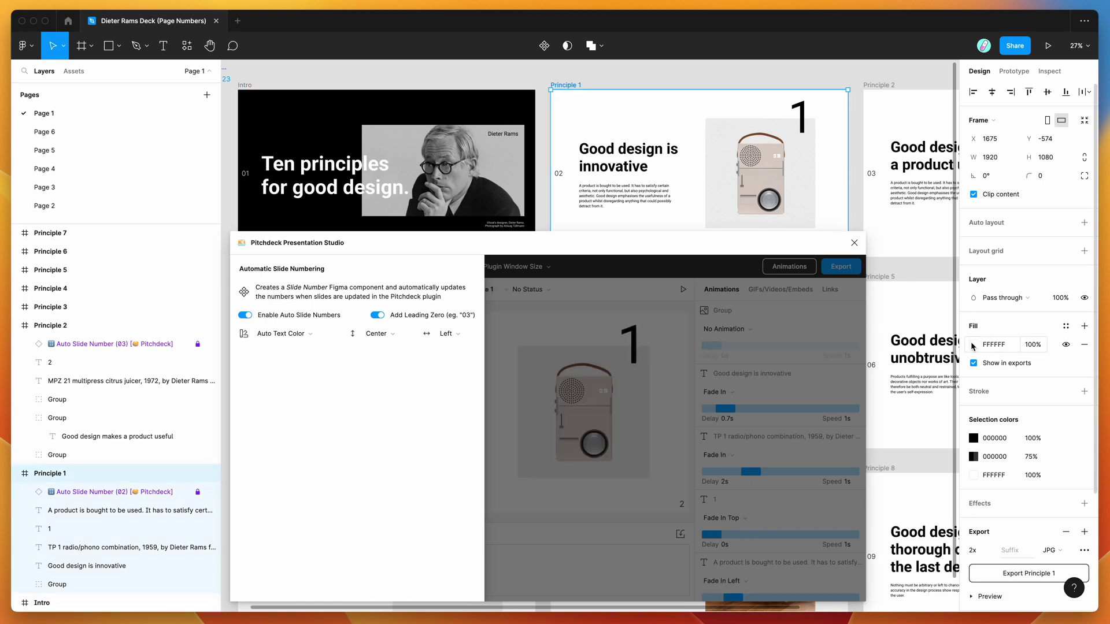
left_click_drag(375, 251, 374, 254)
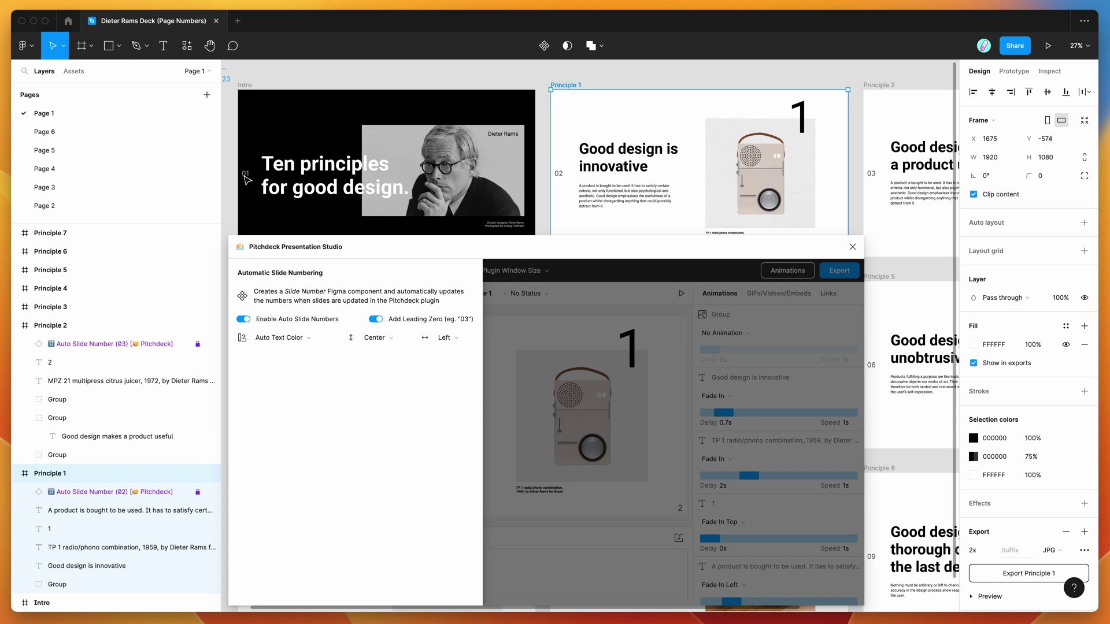
scroll(560, 176, "left", 3)
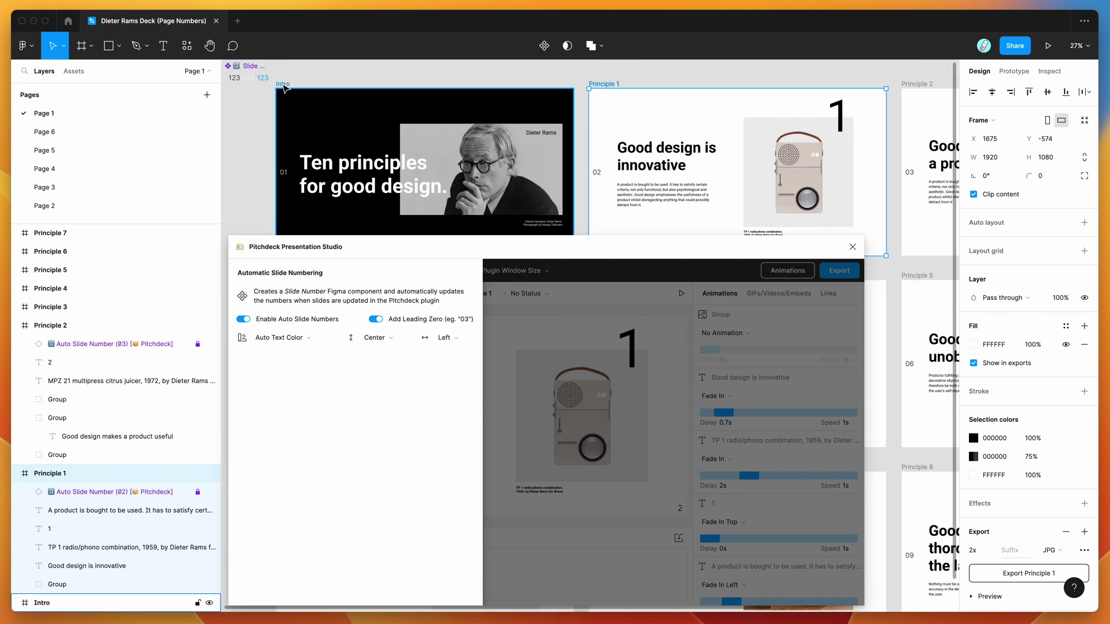
left_click(283, 89)
scroll(261, 121, "left", 2)
scroll(261, 120, "up", 1)
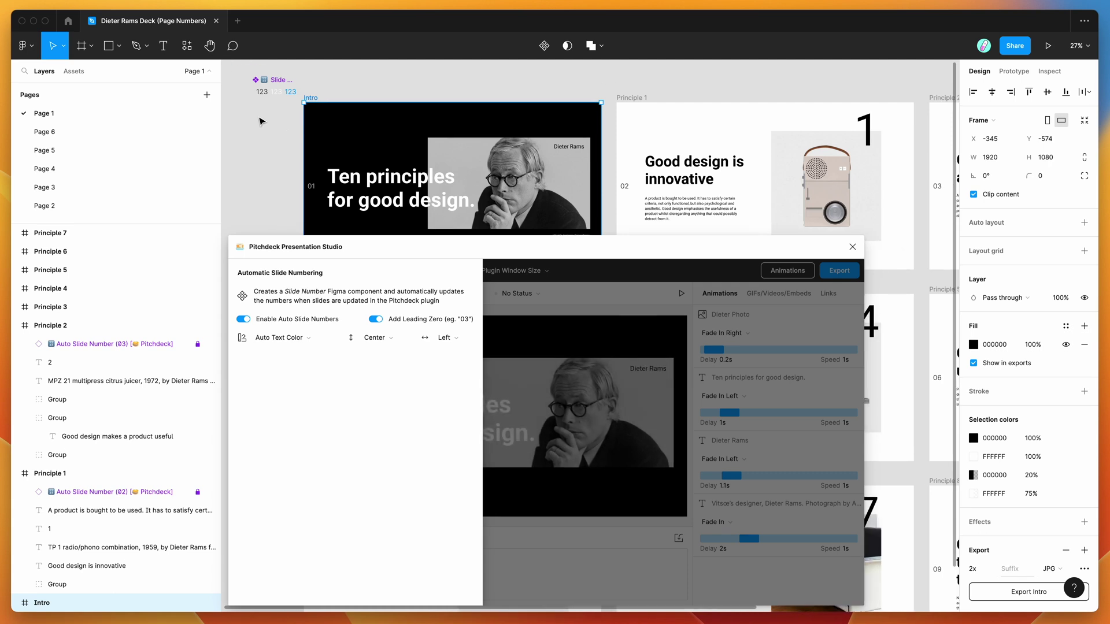
scroll(261, 121, "left", 1)
scroll(261, 121, "up", 1)
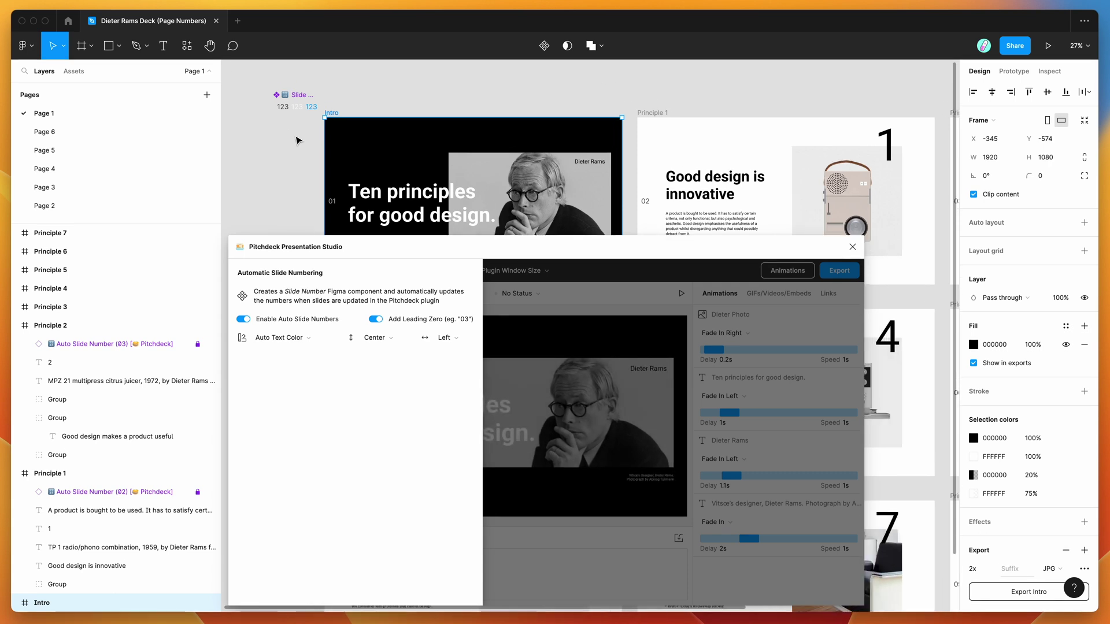
scroll(296, 138, "up", 3, "ctrl")
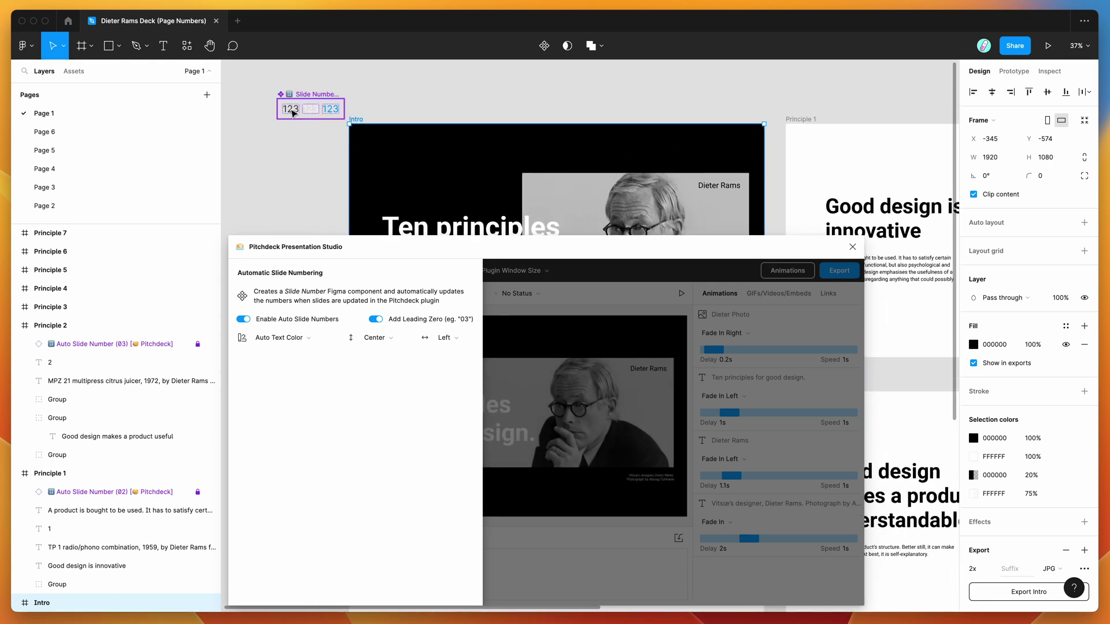
Step: Recolour the Number (Dark Text Color) style to purple 7A28E3
left_click(293, 114)
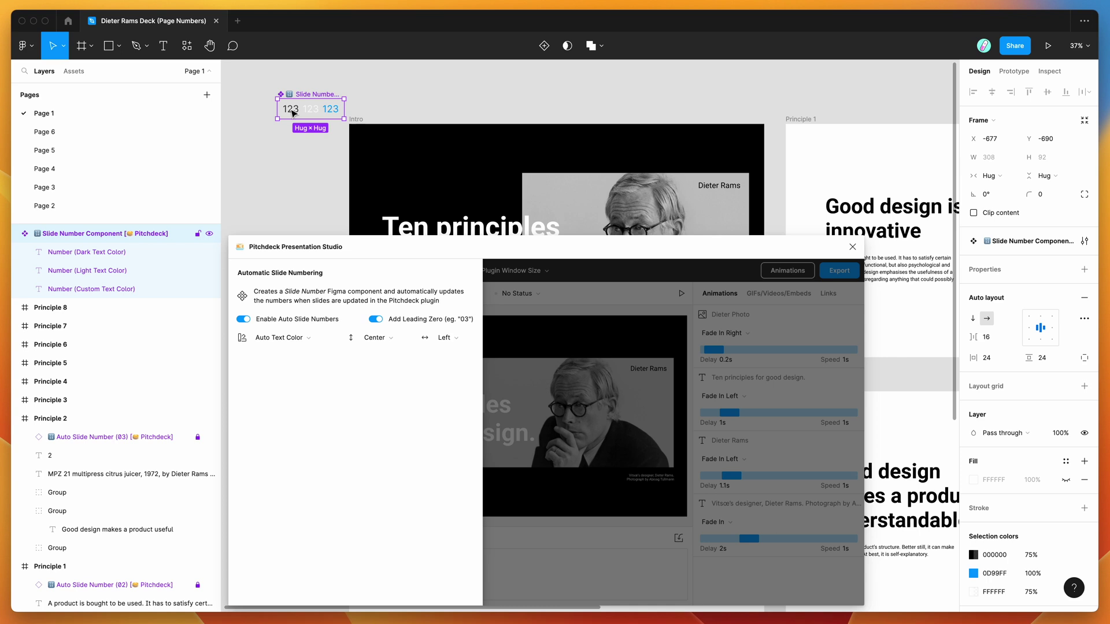
left_click(91, 253)
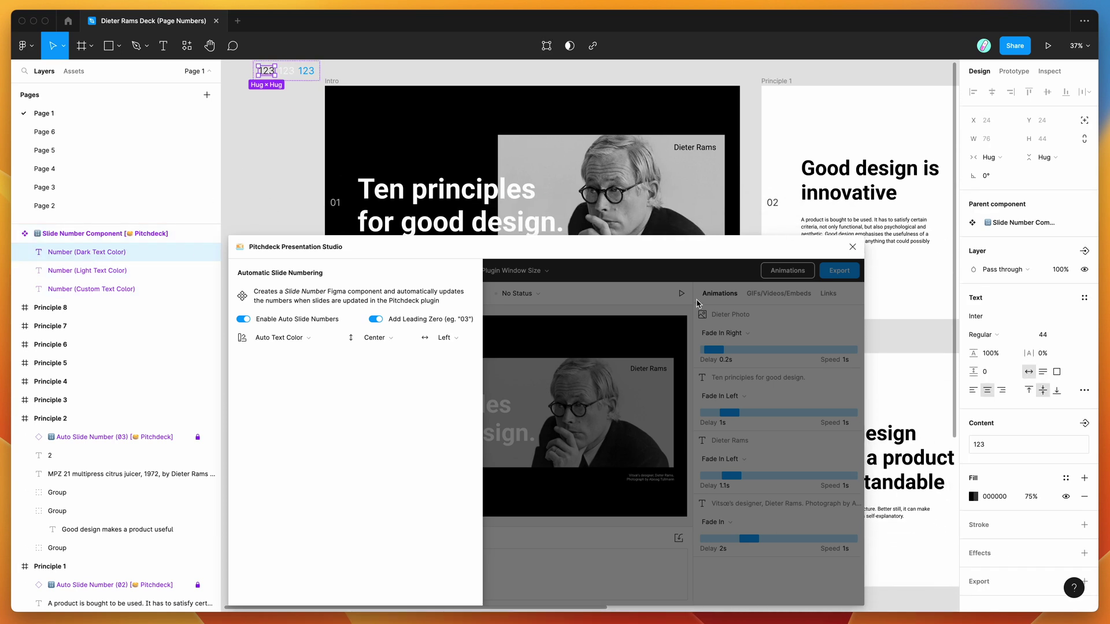
left_click_drag(716, 256, 624, 254)
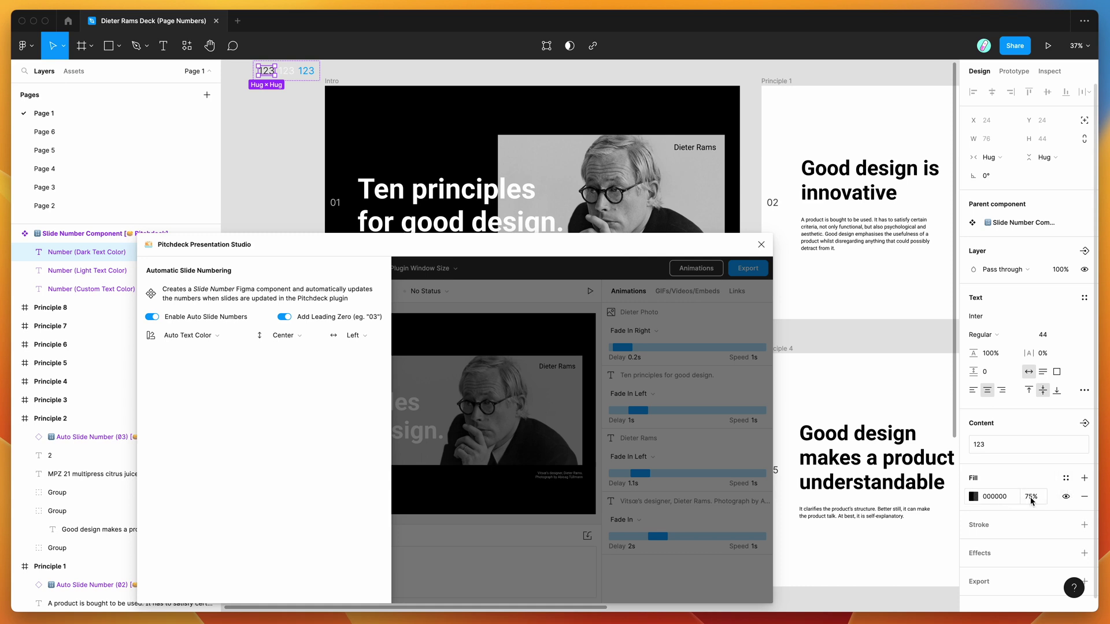
left_click(974, 497)
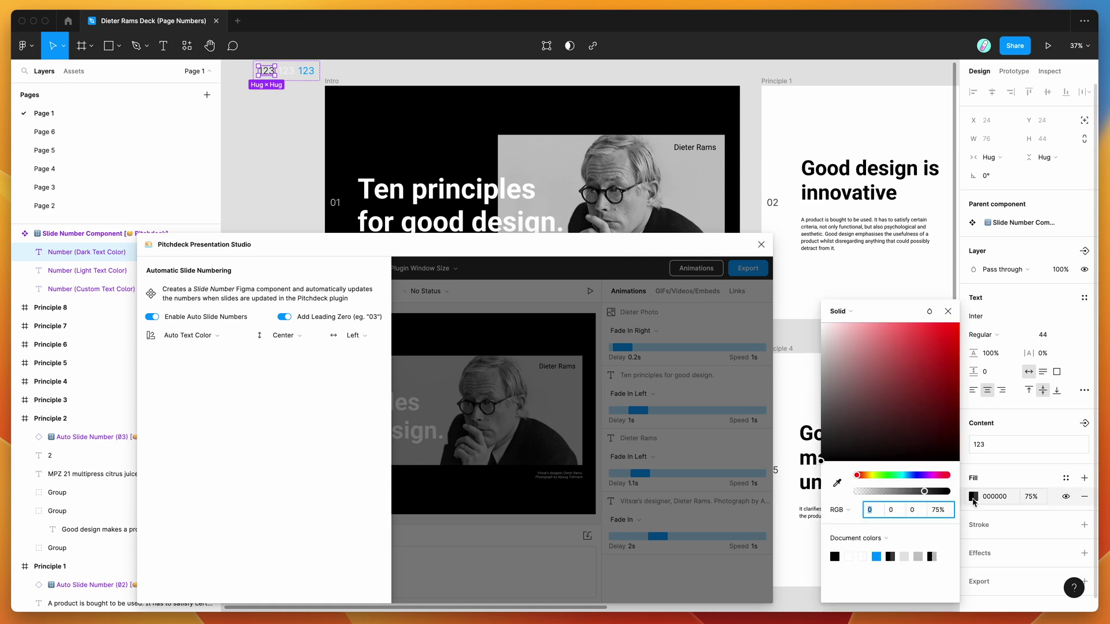
left_click_drag(909, 476, 932, 478)
left_click_drag(917, 400, 935, 337)
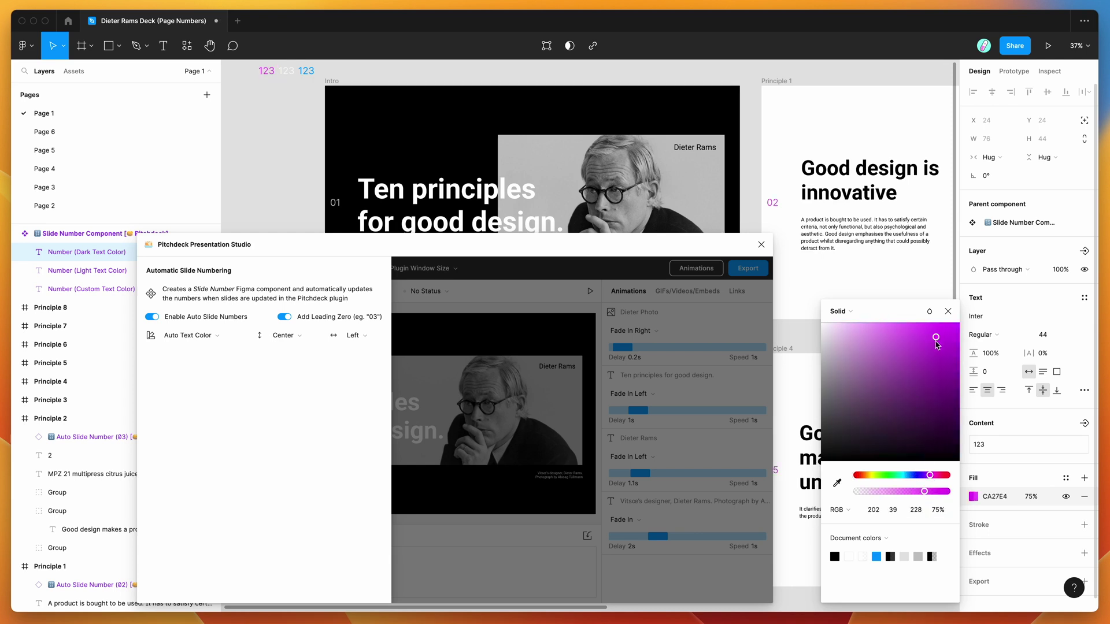
left_click_drag(929, 477, 923, 475)
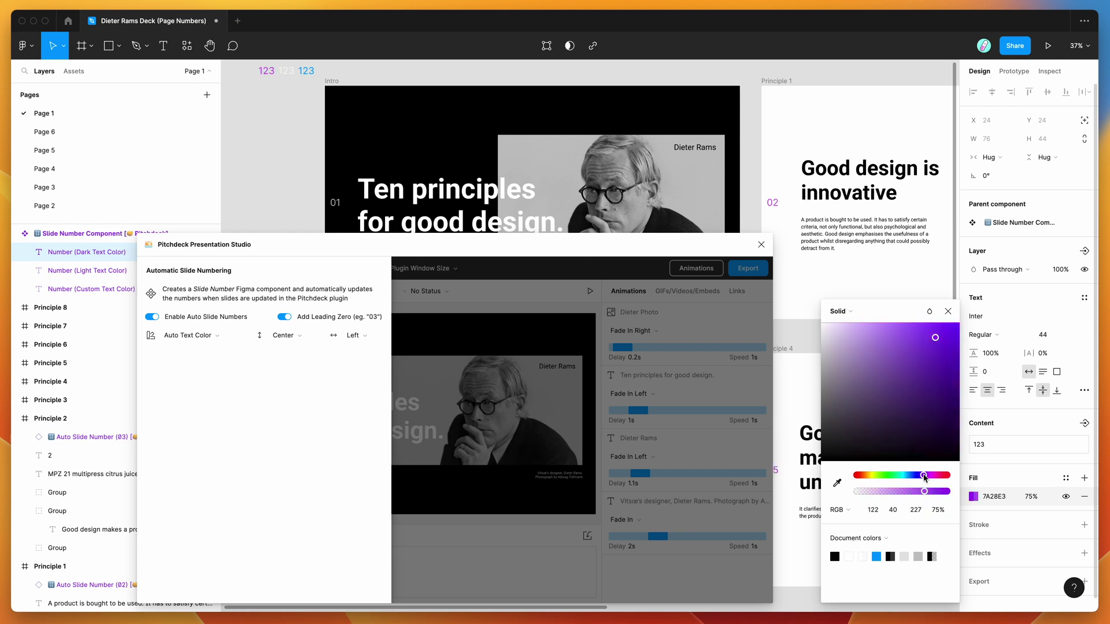
scroll(811, 195, "right", 10)
scroll(811, 194, "down", 3)
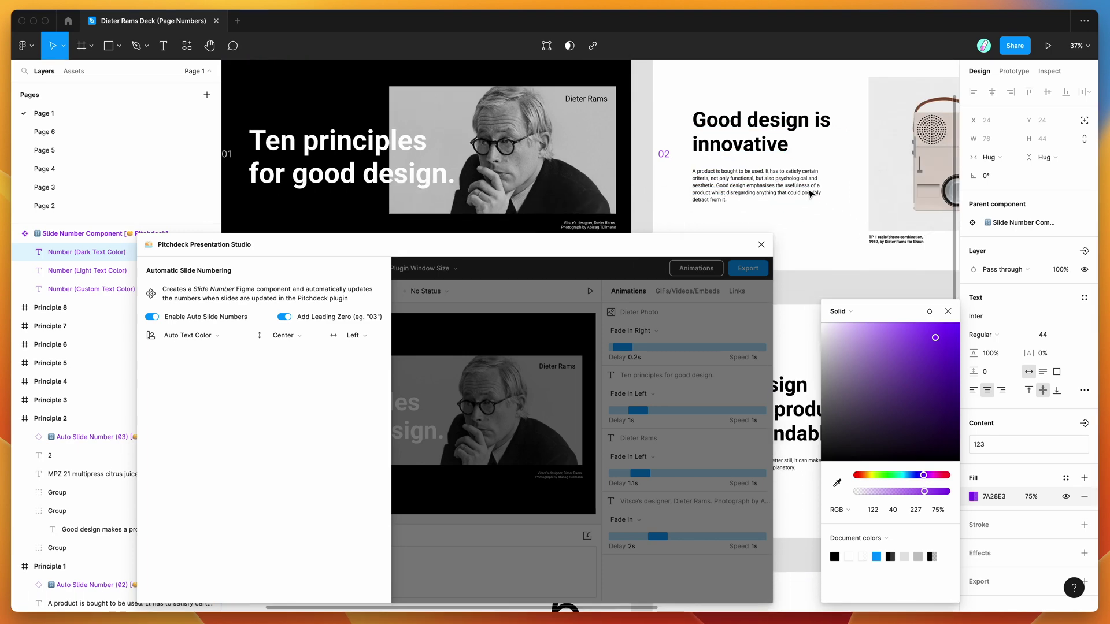
scroll(811, 194, "right", 8)
scroll(602, 121, "left", 20)
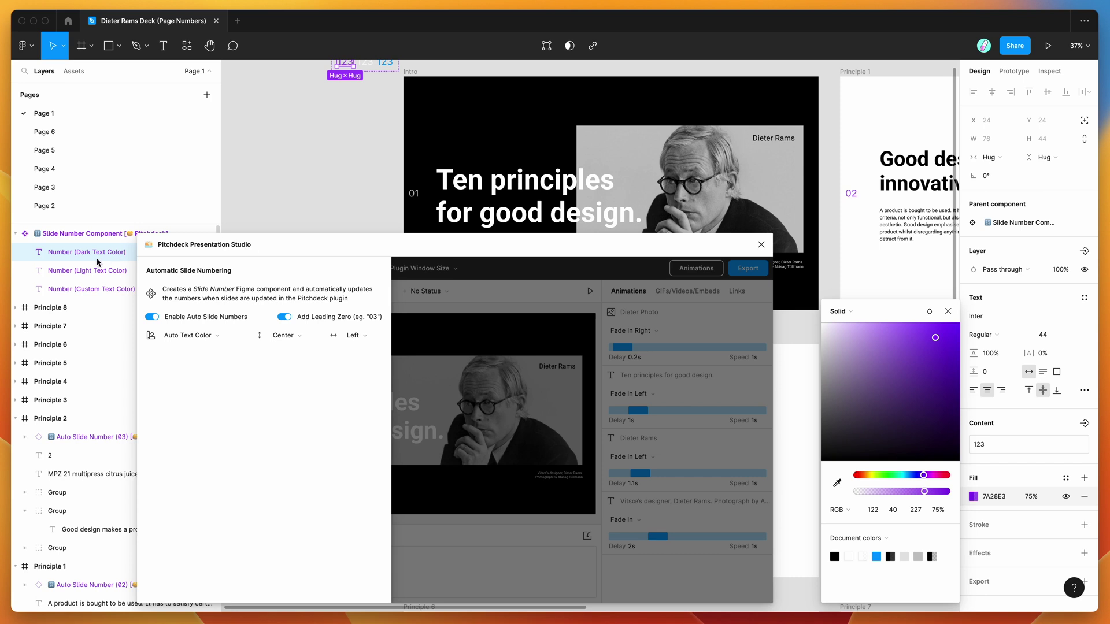
Step: Recolour the Number (Light Text Color) style to green 1DE519 at 75%
left_click(84, 273)
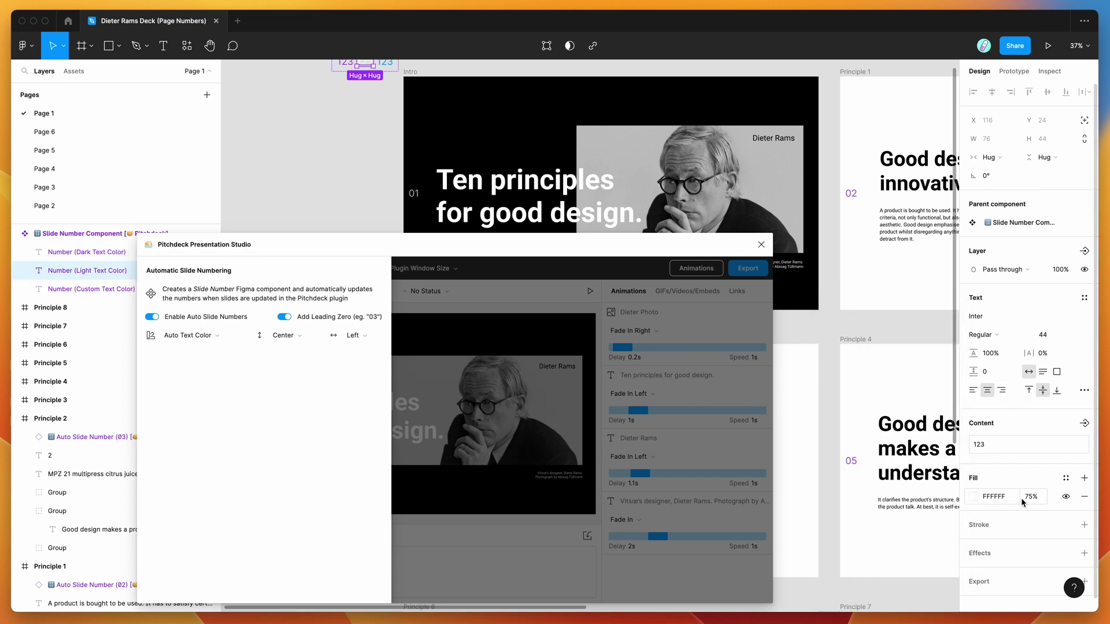
left_click(974, 499)
left_click_drag(905, 476, 888, 475)
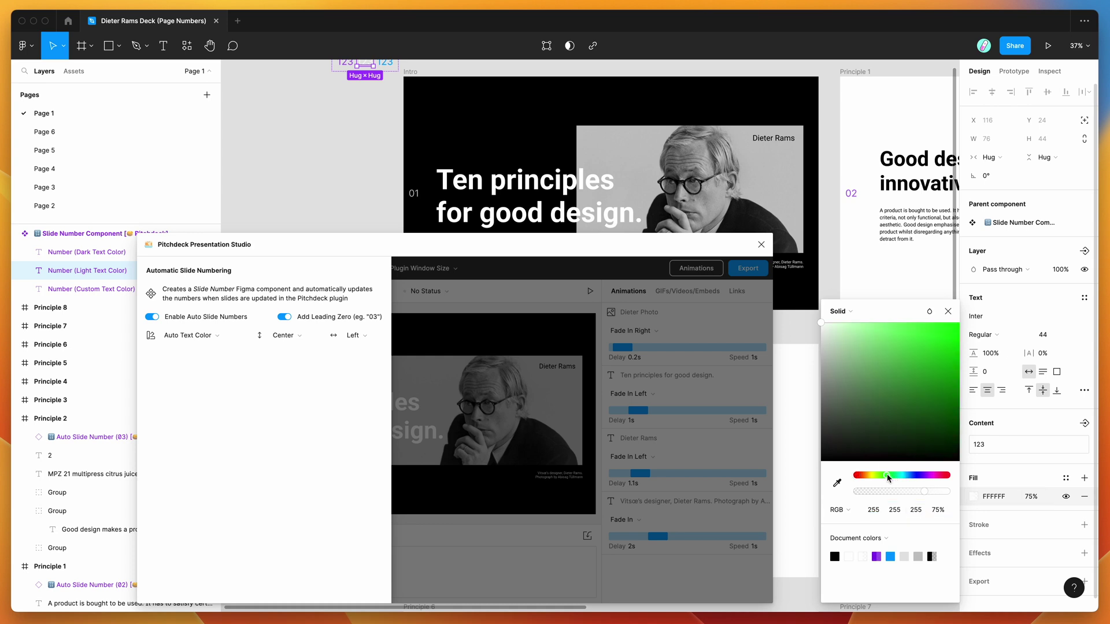
left_click_drag(899, 383, 947, 344)
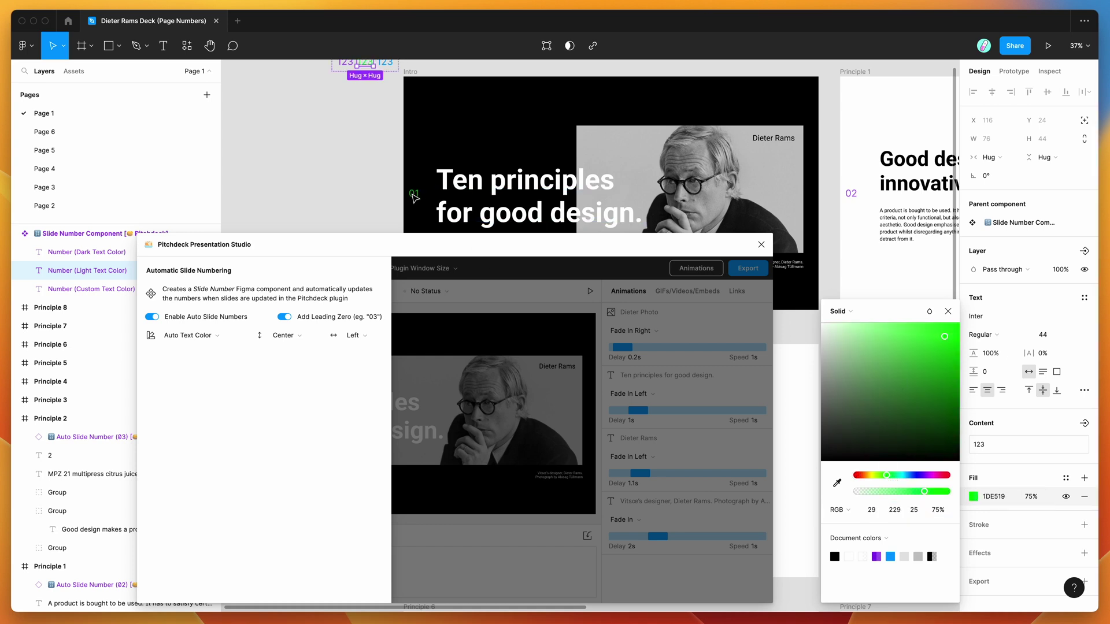
left_click_drag(400, 245, 367, 244)
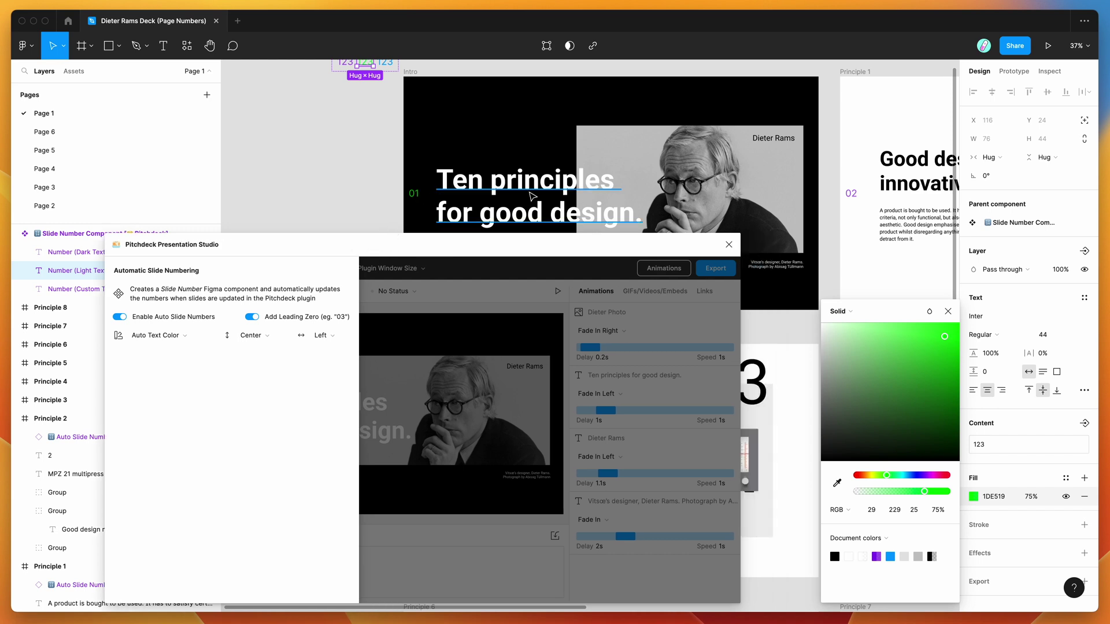
scroll(431, 202, "right", 3)
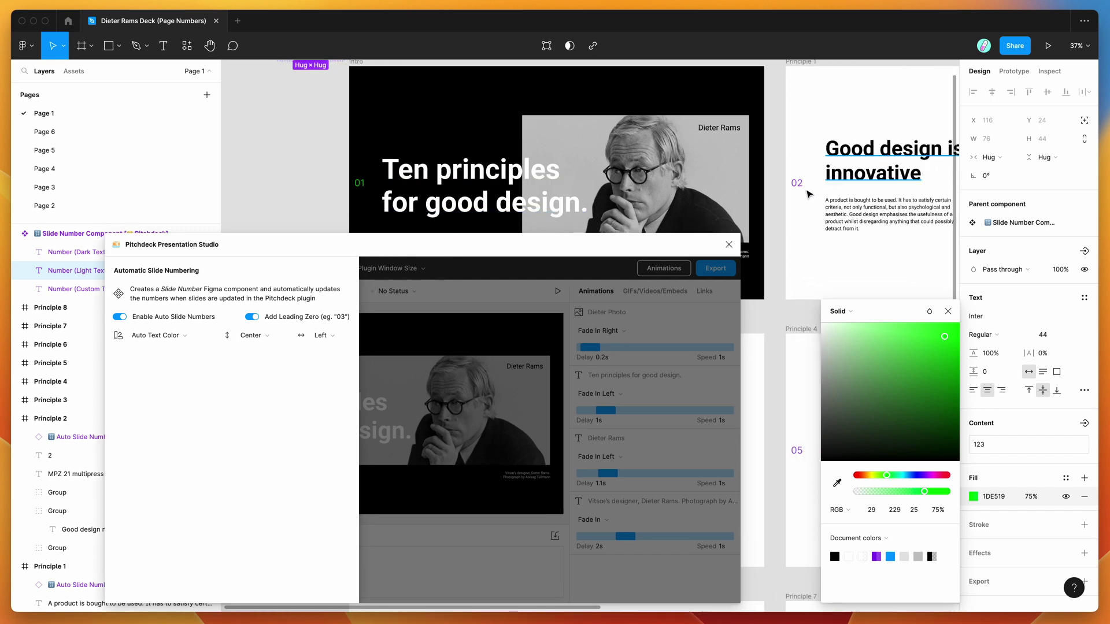
left_click_drag(398, 245, 358, 238)
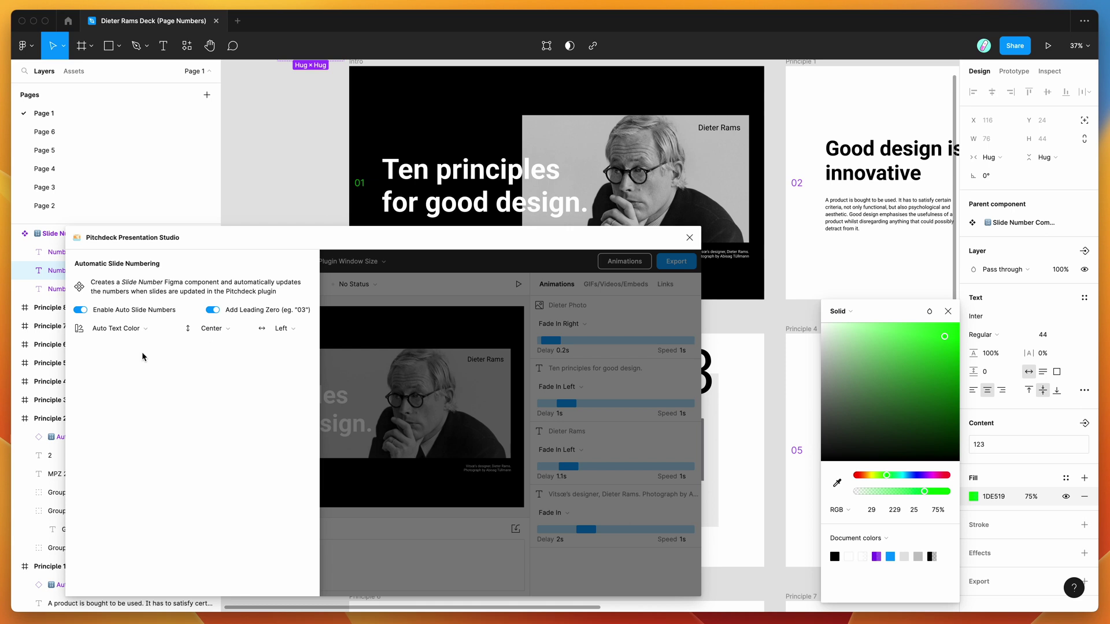
left_click(133, 334)
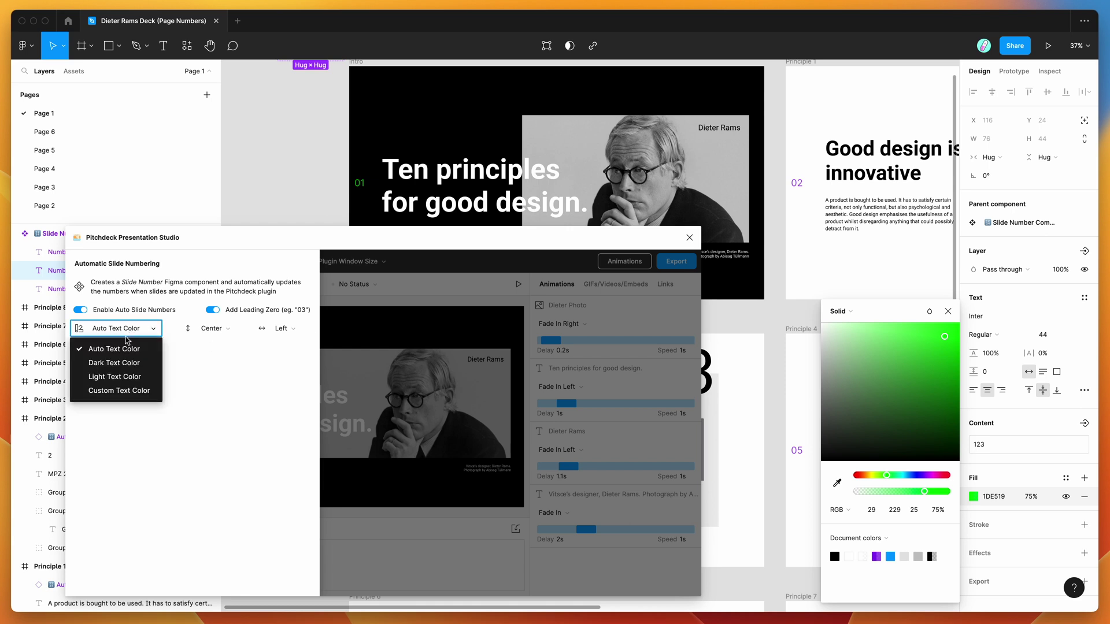
Step: Try the dark and light text colours, then set slide numbers to Custom Text Color
left_click(113, 364)
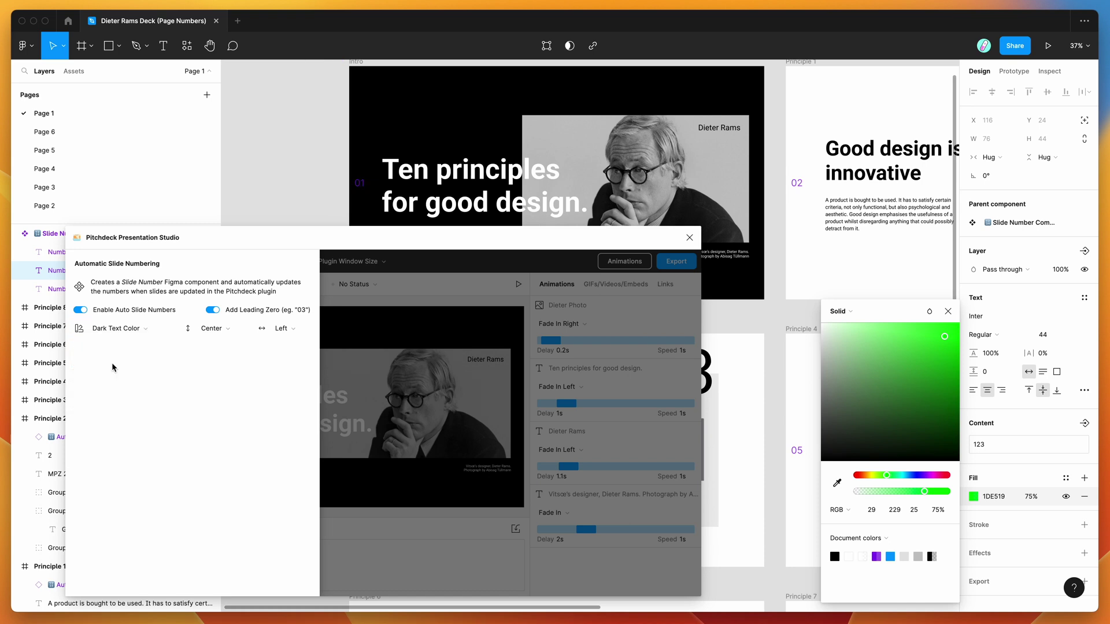
left_click(126, 327)
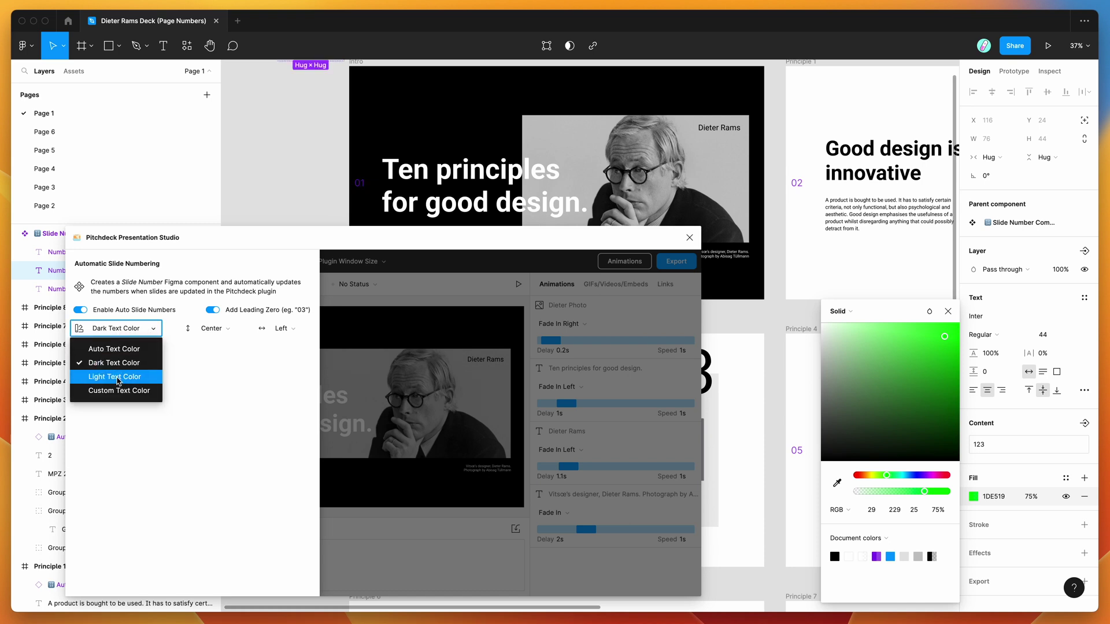
left_click(117, 377)
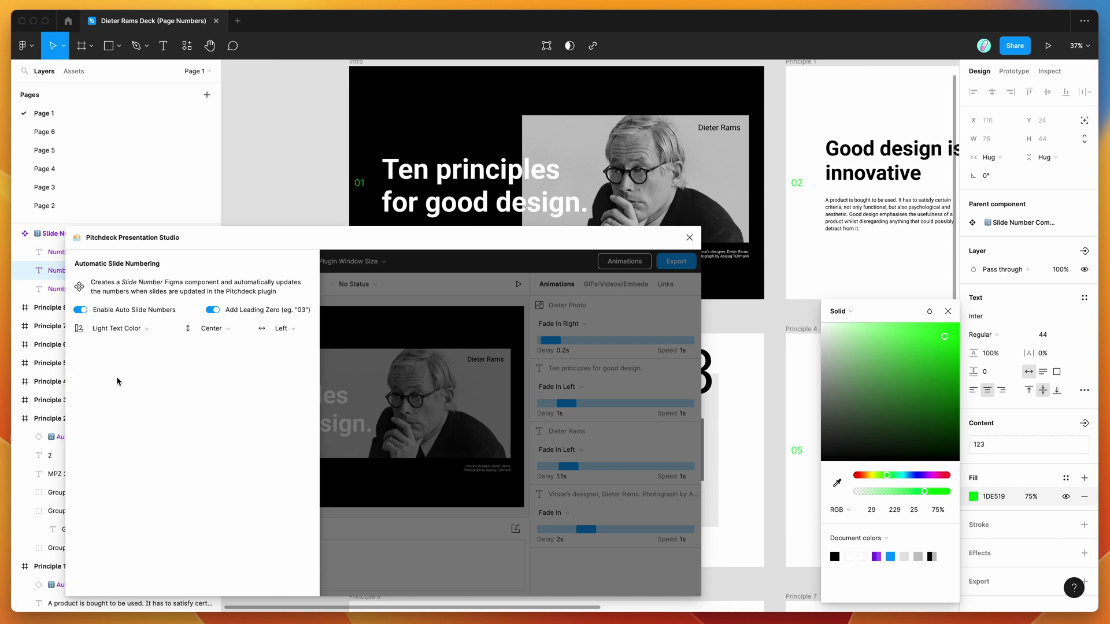
left_click(132, 330)
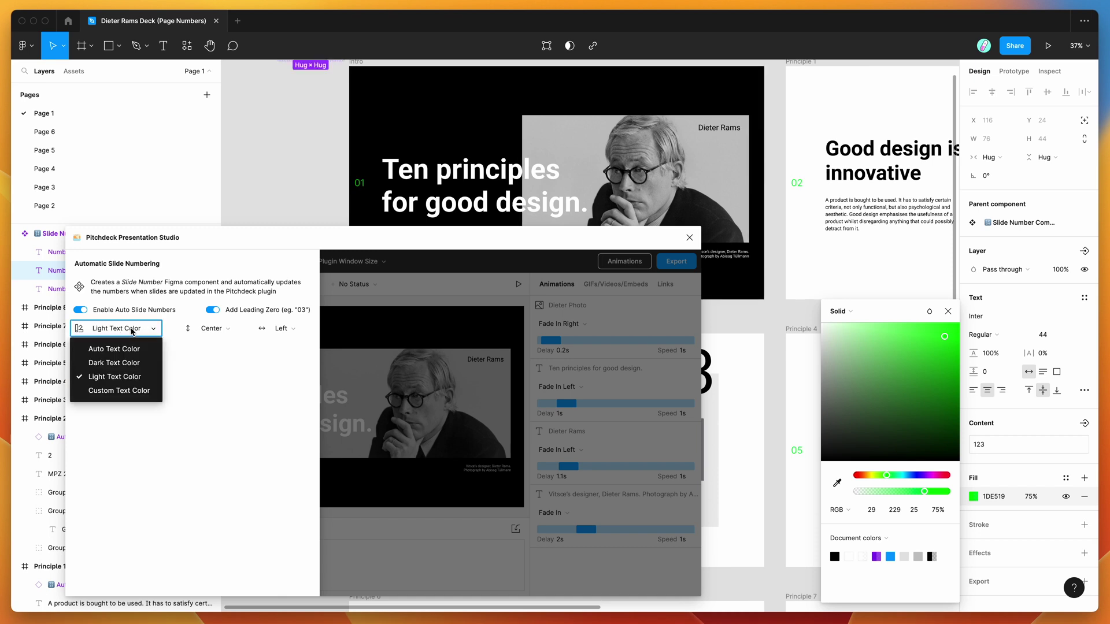
left_click(102, 394)
Step: Give the Number (Custom Text Color) layer a magenta fill, CC23E8
left_click_drag(283, 248, 380, 239)
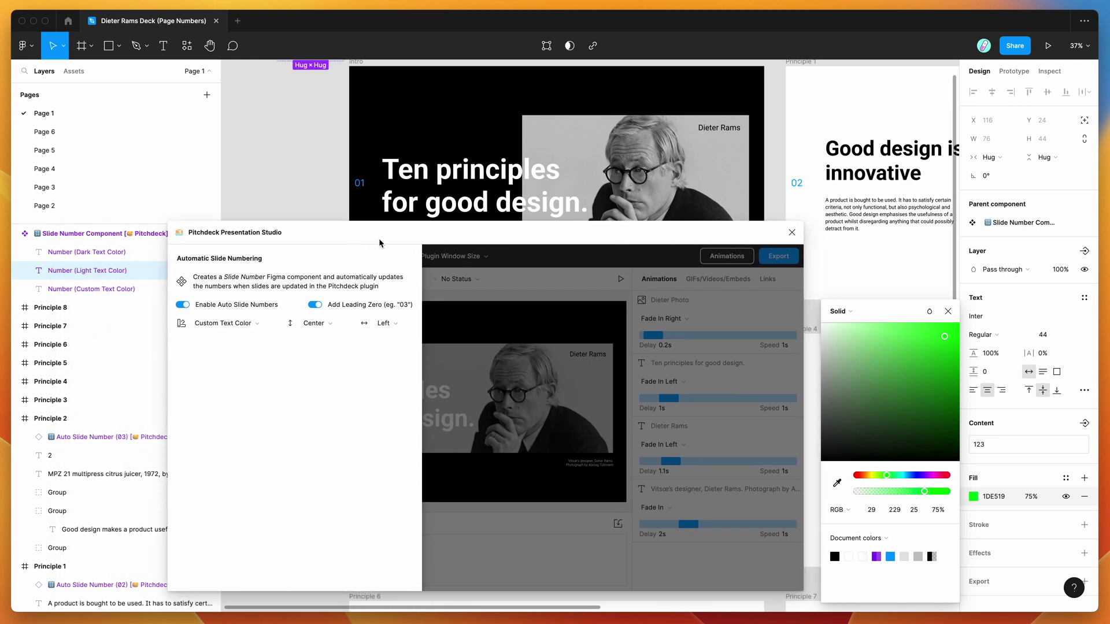
left_click(77, 289)
left_click_drag(276, 238, 217, 237)
left_click(974, 496)
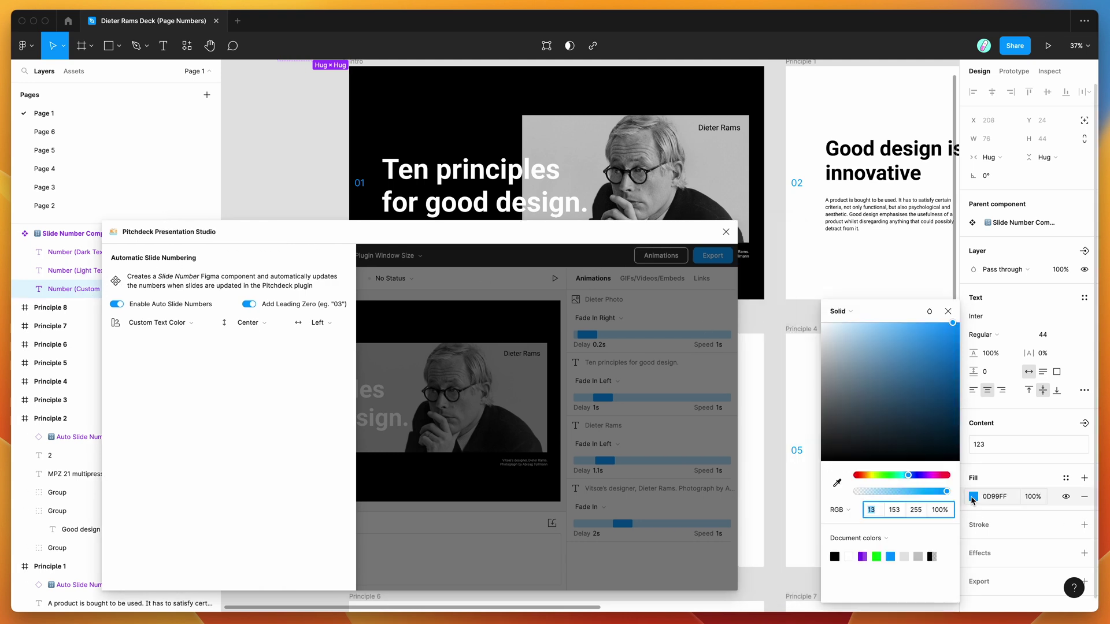
left_click(916, 392)
left_click(931, 475)
left_click_drag(931, 347, 939, 337)
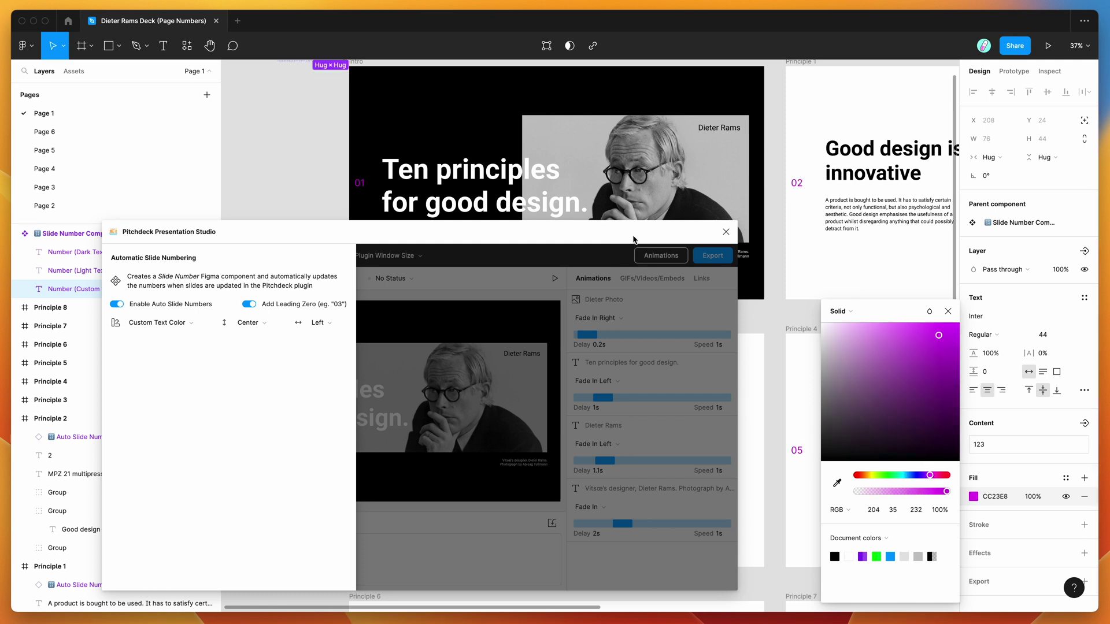
left_click_drag(634, 239, 613, 245)
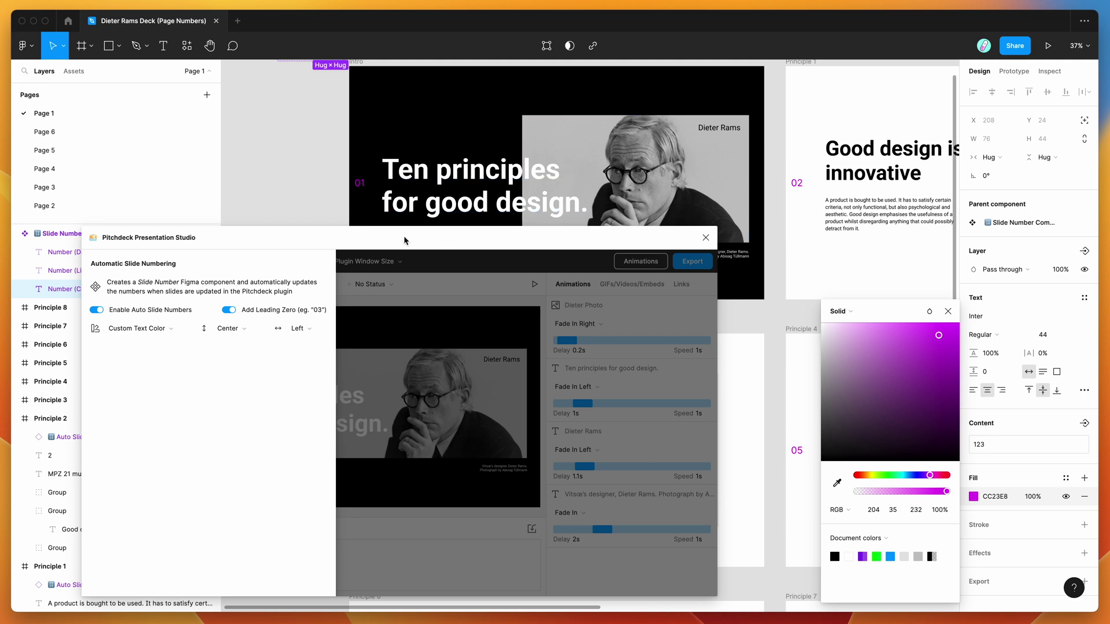
left_click_drag(403, 241, 383, 241)
Step: Move the slide numbers to the top and enlarge their font size to 104
left_click(220, 330)
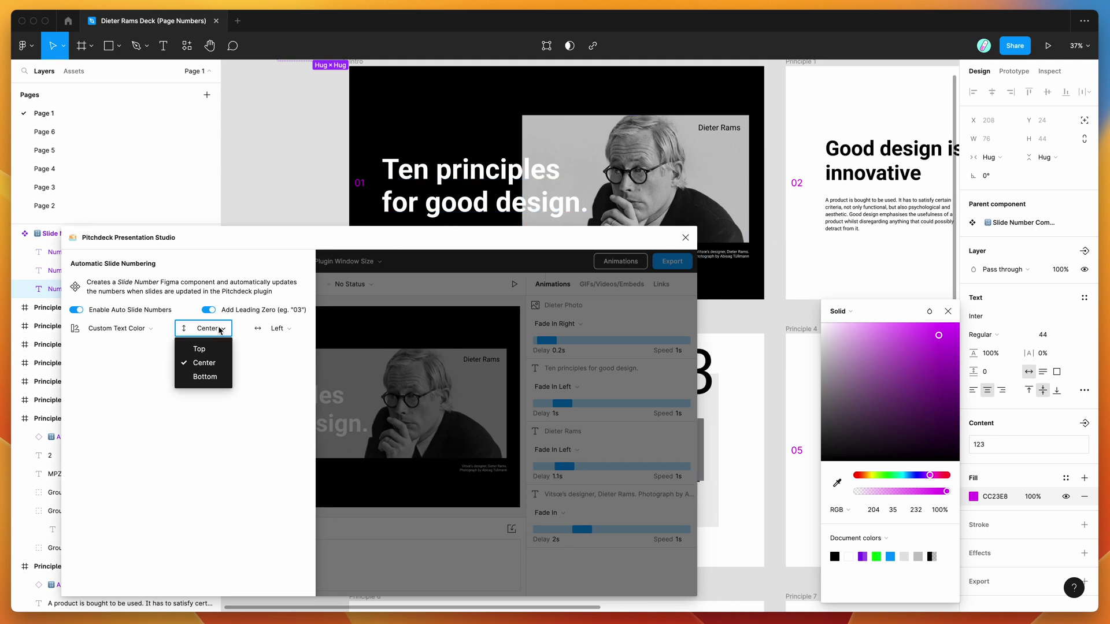
left_click(199, 349)
left_click_drag(388, 241, 380, 240)
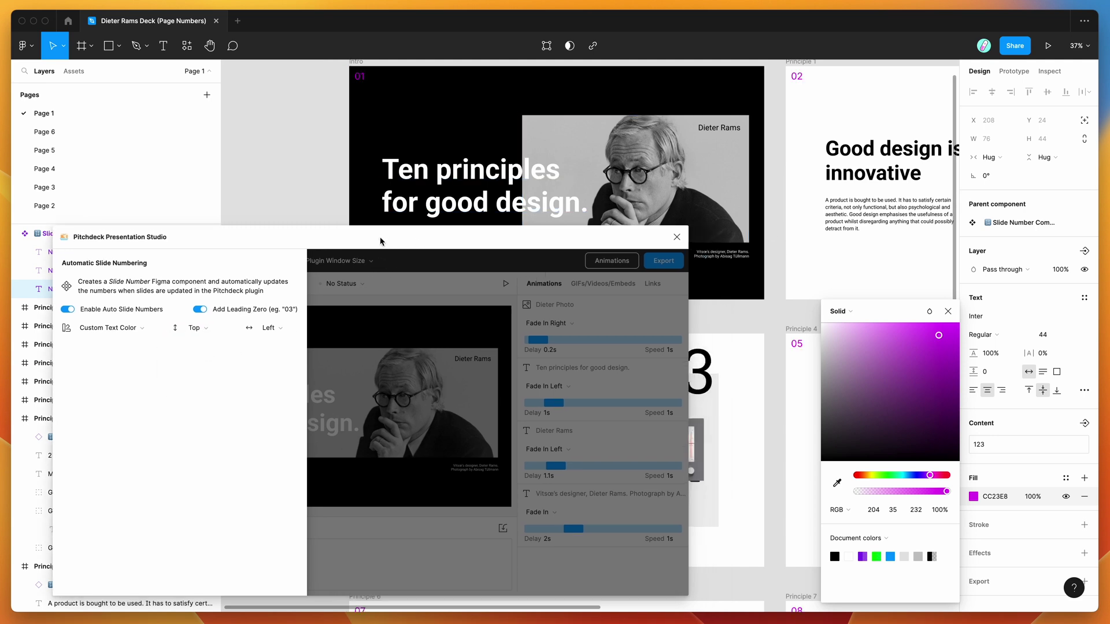
left_click(1050, 336)
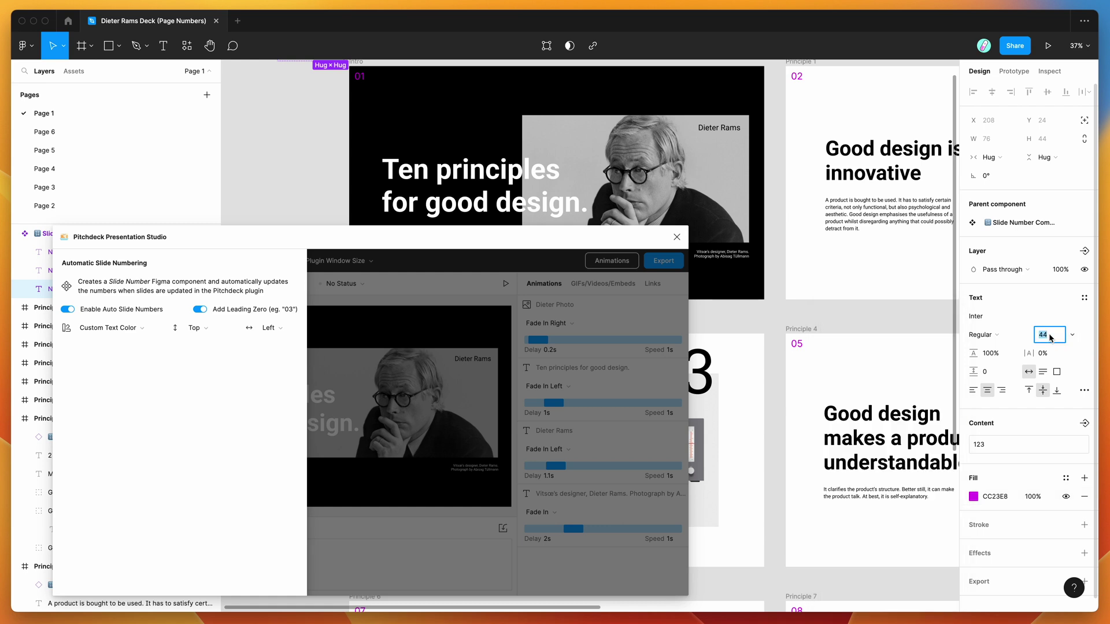
key("shift+Up")
key("shift+Up")
key("shift+Up")
key("shift+Up")
key("shift+Up")
key("shift+Up")
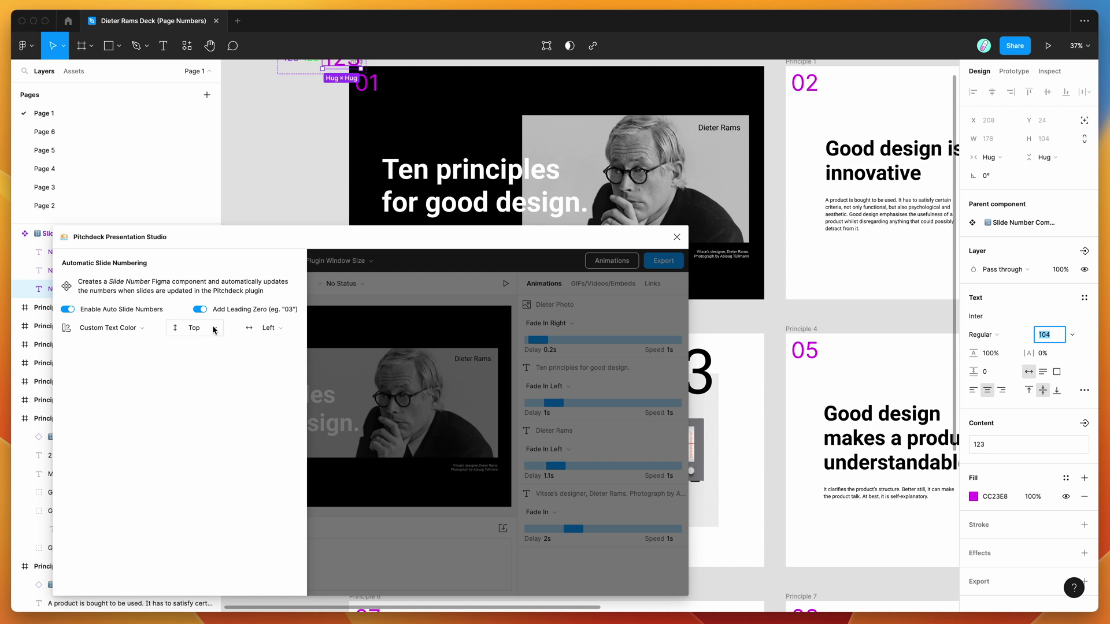
Step: Place the slide numbers at the bottom right of each slide
left_click(271, 328)
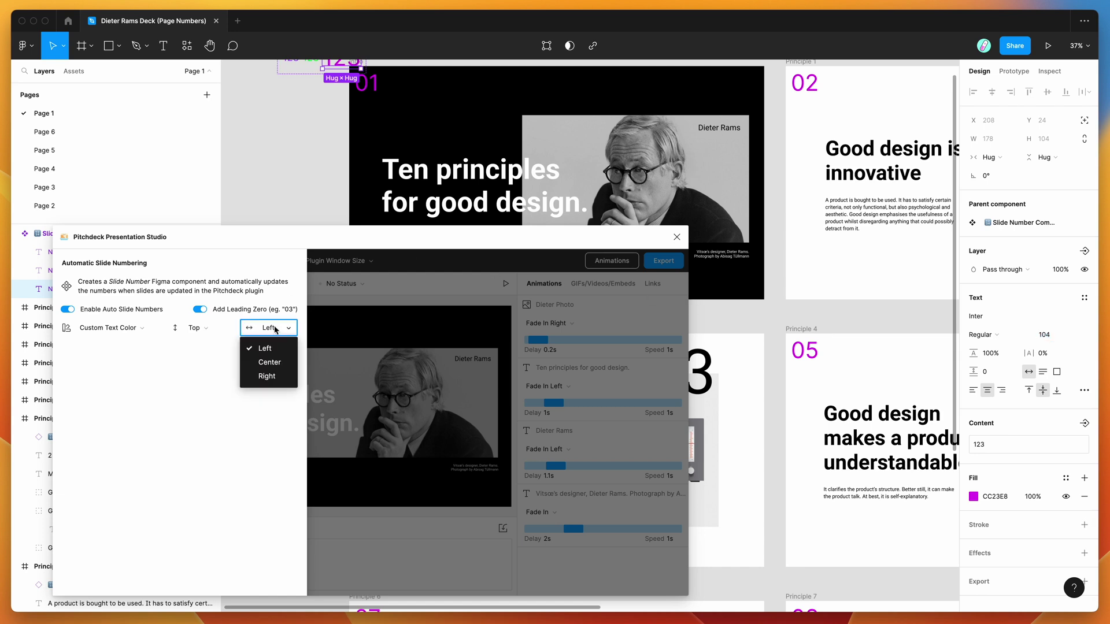
left_click(267, 376)
left_click(194, 328)
left_click(197, 376)
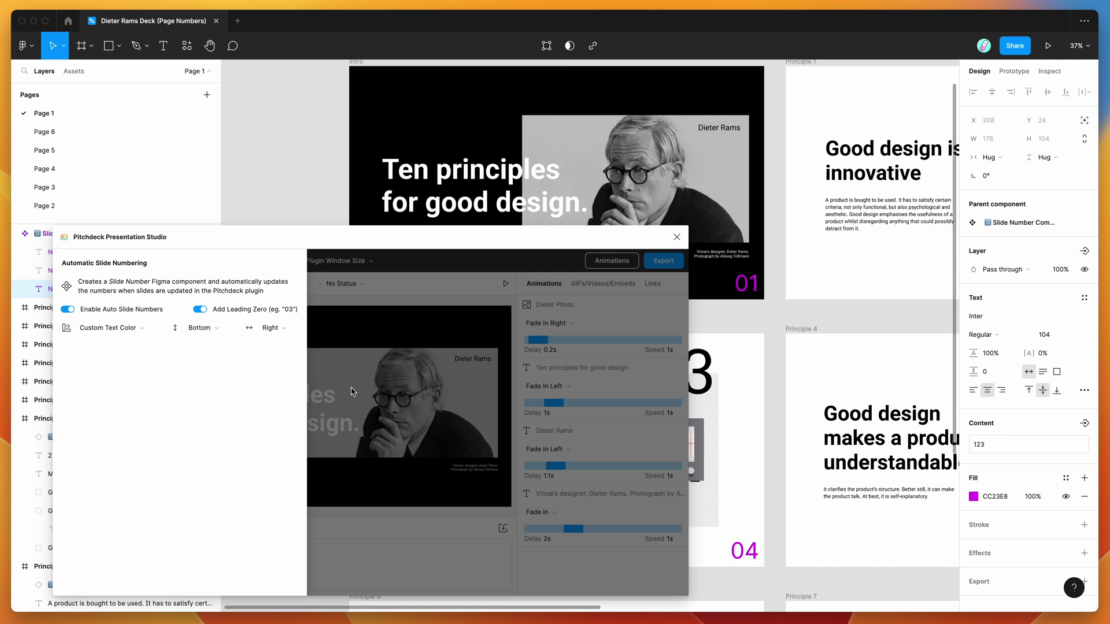
Step: Try number font sizes 64, 84, 94 and 124, settling back on 104
left_click(1044, 335)
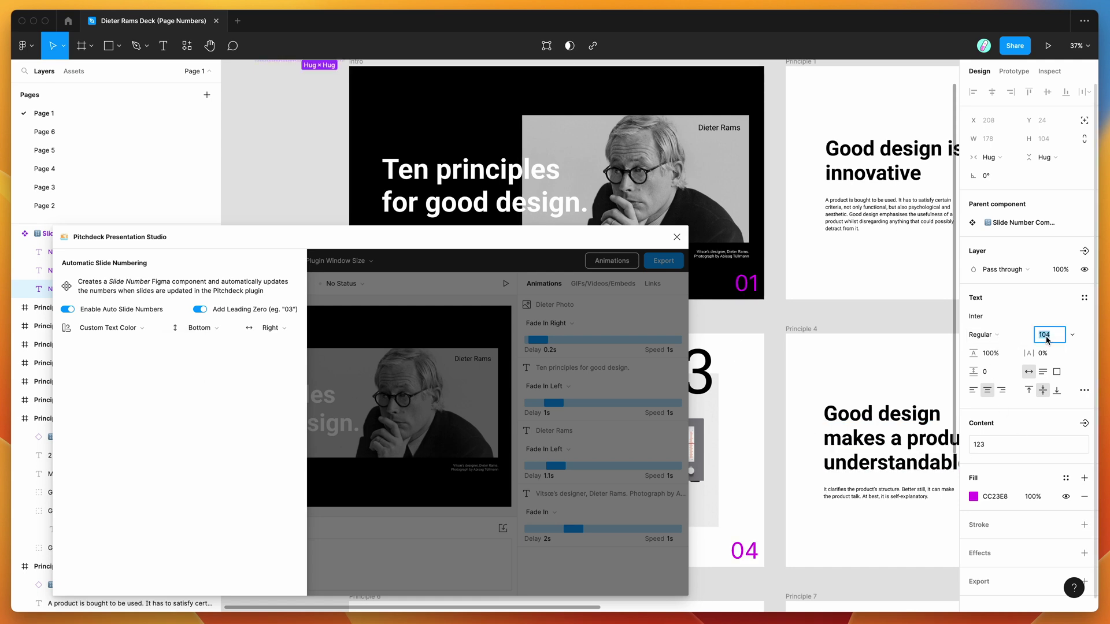
type("64")
key("Return")
type("84")
key("Return")
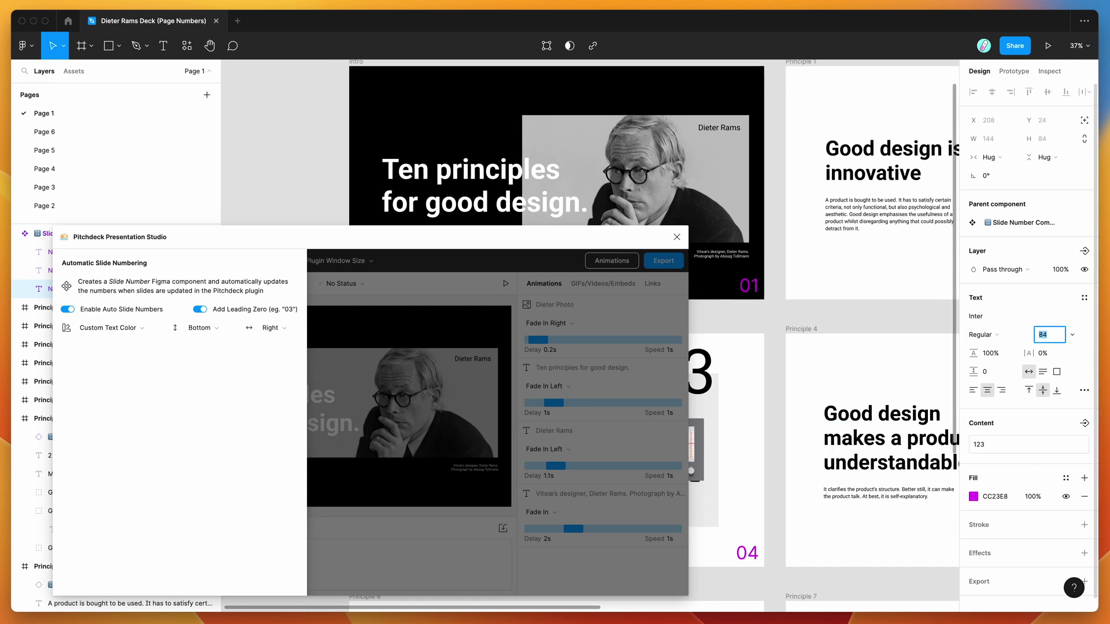
key("Up")
key("Up")
key("Up")
key("Up")
key("Up")
key("Up")
key("Up")
key("Up")
key("Up")
key("Up")
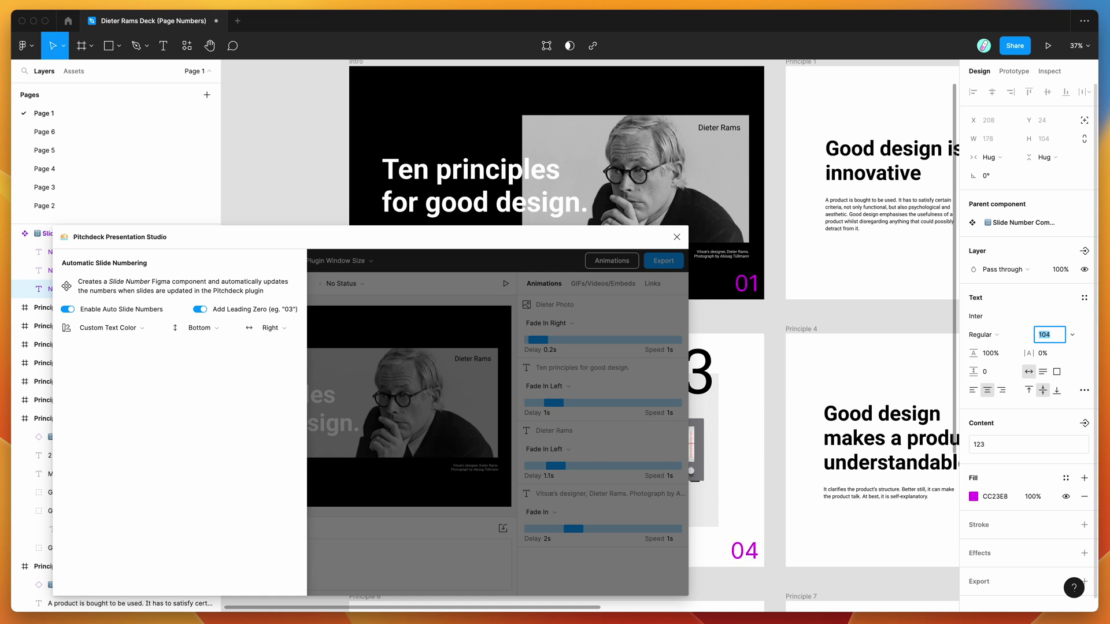
key("Up")
key("Up")
key("Up")
key("Up")
key("Up")
key("Up")
key("Up")
key("Up")
key("Up")
key("Up")
key("Up")
key("Up")
key("Up")
key("Up")
key("Up")
key("Up")
key("Up")
key("Up")
key("Up")
key("Up")
key("shift+Down")
key("shift+Down")
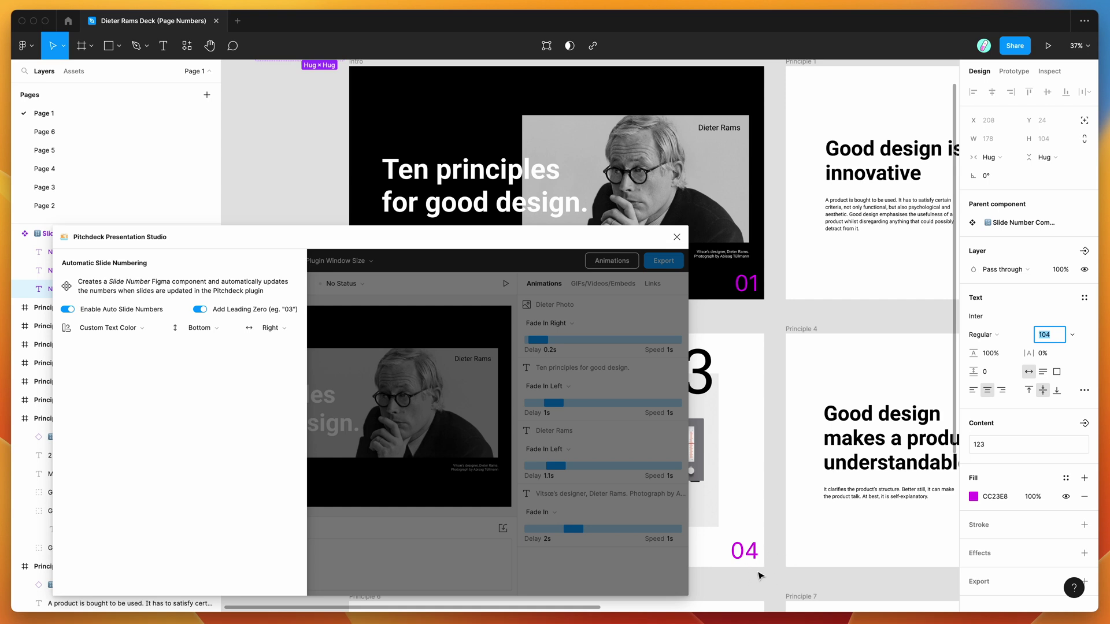
scroll(761, 451, "down", 2)
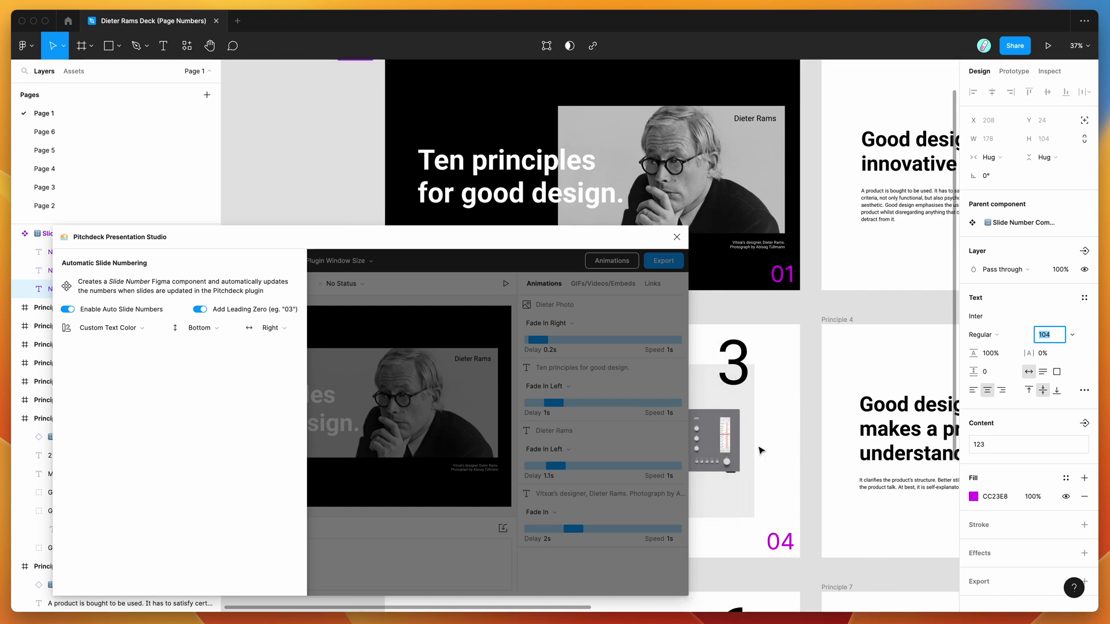
left_click_drag(577, 250, 569, 234)
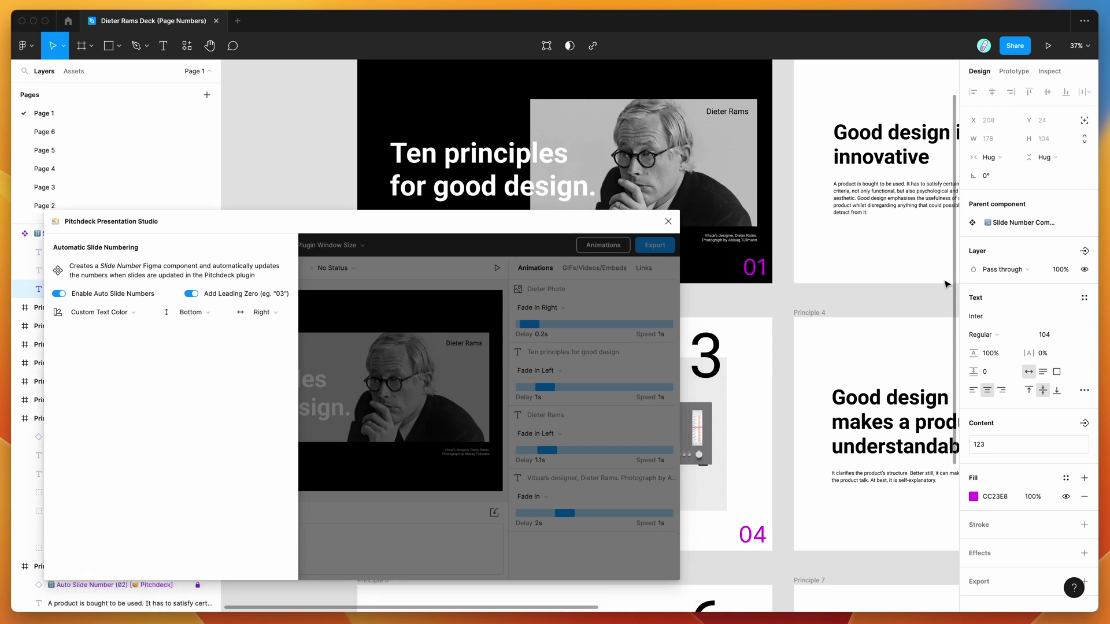
Step: Make the slide numbers Bold Italic, trying Jacques Francois before settling on Jost
left_click(1000, 335)
left_click(1000, 511)
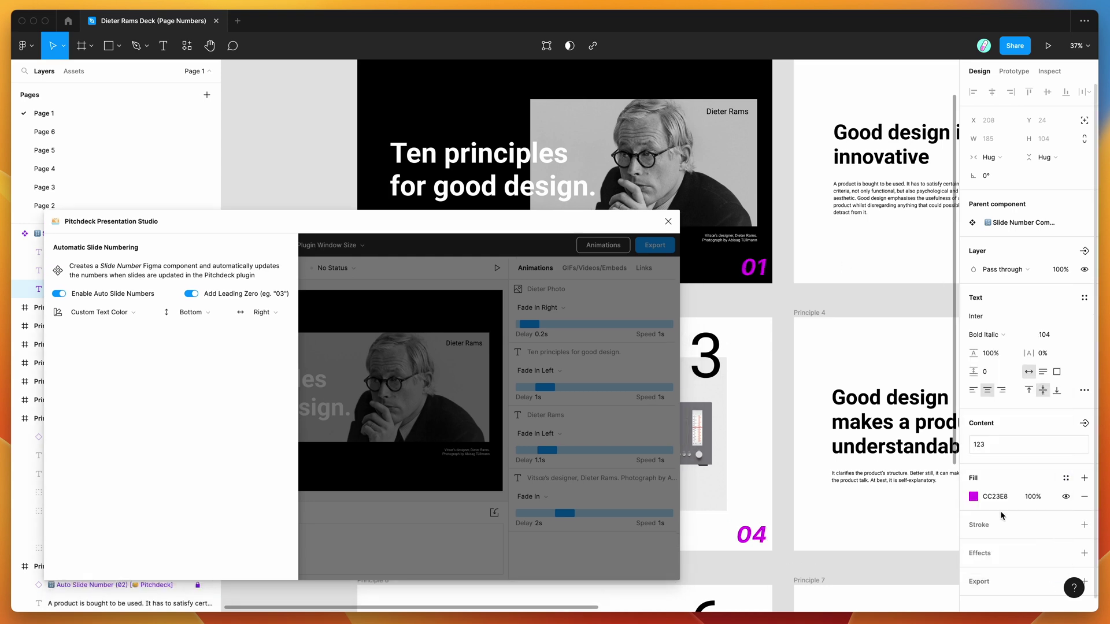
left_click(977, 317)
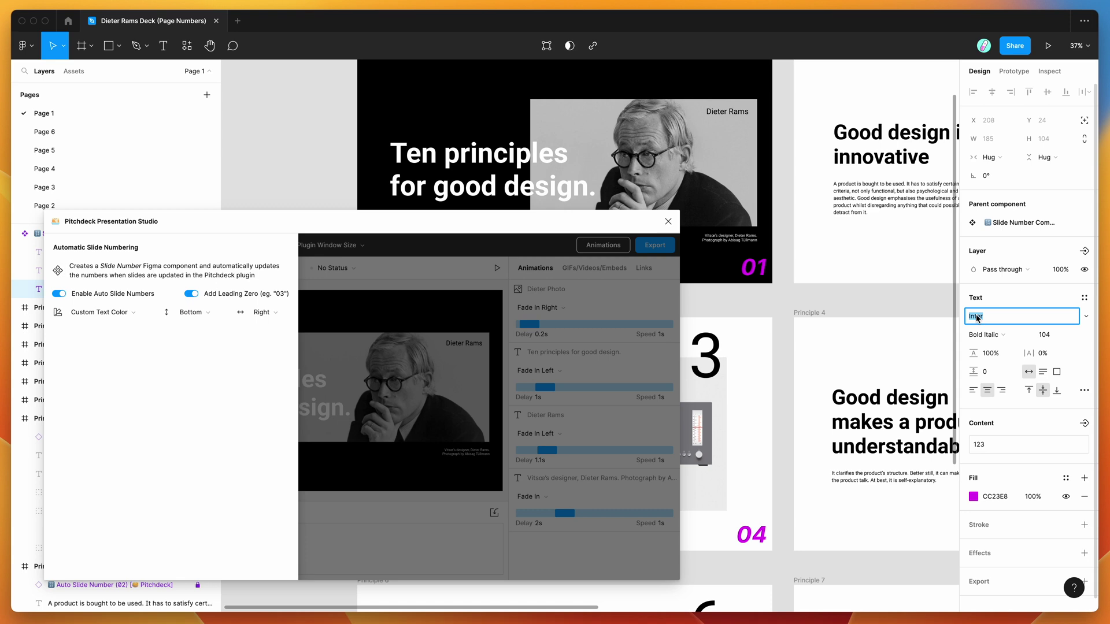
left_click(1085, 316)
scroll(1018, 347, "down", 1)
left_click(1008, 415)
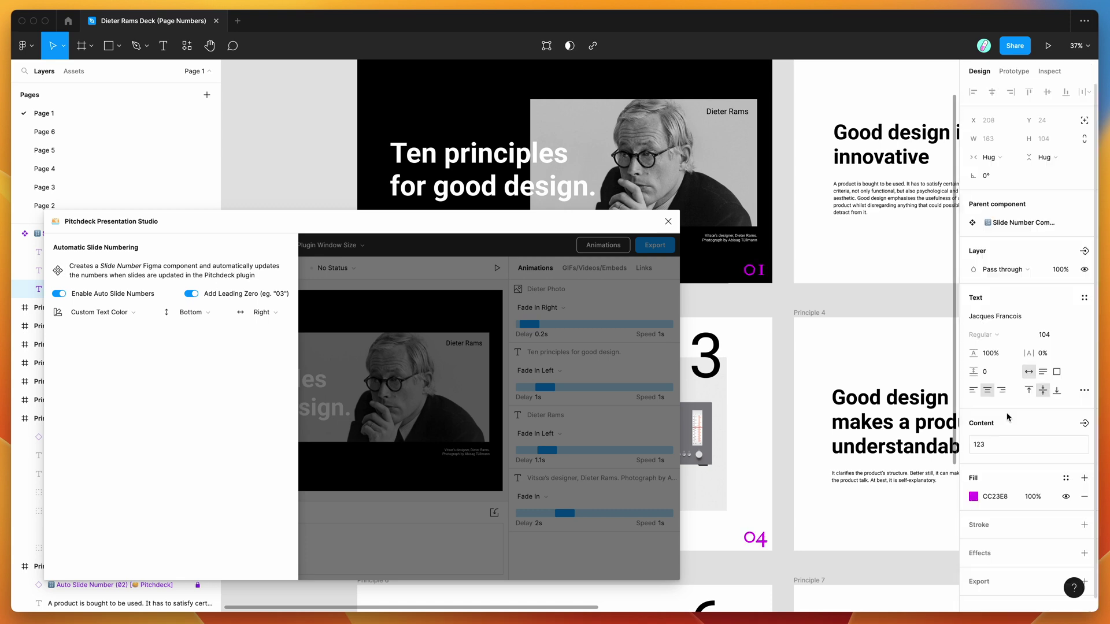
left_click(997, 320)
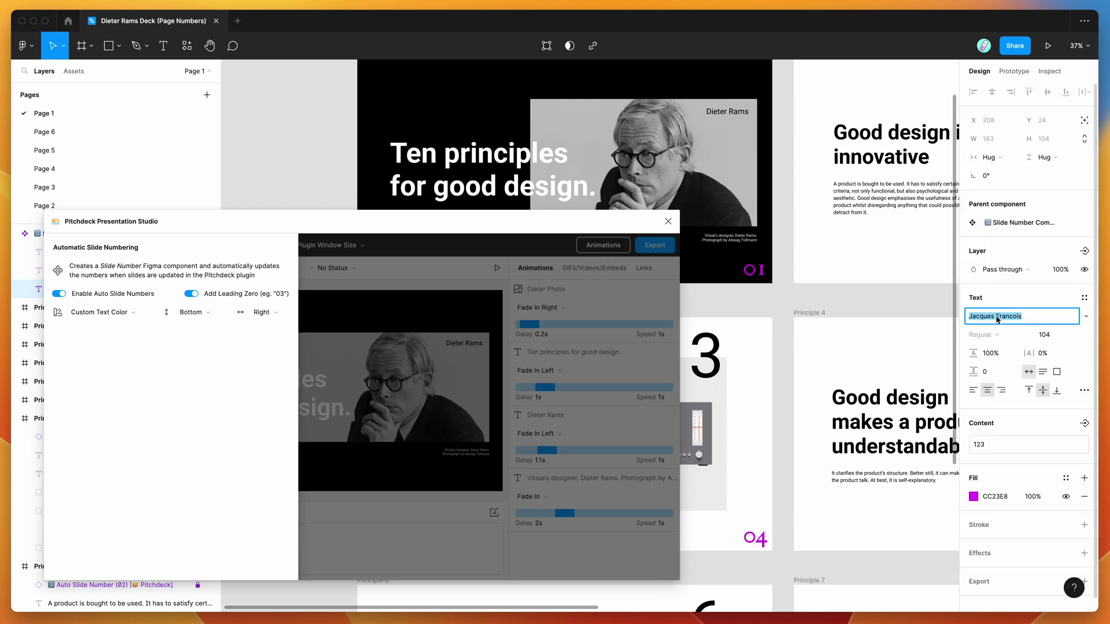
left_click(1087, 316)
scroll(1029, 405, "down", 1)
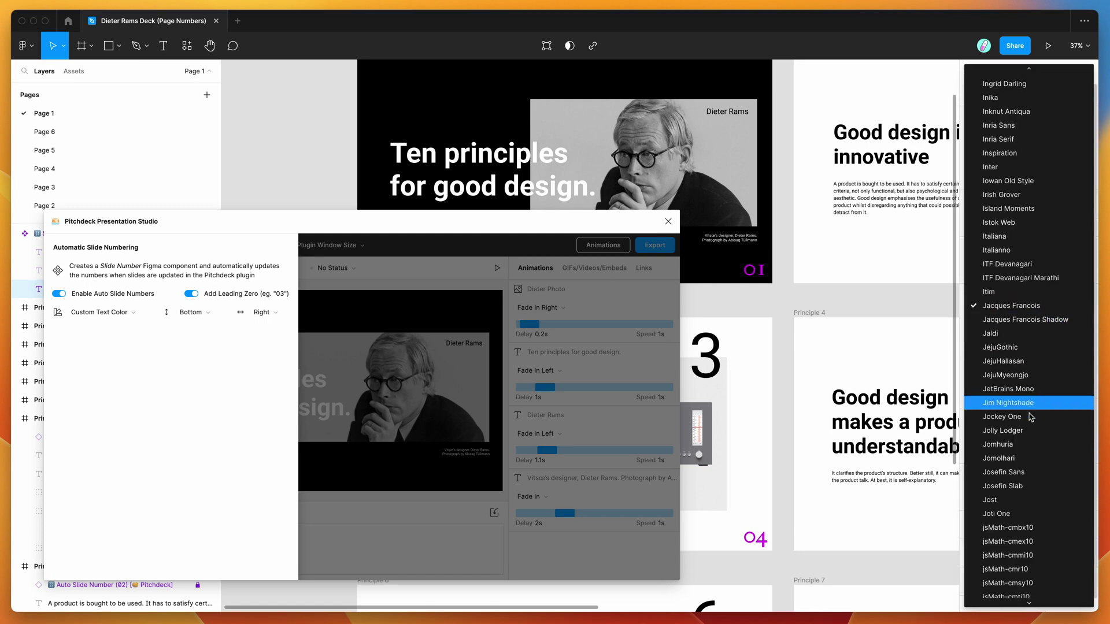
left_click(1024, 443)
left_click_drag(529, 216, 640, 220)
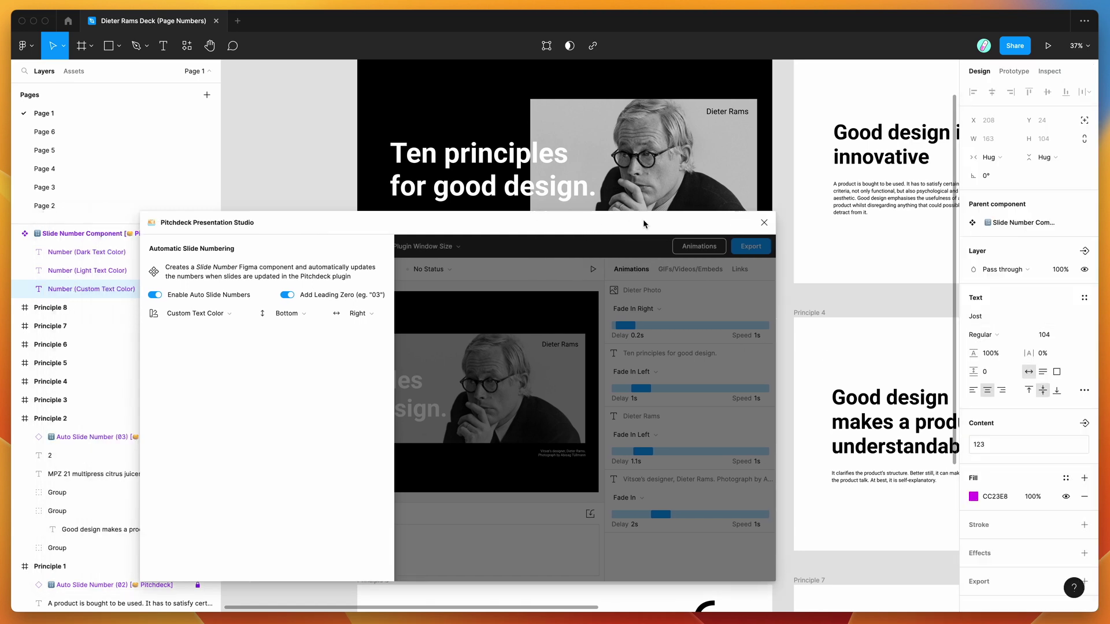
Step: Select the custom-colour number text in Slide Number Component and check its CC23E8 fill
left_click(76, 234)
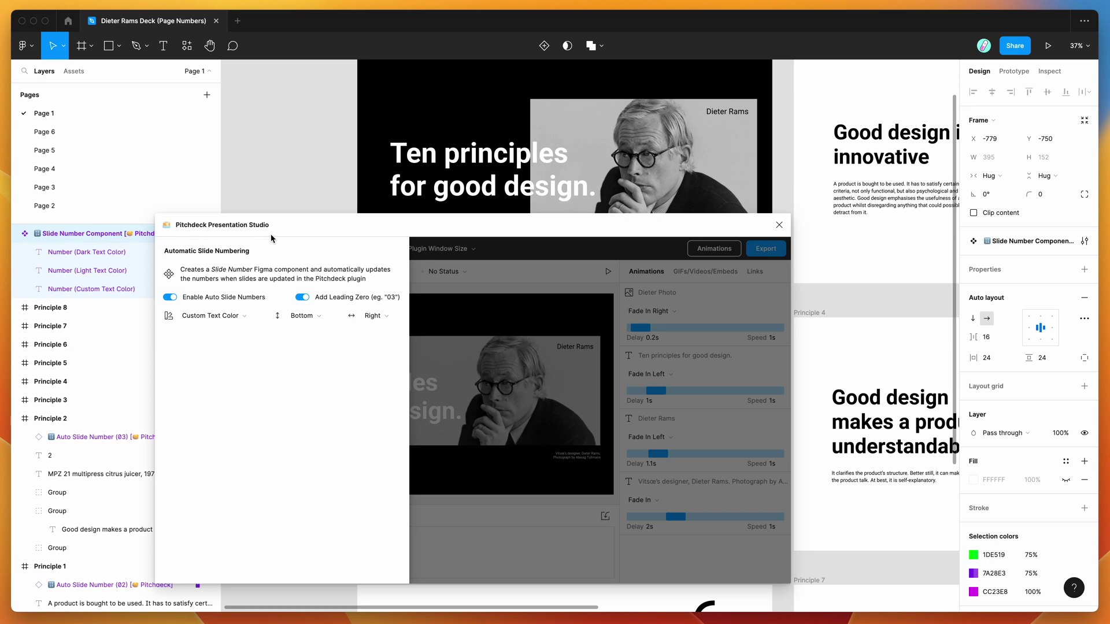
left_click_drag(271, 238, 319, 231)
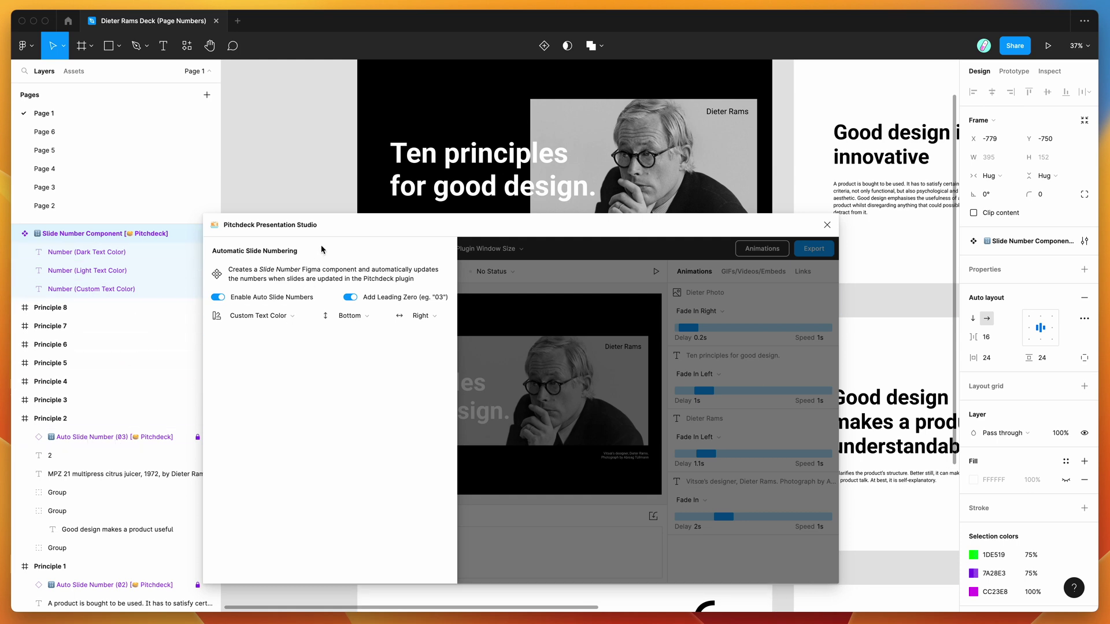
mouse_move(259, 227)
left_mouse_down()
mouse_move(106, 227)
mouse_move(294, 218)
mouse_move(280, 226)
left_mouse_up()
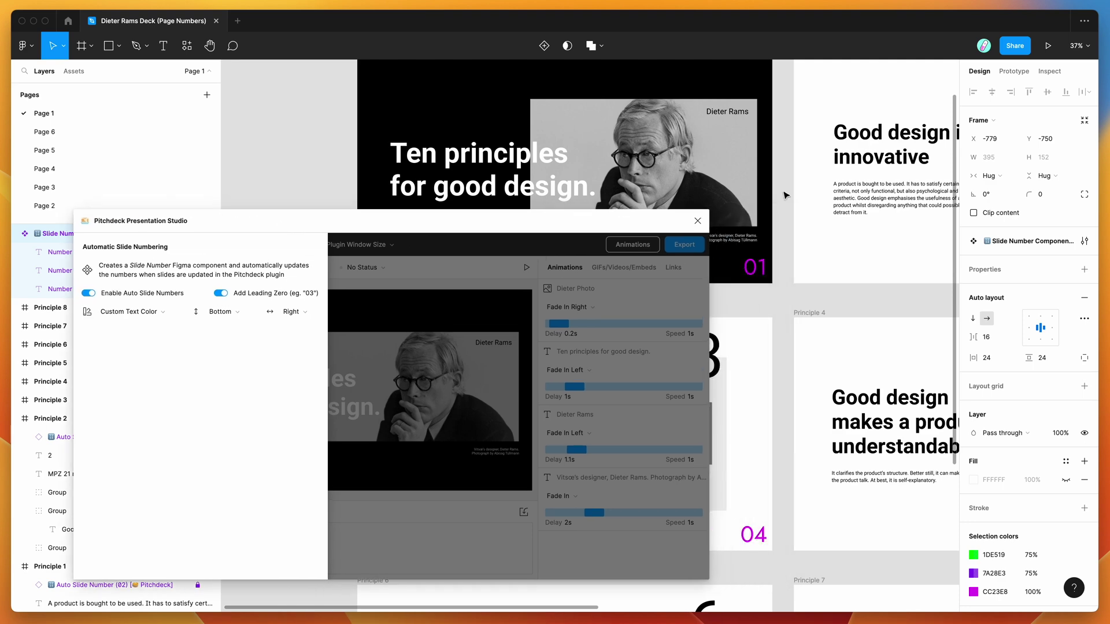
scroll(785, 195, "down", 5)
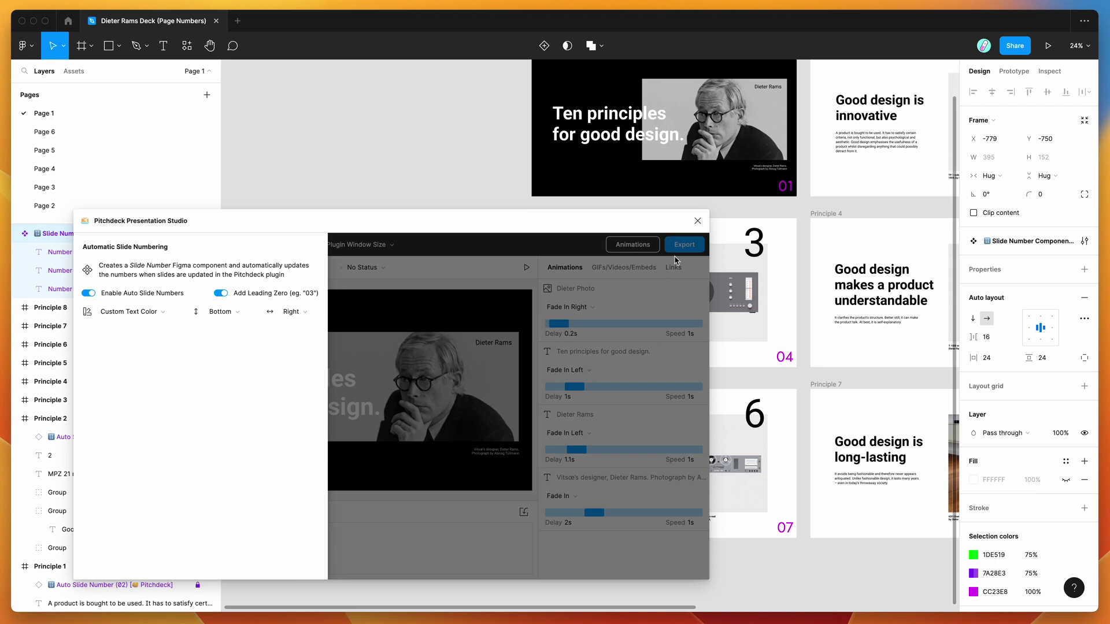
left_click(59, 289)
left_click(1000, 498)
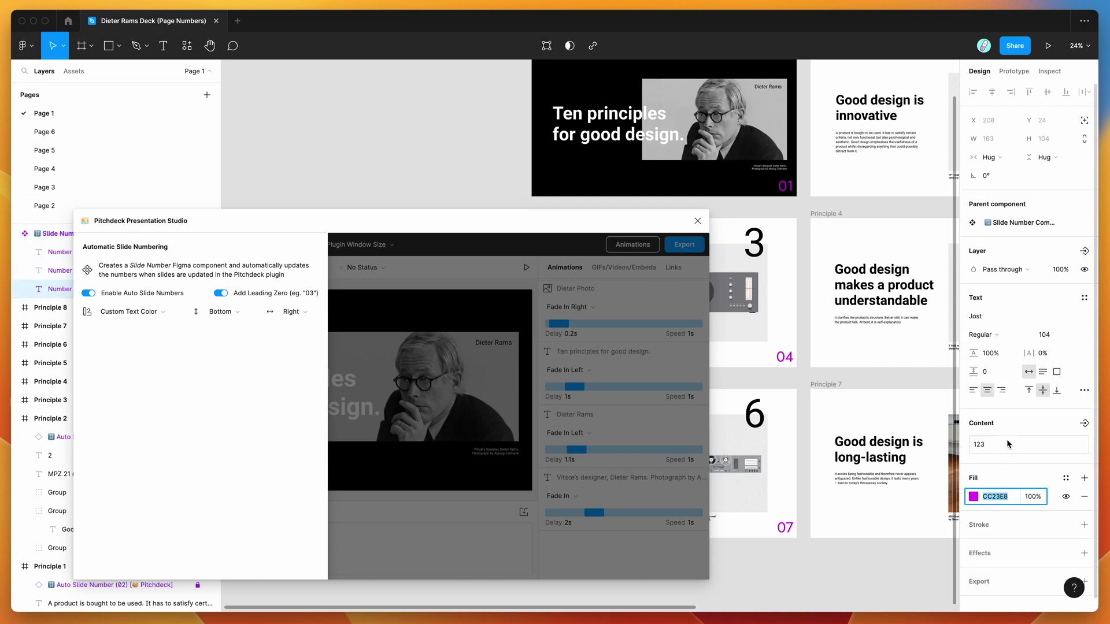
left_click(144, 312)
Step: Switch the slide numbers to Auto Text Color and close the Slide Numbering panel
left_click(138, 332)
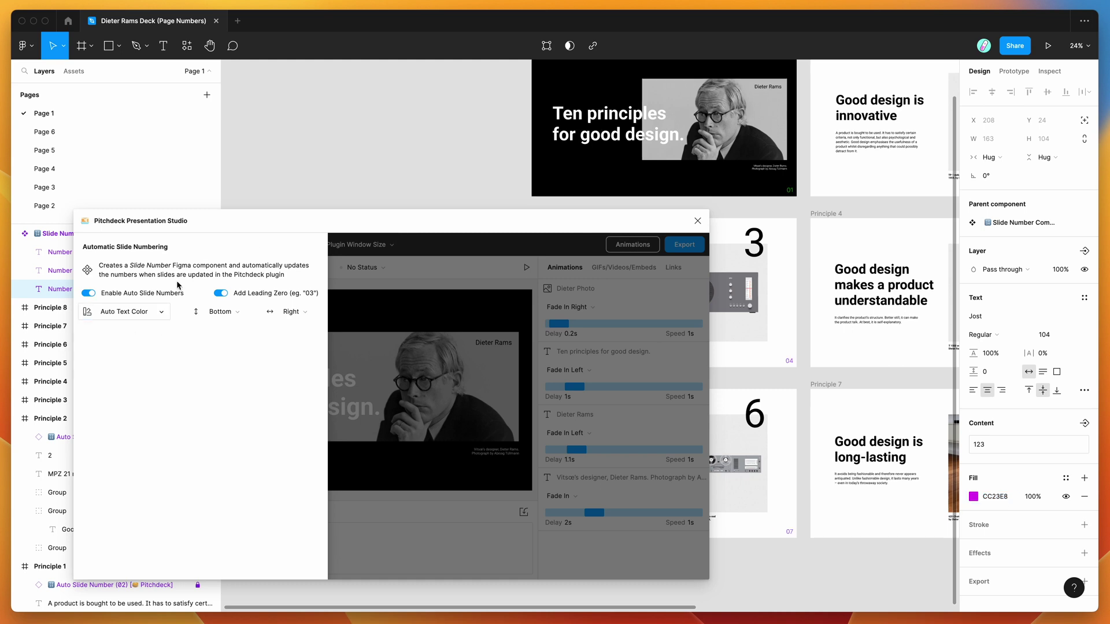
left_click_drag(409, 216, 463, 218)
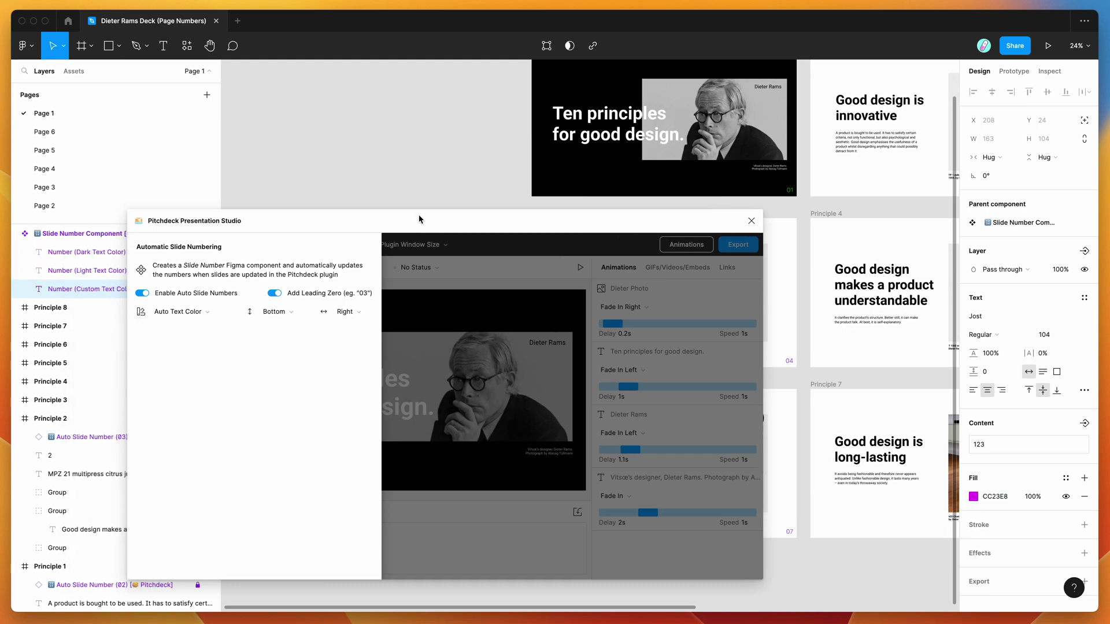
left_click_drag(320, 221, 267, 224)
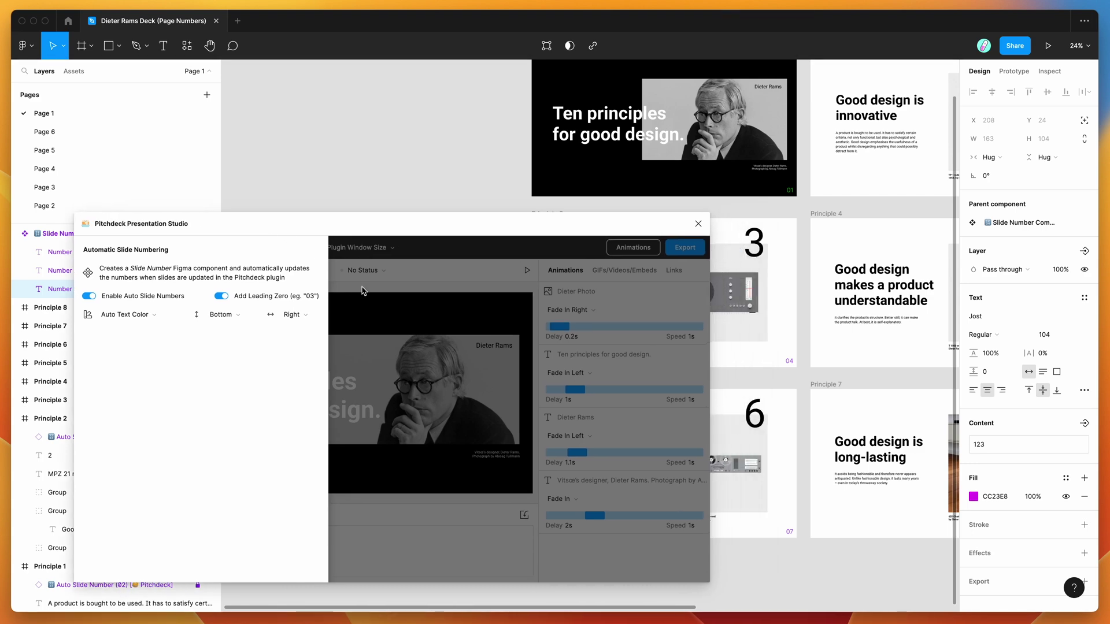
left_click(363, 290)
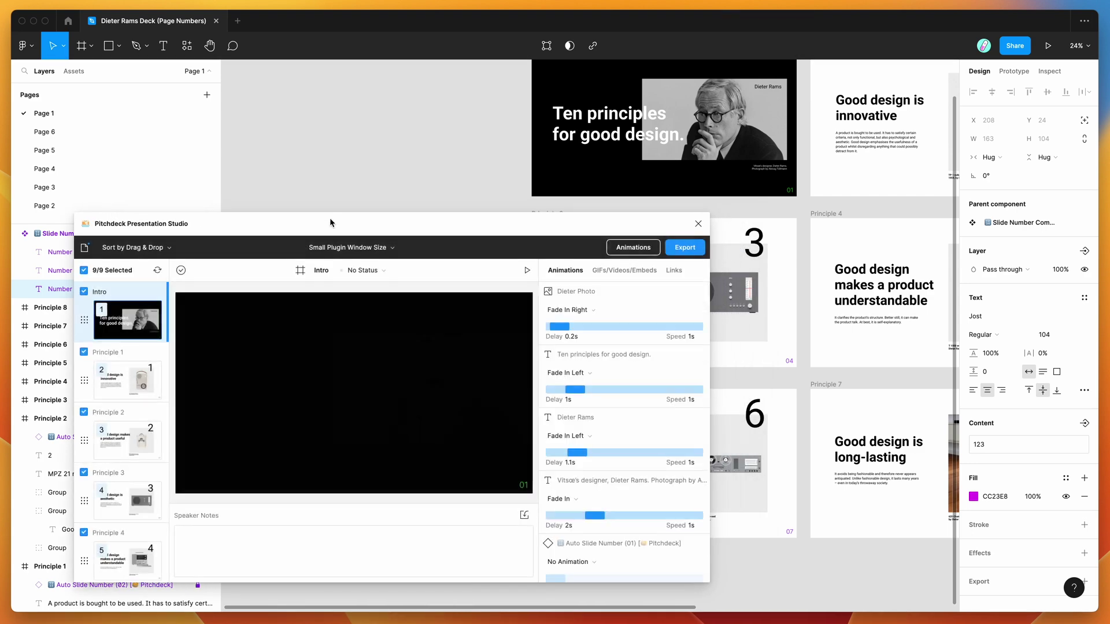
left_click_drag(331, 222, 311, 214)
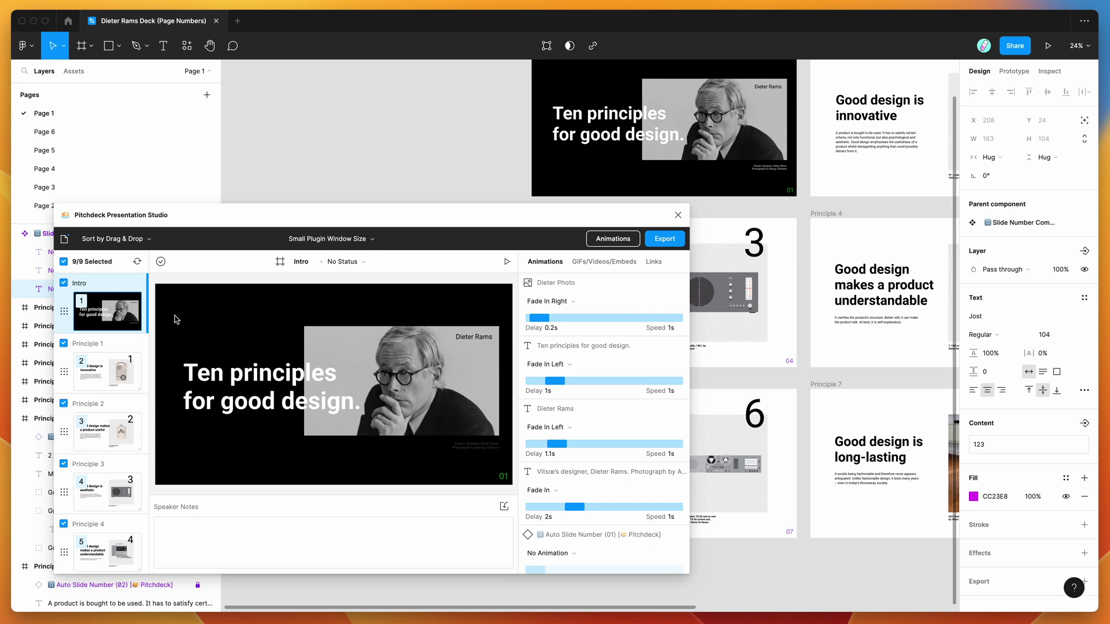
Step: Sort the slides from top to bottom, then from bottom to top so Principle 8 leads
left_click(93, 240)
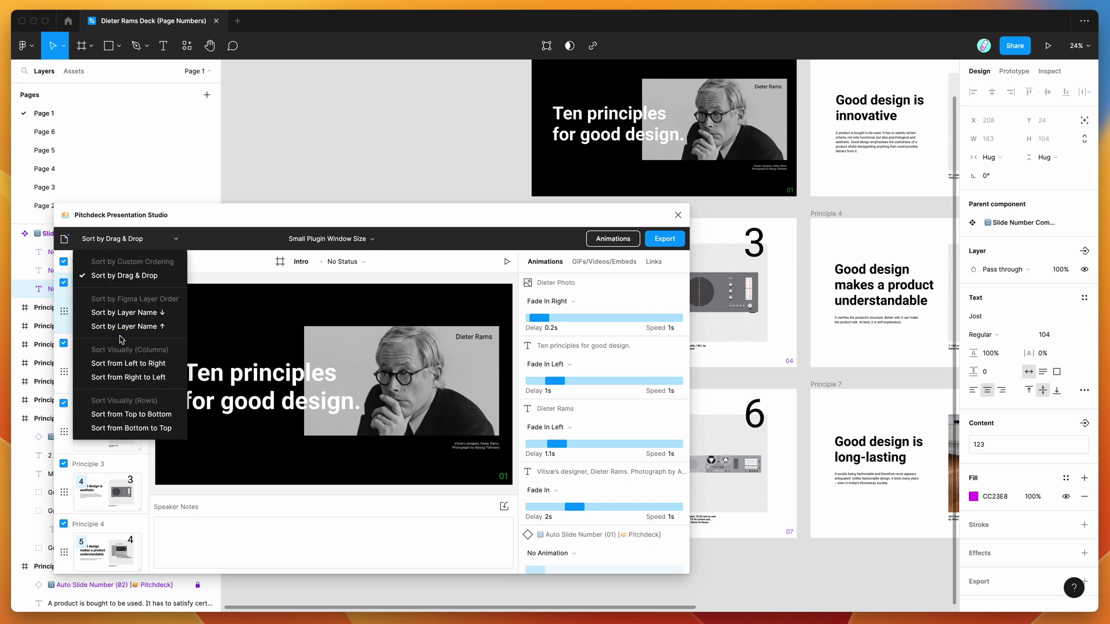
left_click(128, 415)
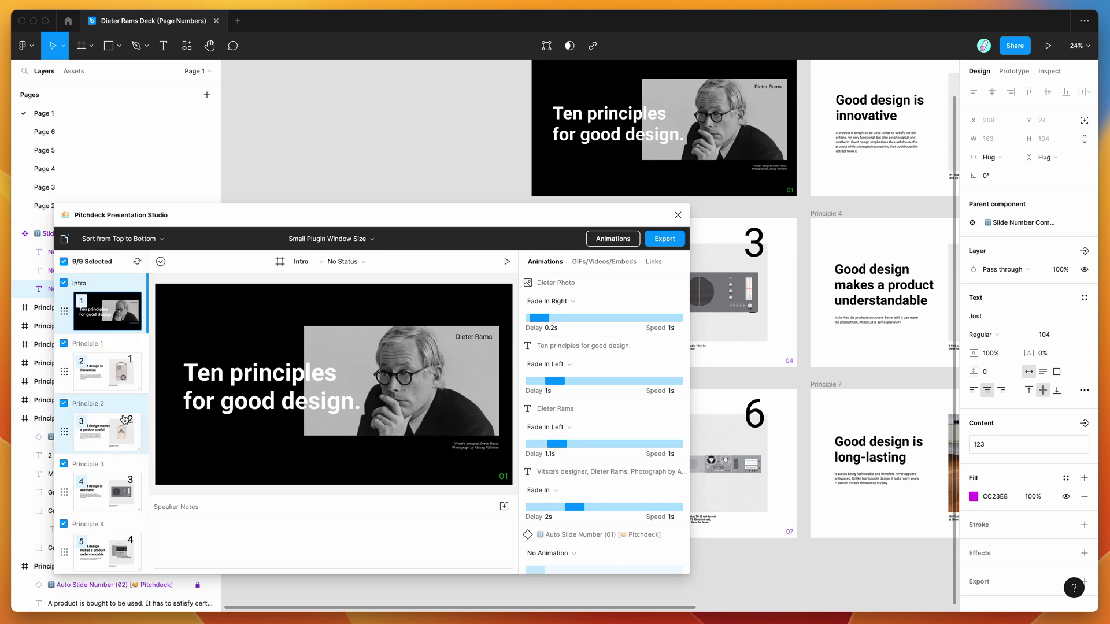
left_click(143, 240)
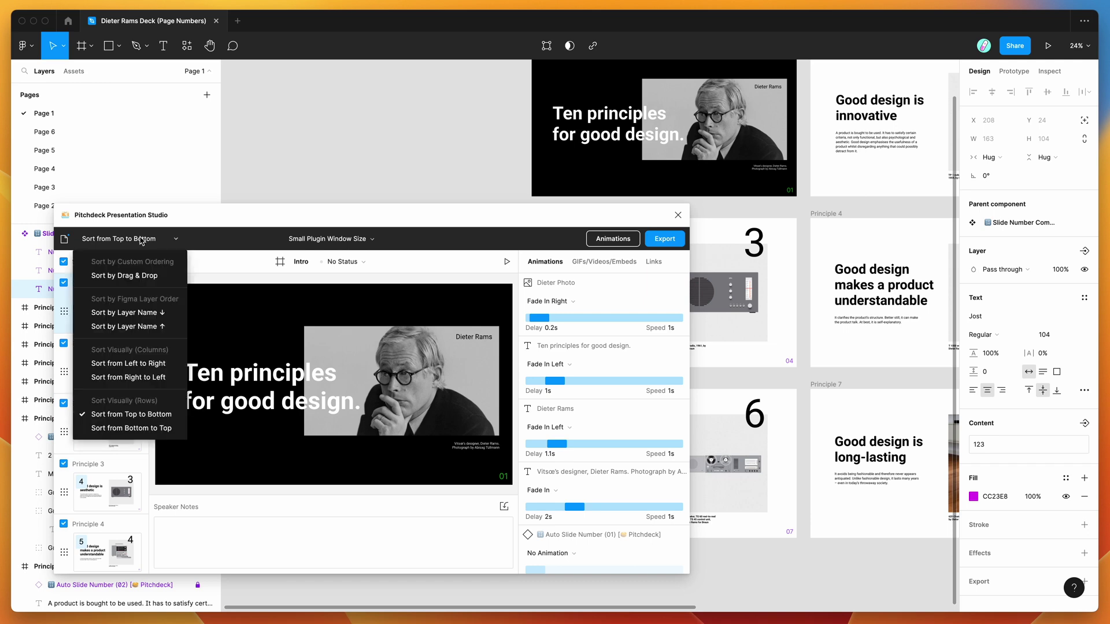
left_click(137, 431)
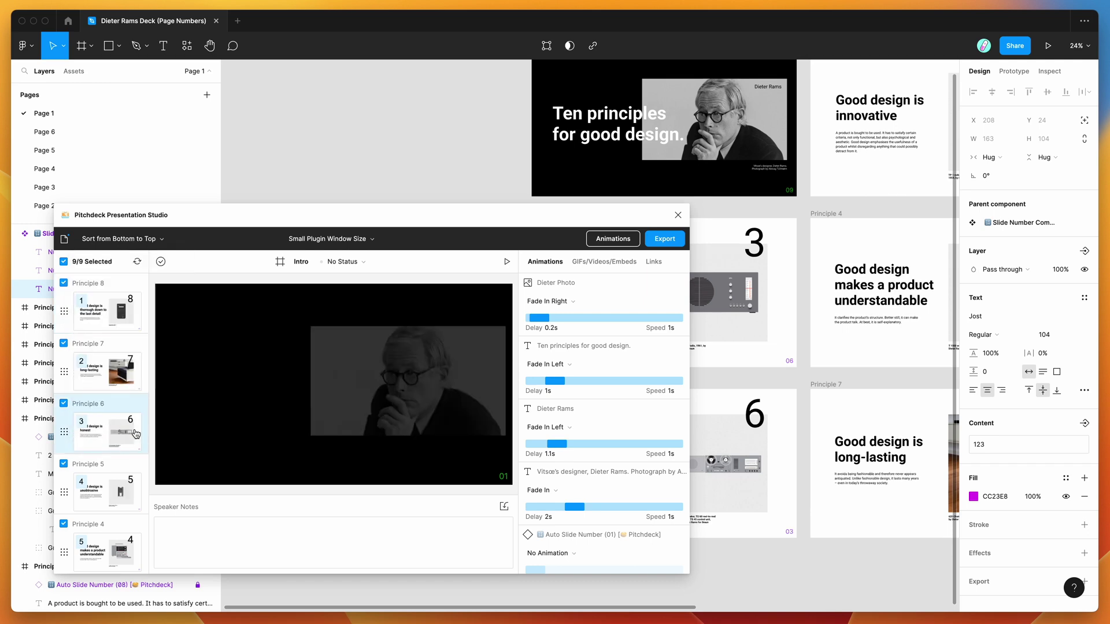
Step: Refresh the Pitchdeck slide list and drag Principle 6 to the top of the order
scroll(844, 251, "right", 5)
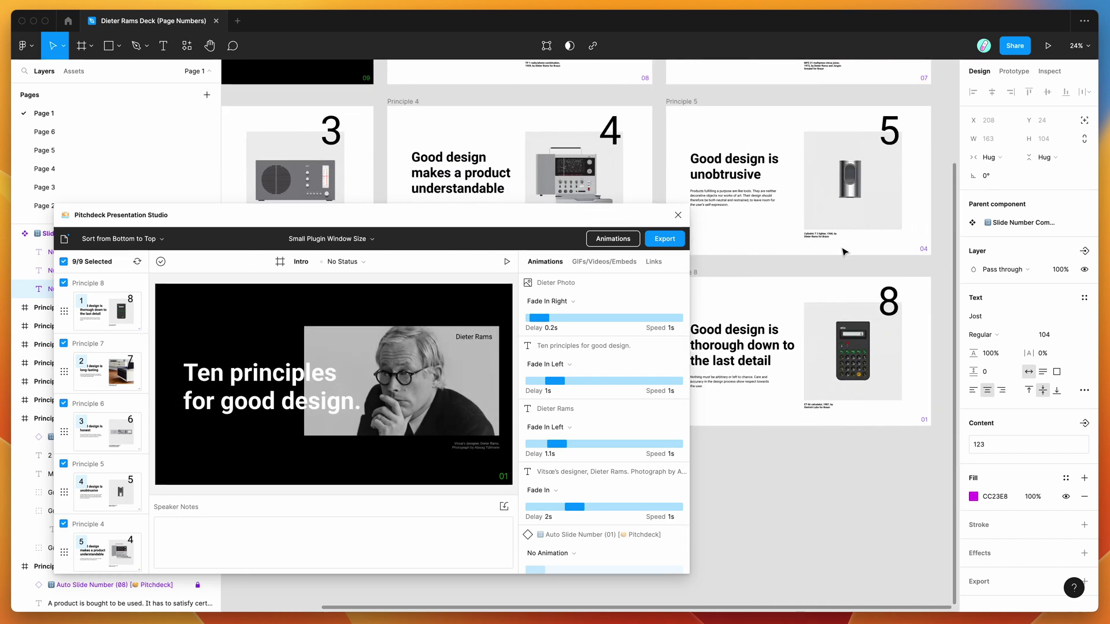
scroll(889, 382, "up", 1)
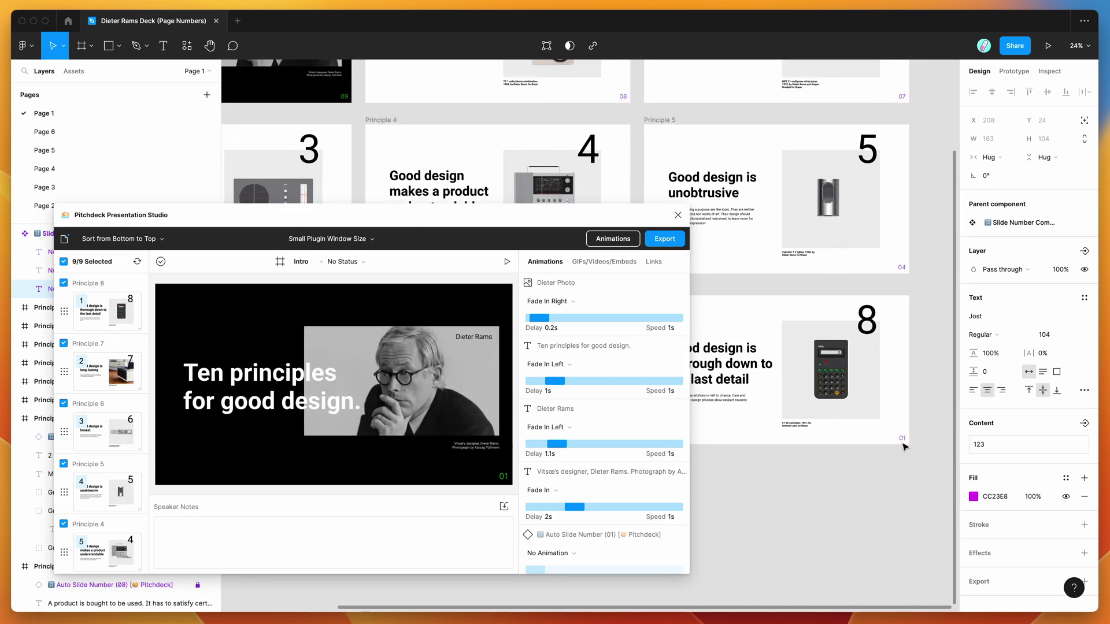
scroll(906, 445, "left", 15)
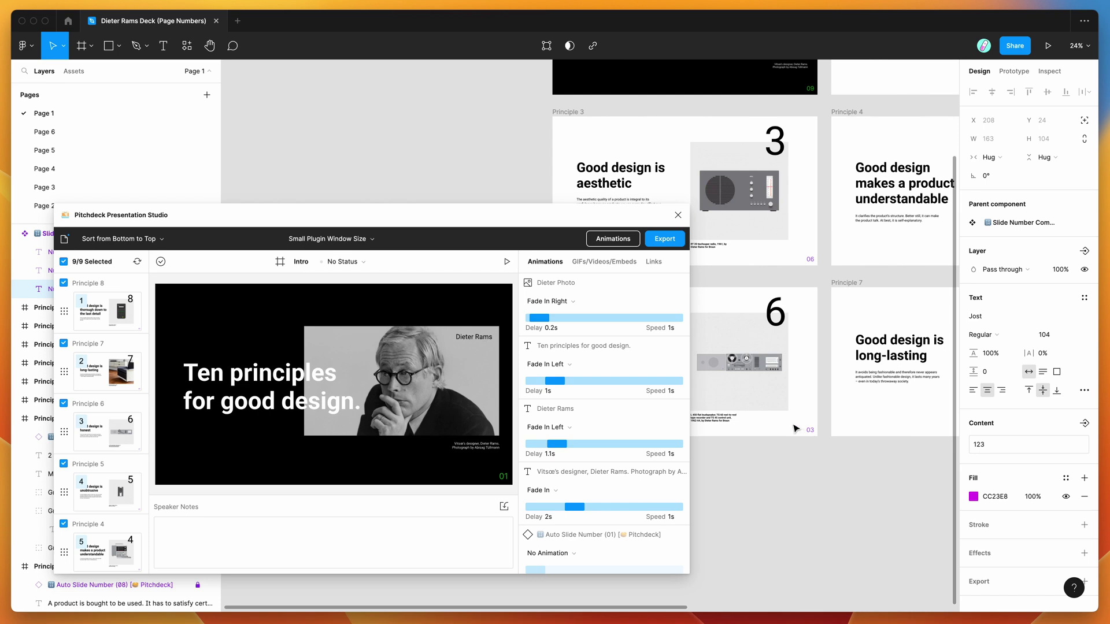
scroll(806, 381, "up", 4)
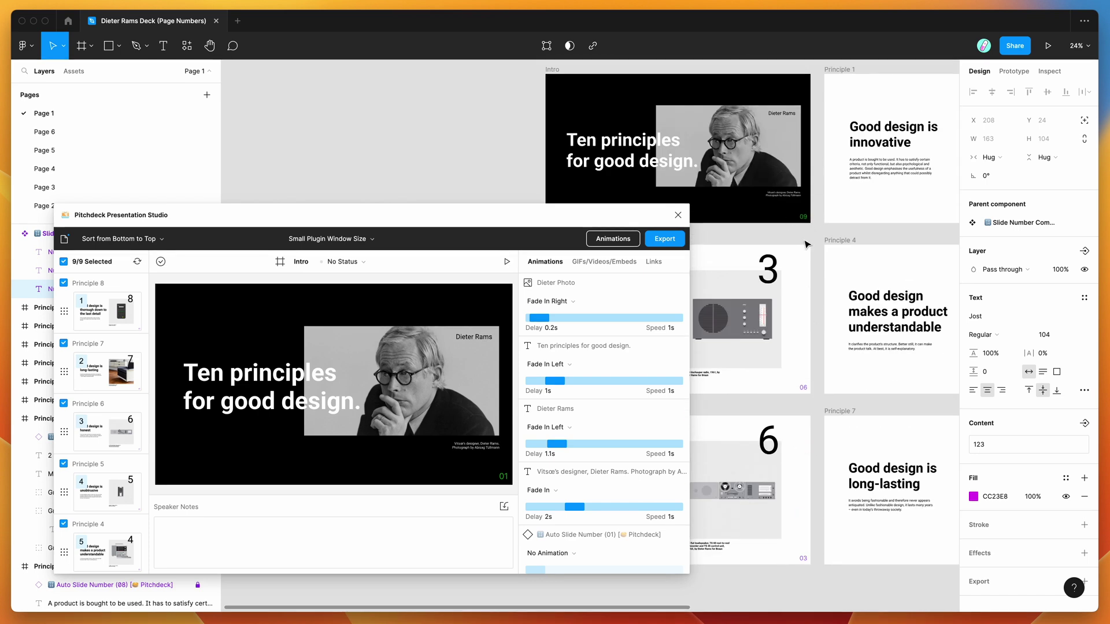
left_click(137, 260)
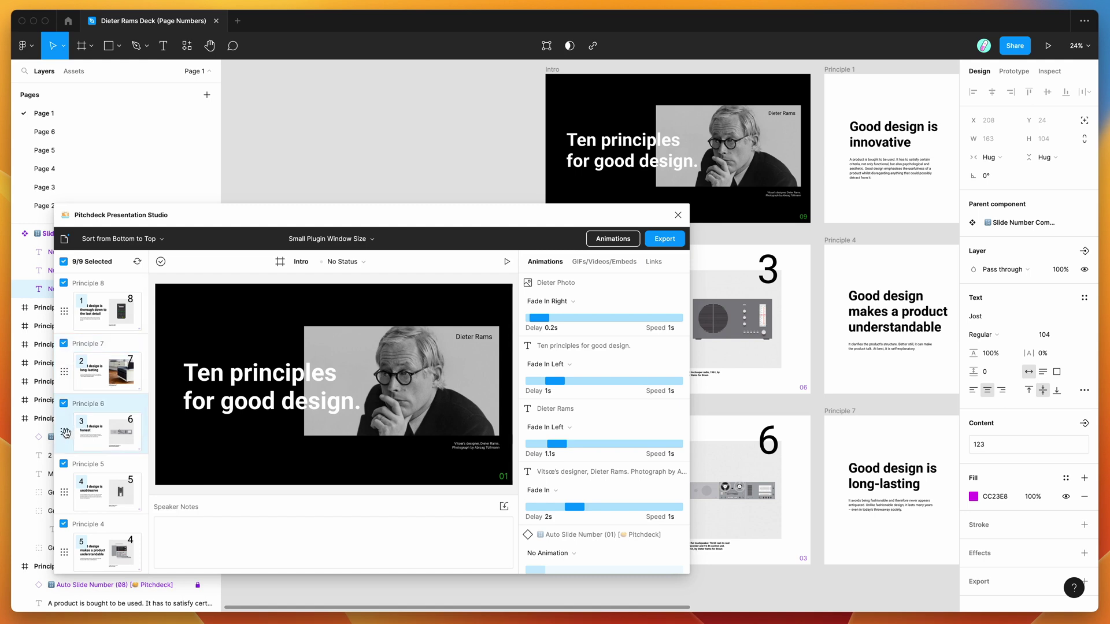
left_click_drag(65, 432, 77, 314)
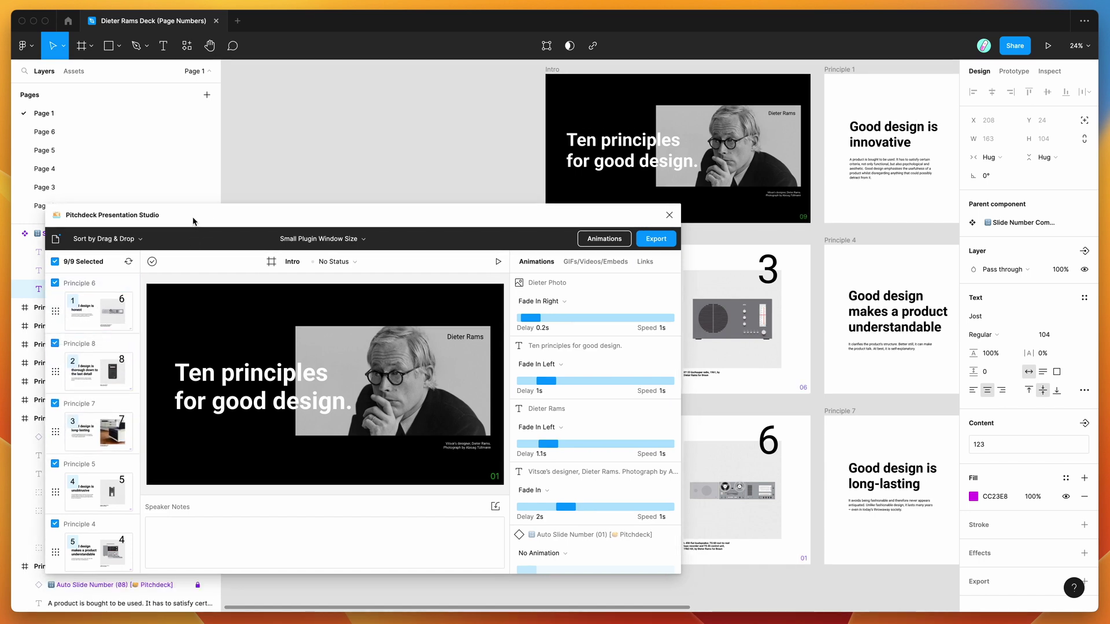
Step: Drag Principle 6 down just below Principle 8 so it becomes slide 02
left_click_drag(193, 221, 186, 221)
scroll(786, 423, "down", 4)
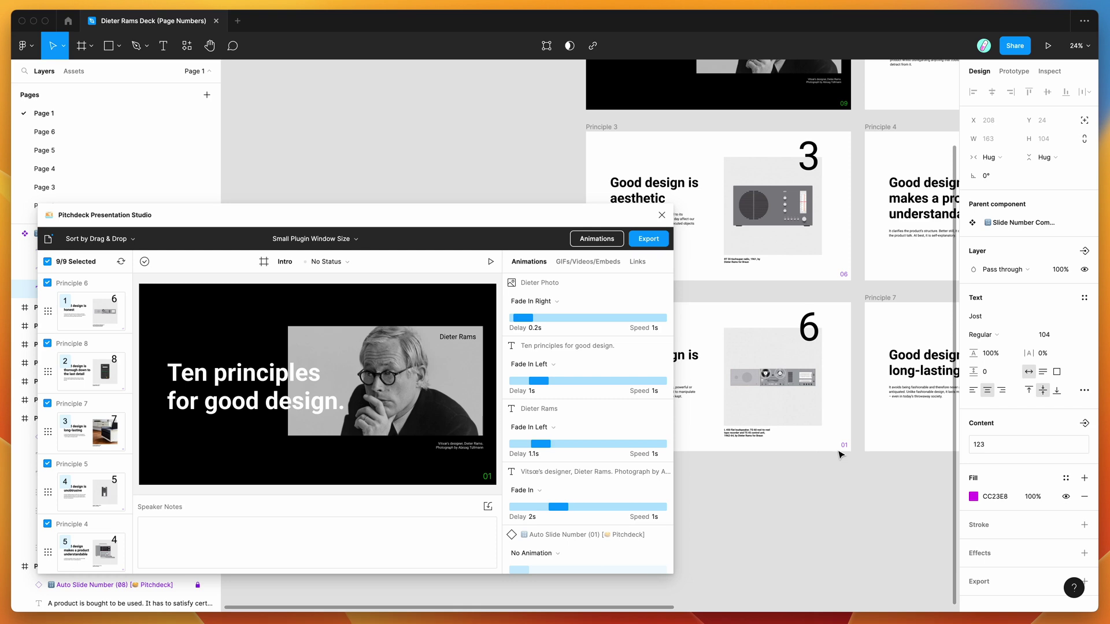
left_click_drag(48, 315, 48, 373)
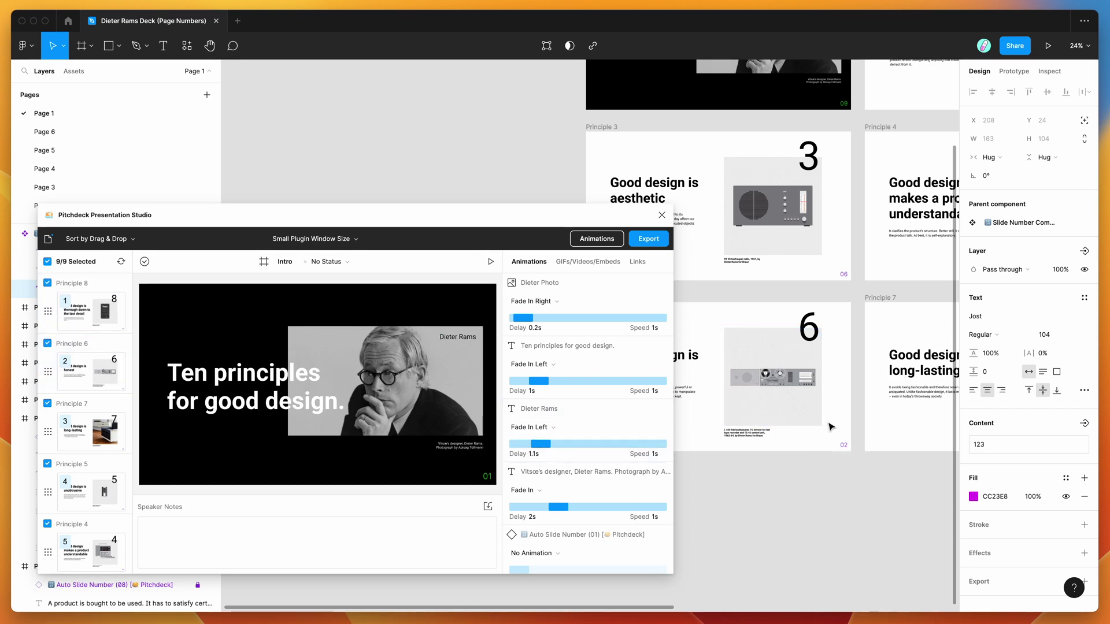
scroll(831, 427, "down", 1)
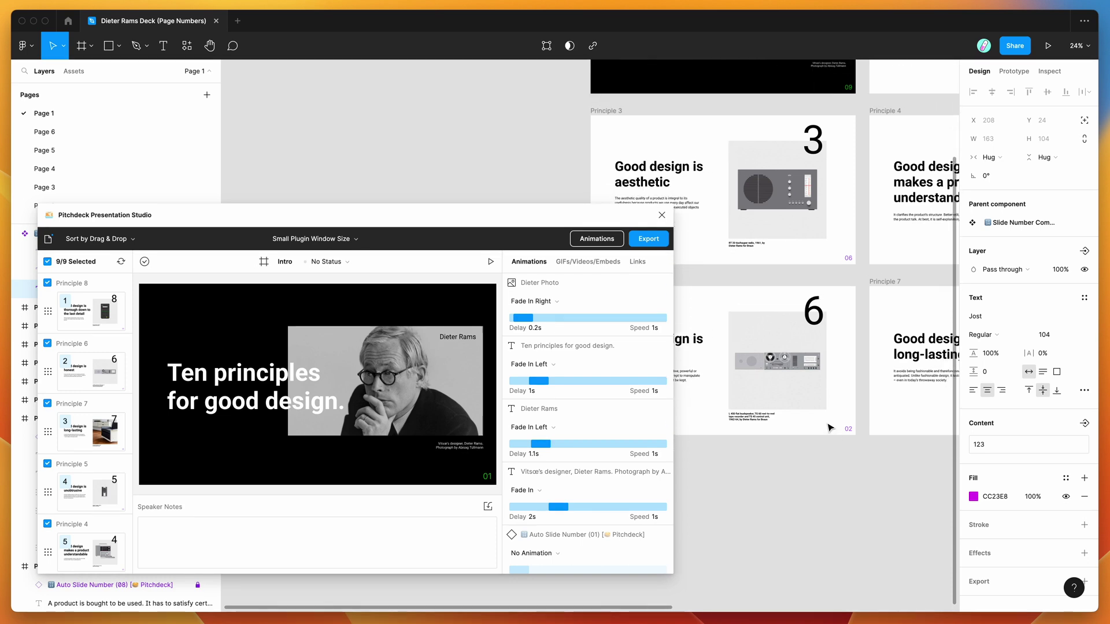
scroll(830, 427, "up", 5)
scroll(831, 427, "right", 5)
scroll(789, 331, "up", 1)
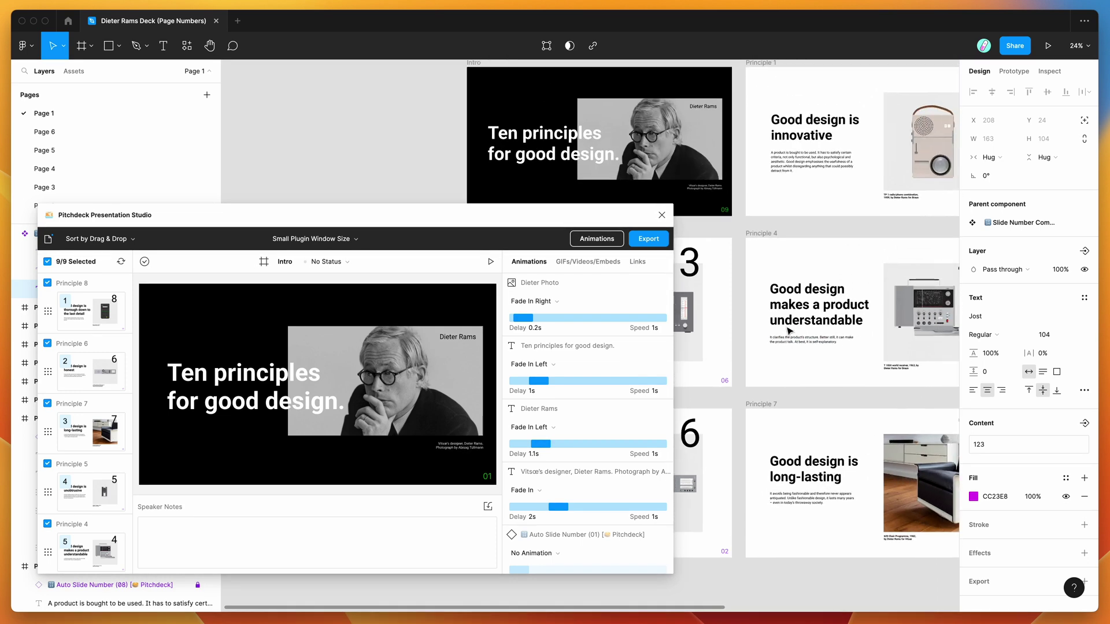
scroll(98, 464, "down", 1)
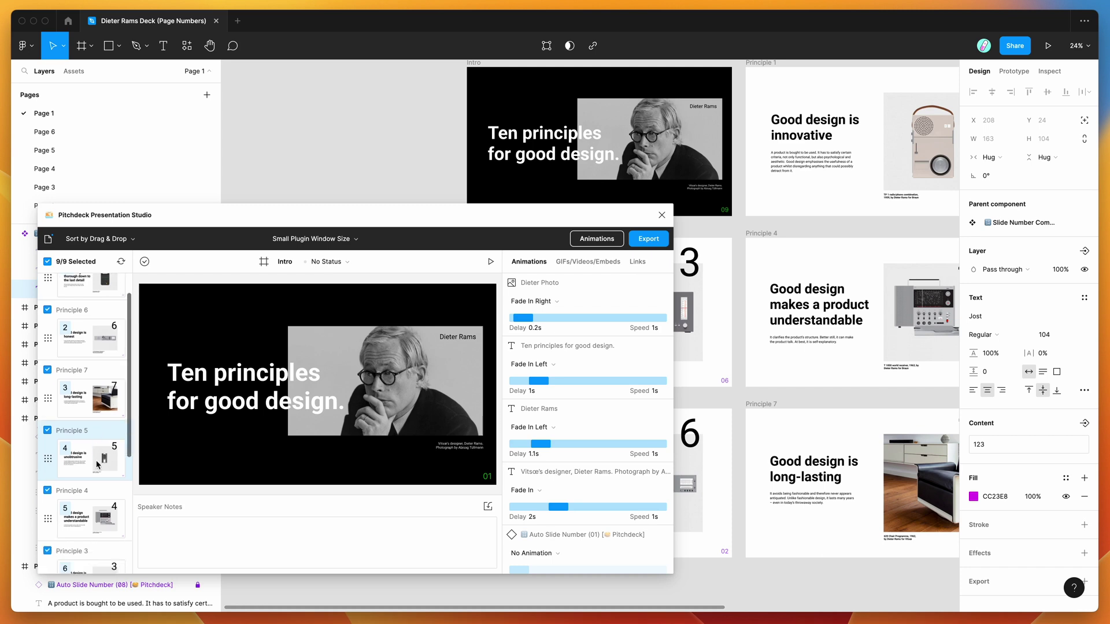
scroll(98, 464, "up", 1)
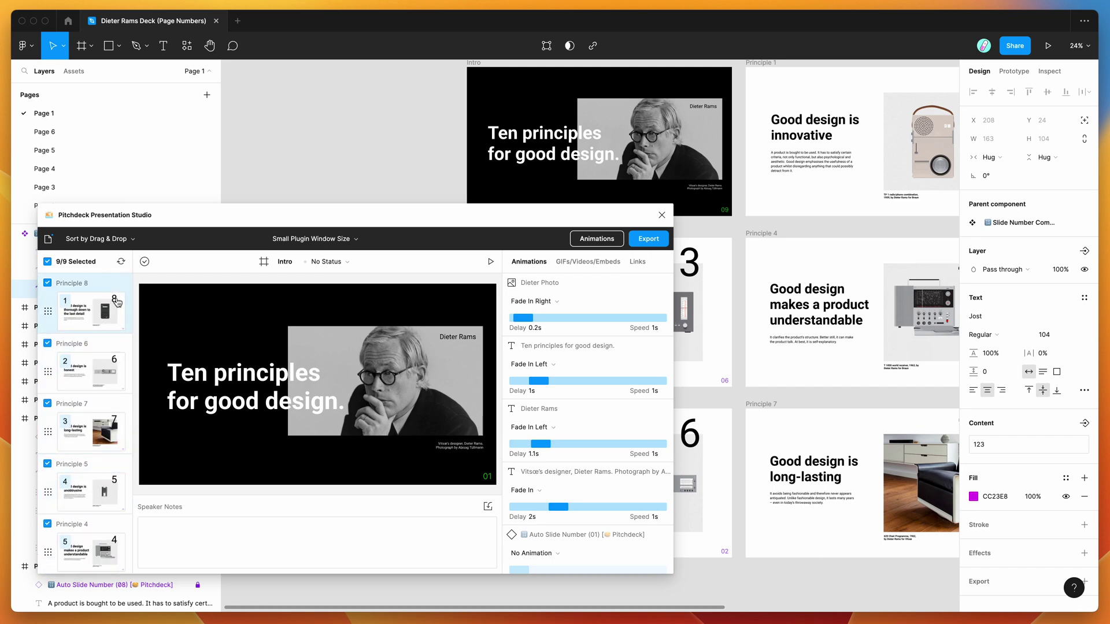
left_click_drag(208, 223, 205, 169)
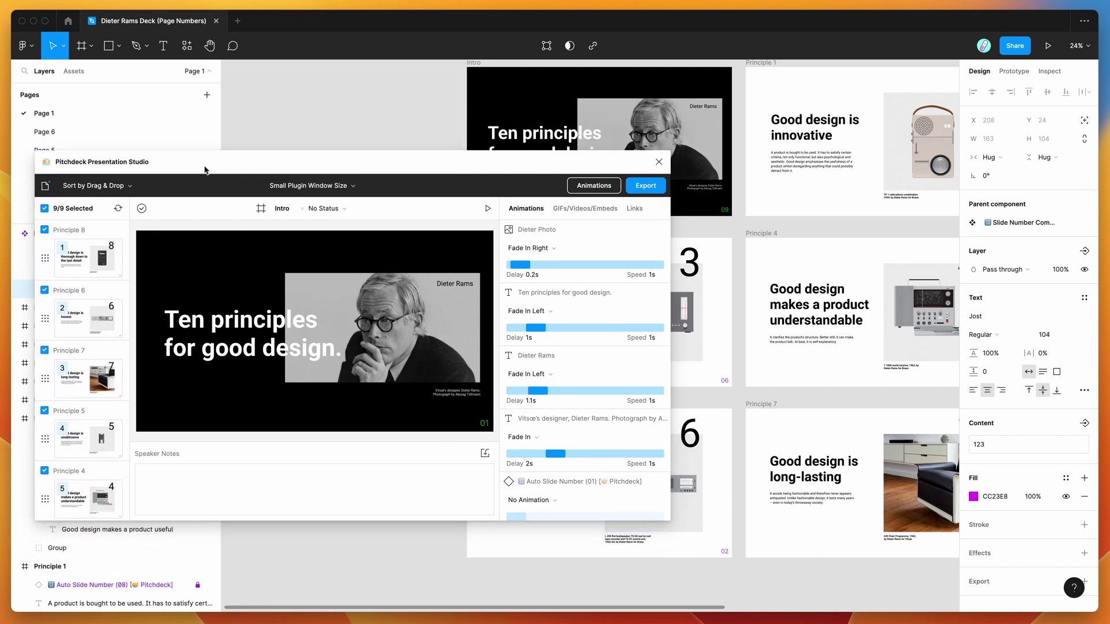
scroll(74, 373, "down", 4)
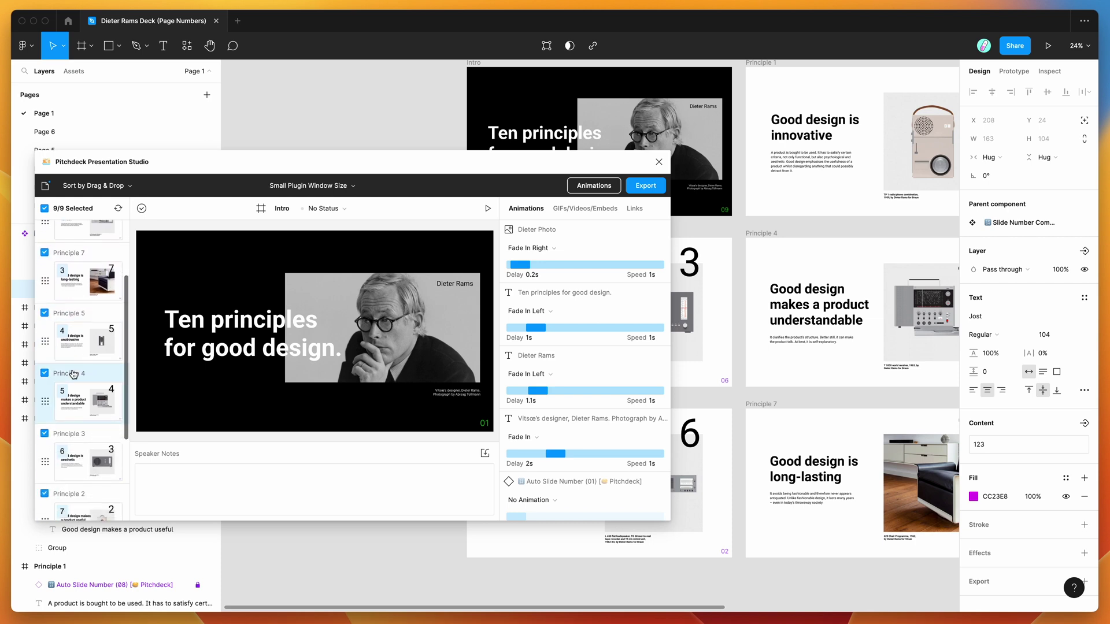
scroll(74, 358, "up", 4)
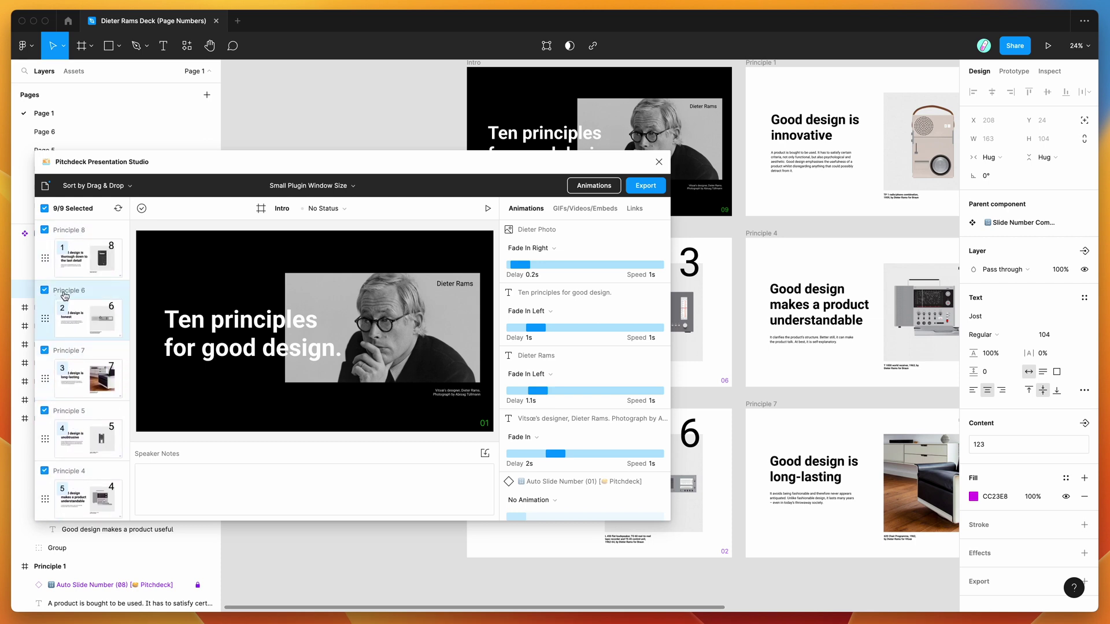
left_click(45, 291)
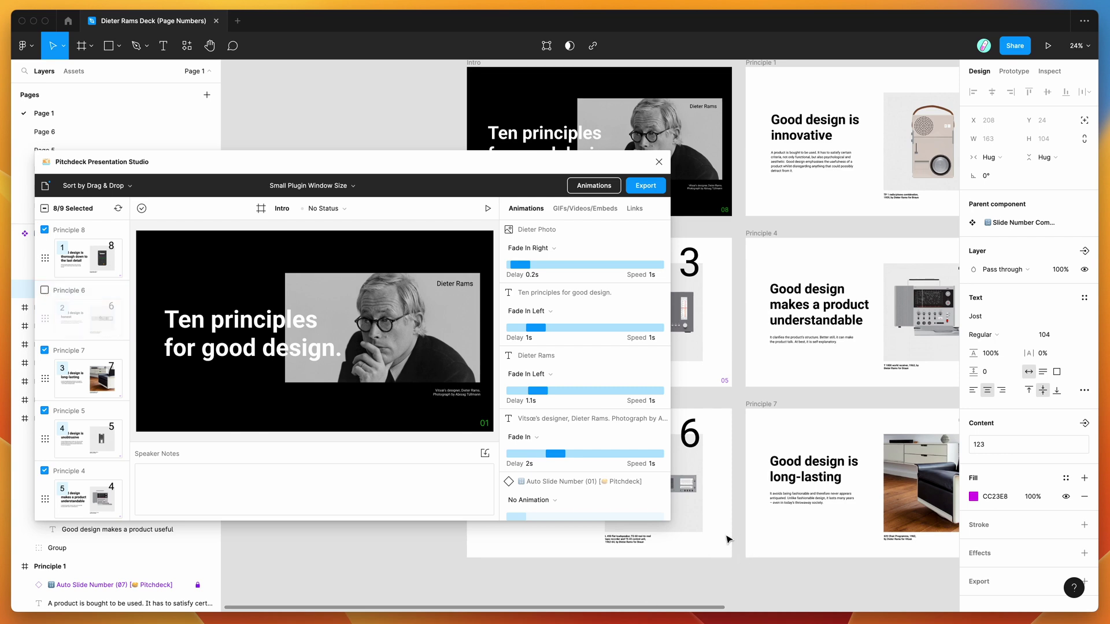
scroll(726, 539, "right", 5)
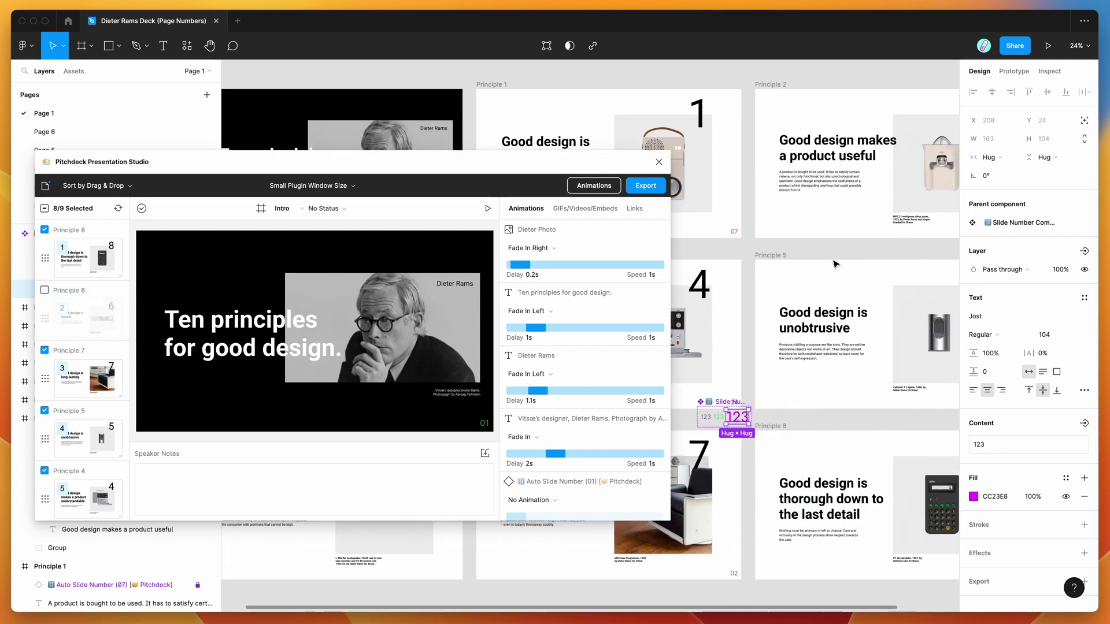
scroll(834, 264, "left", 6)
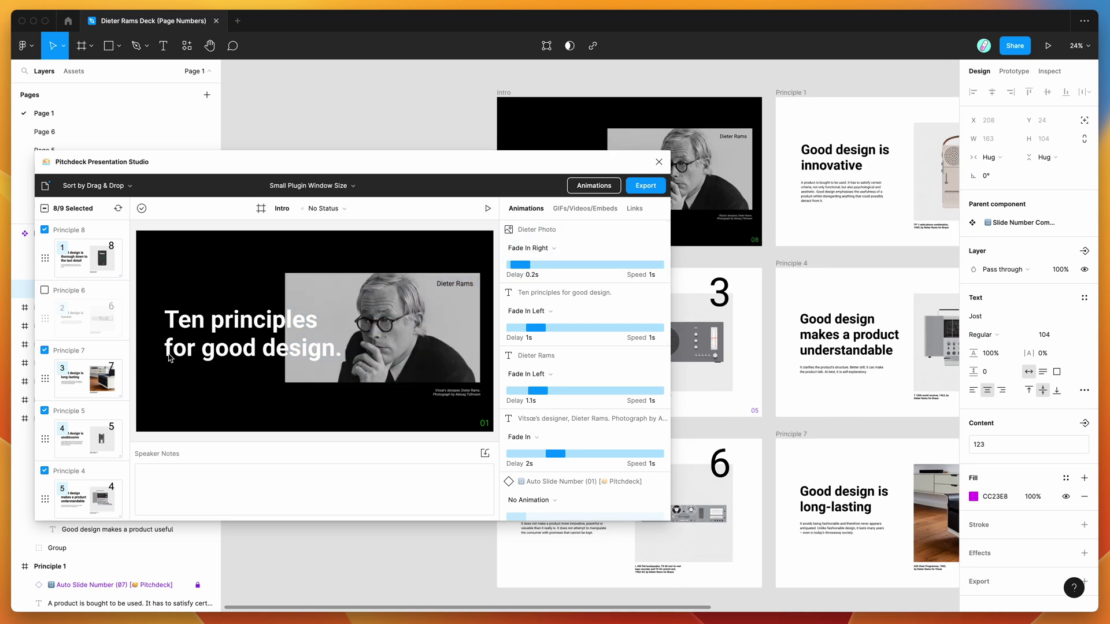
left_click(59, 353)
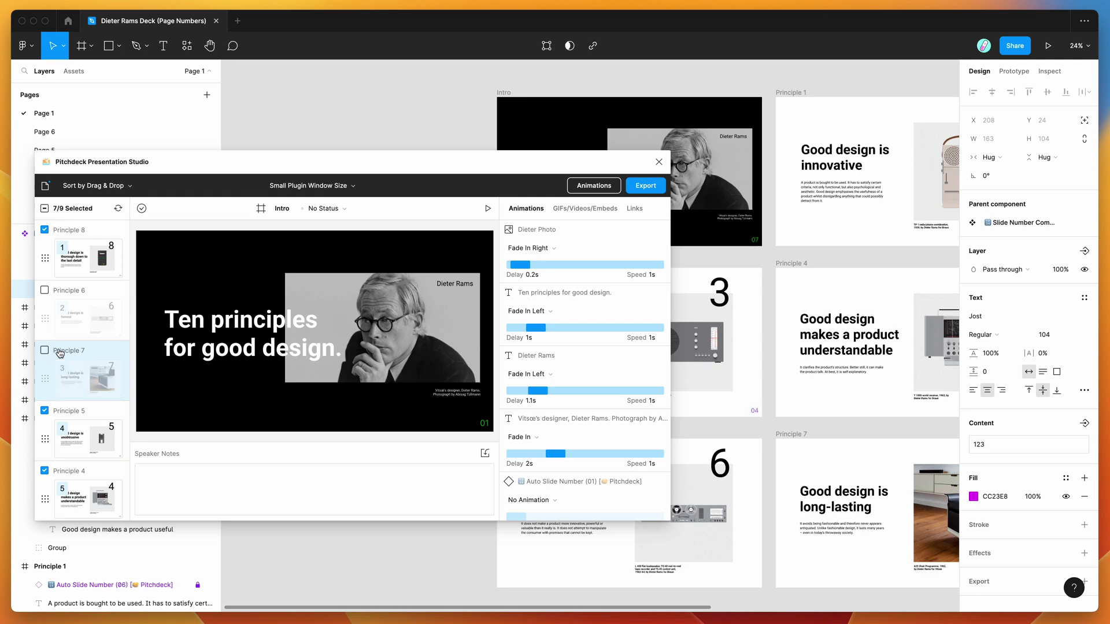
left_click(72, 413)
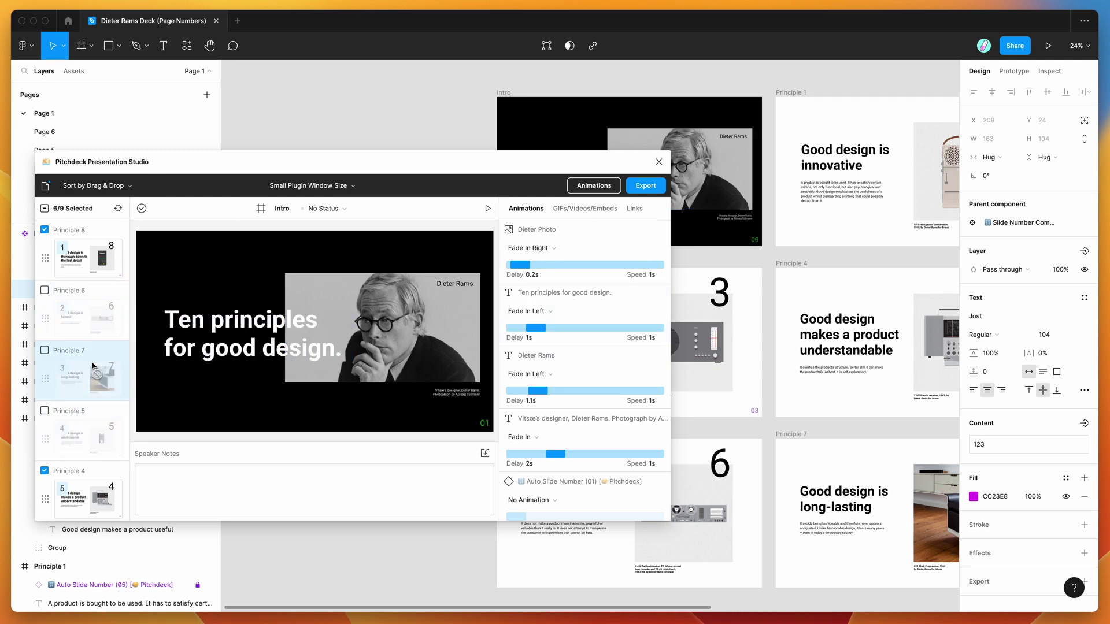
scroll(86, 364, "down", 3)
scroll(87, 356, "up", 1)
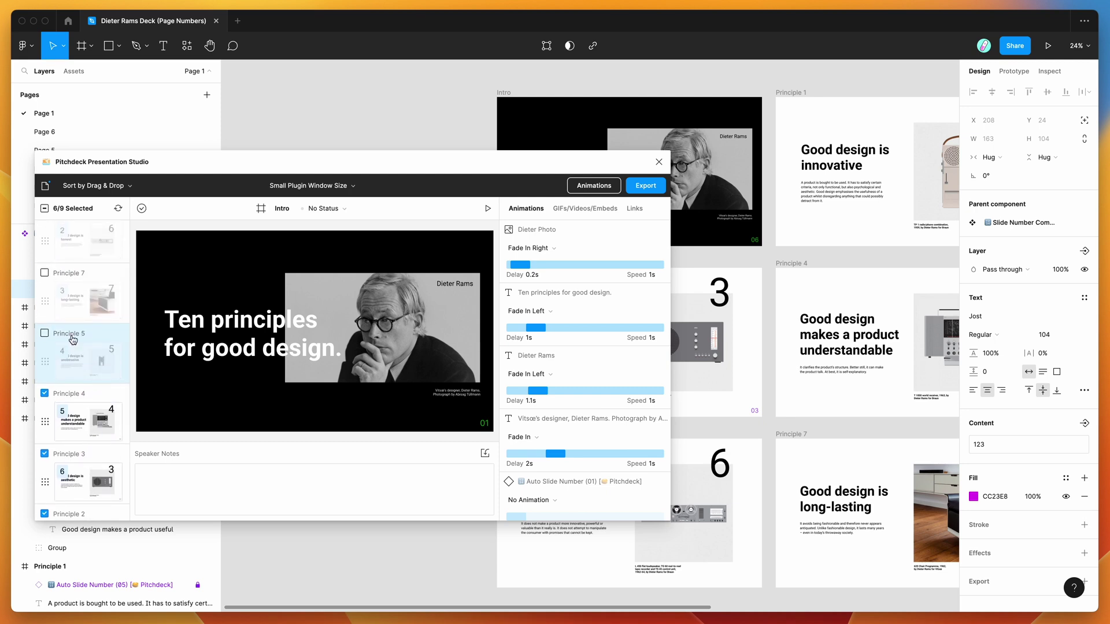
left_click(74, 343)
scroll(70, 317, "up", 1)
left_click(69, 316)
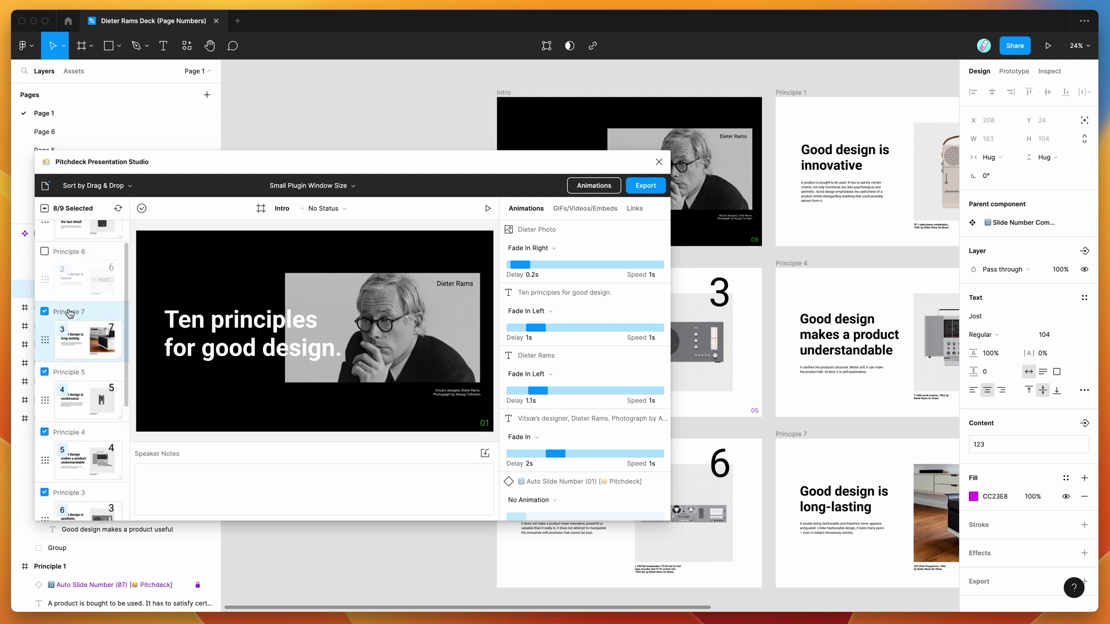
left_click(70, 256)
scroll(70, 257, "up", 1)
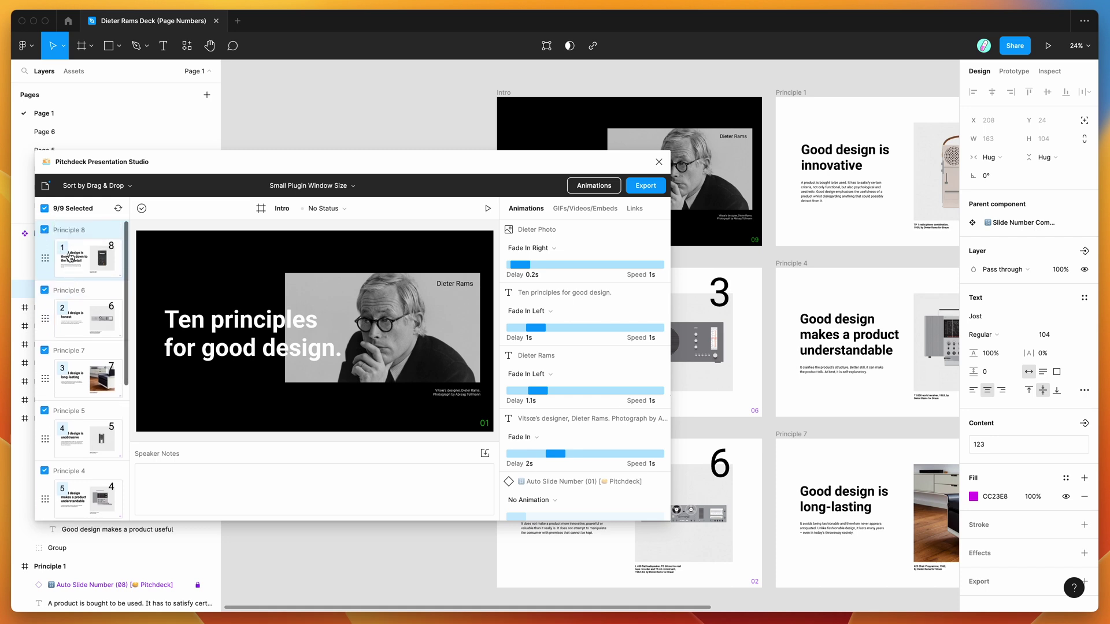
Step: Apply Sort from Top to Bottom so Intro is 01 again, followed by Principles 1–4
left_click(133, 193)
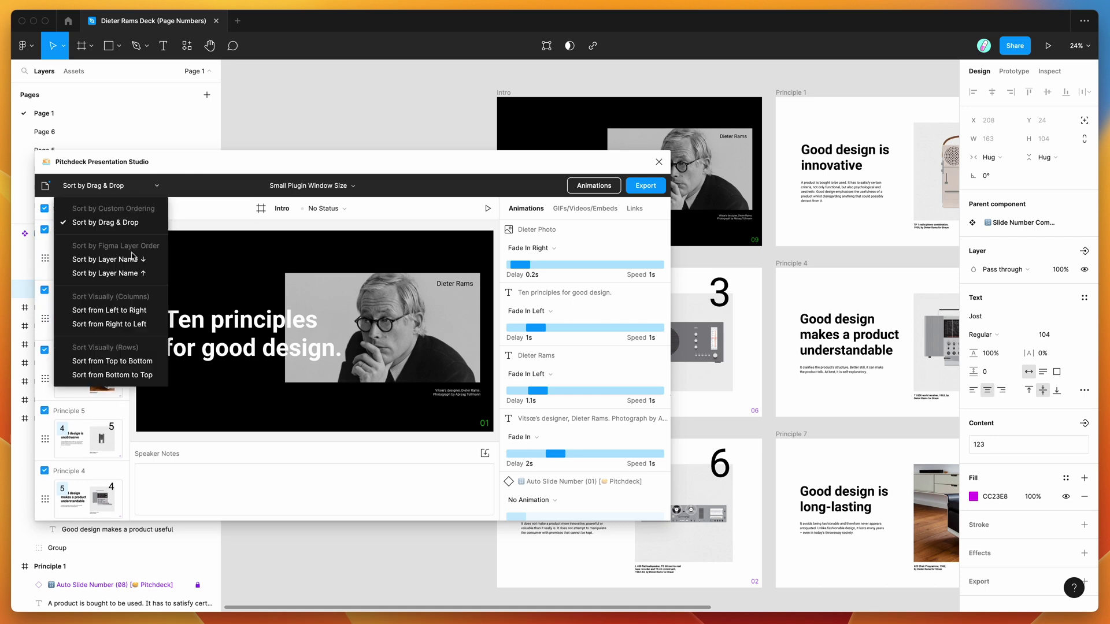
left_click(120, 362)
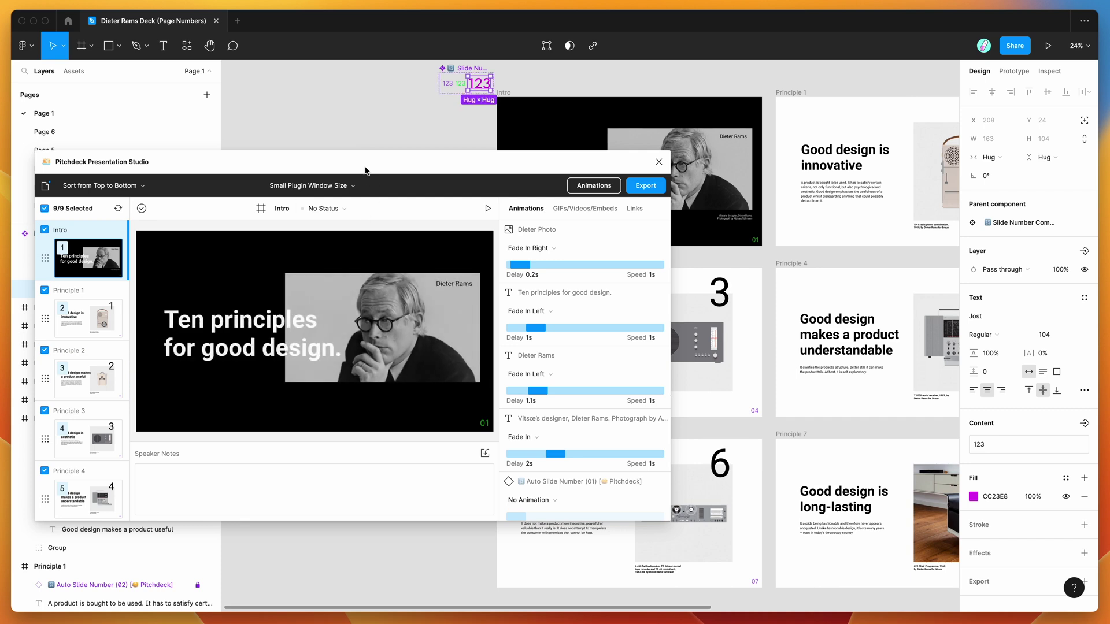
left_click_drag(174, 162, 199, 191)
scroll(863, 236, "right", 10)
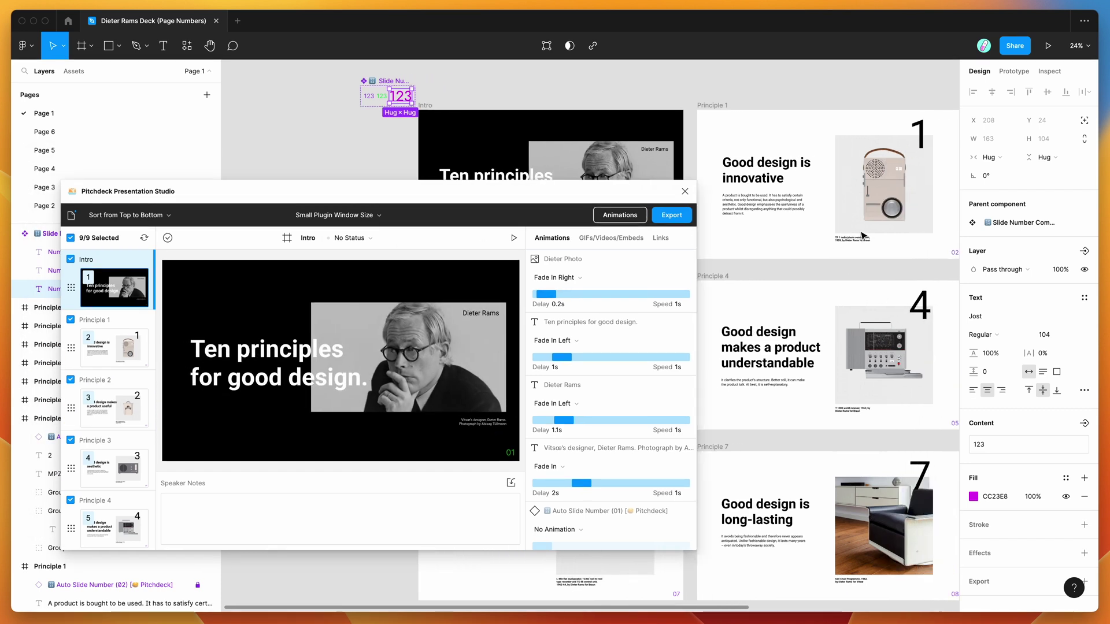
scroll(863, 236, "right", 5)
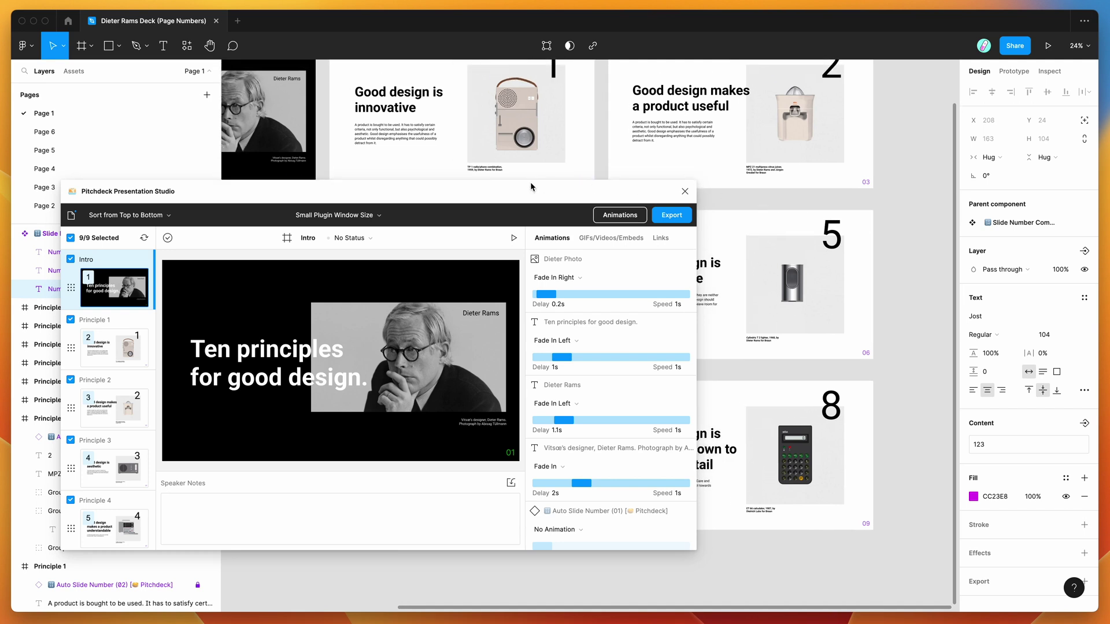
left_click_drag(531, 186, 593, 183)
left_click_drag(465, 195, 412, 216)
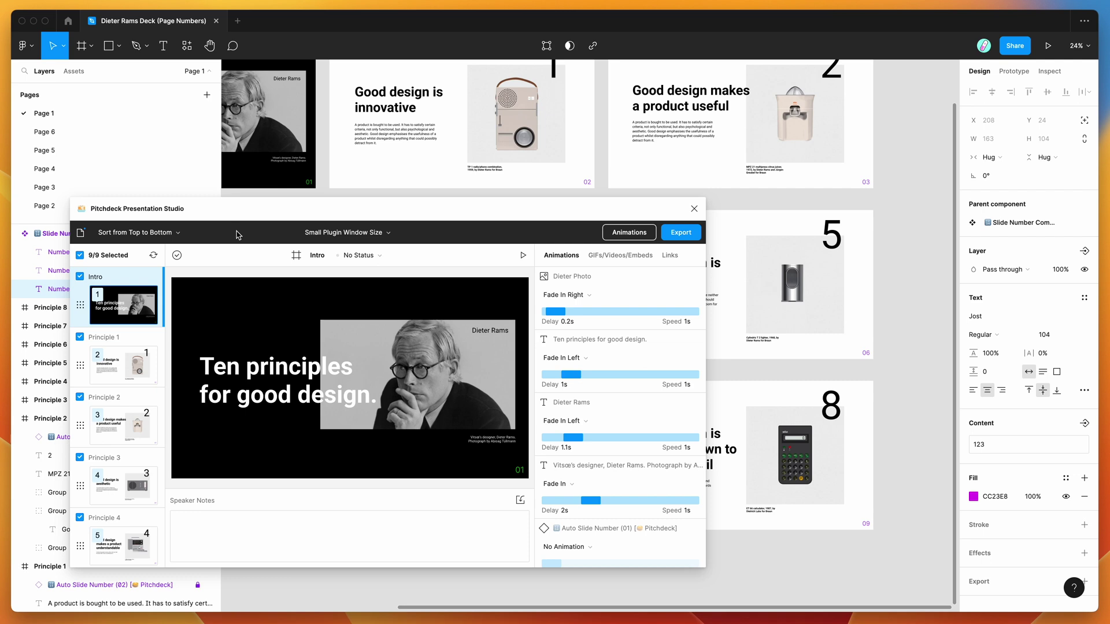
left_click_drag(249, 215, 248, 225)
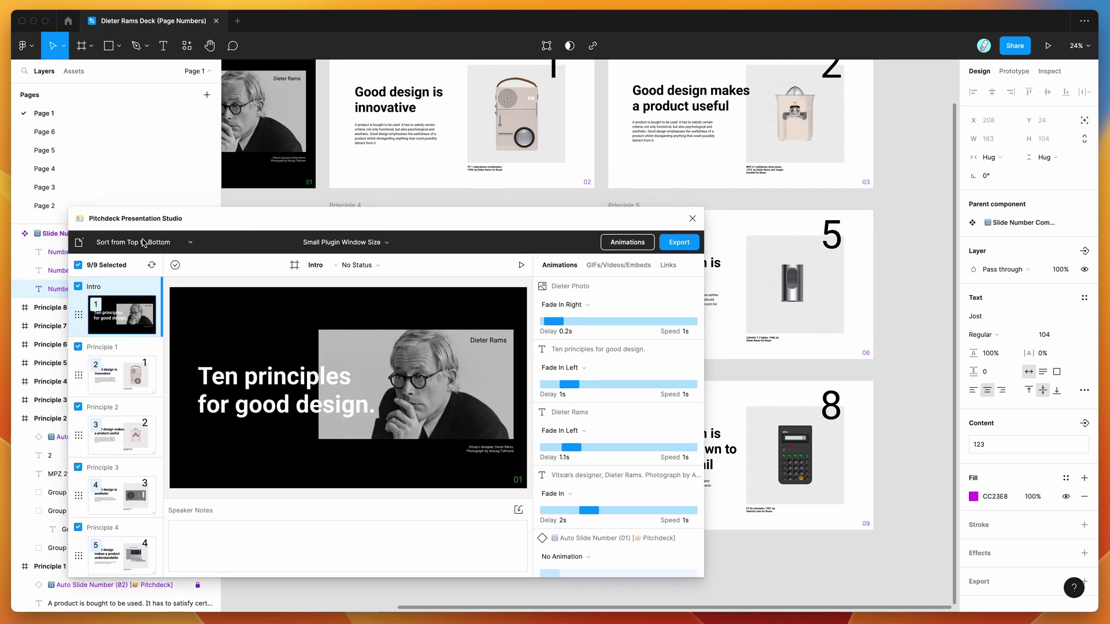
Step: Toggle Enable Auto Slide Numbers off and on, keeping bottom-right placement with leading zeros
left_click(78, 246)
left_click_drag(162, 222, 504, 248)
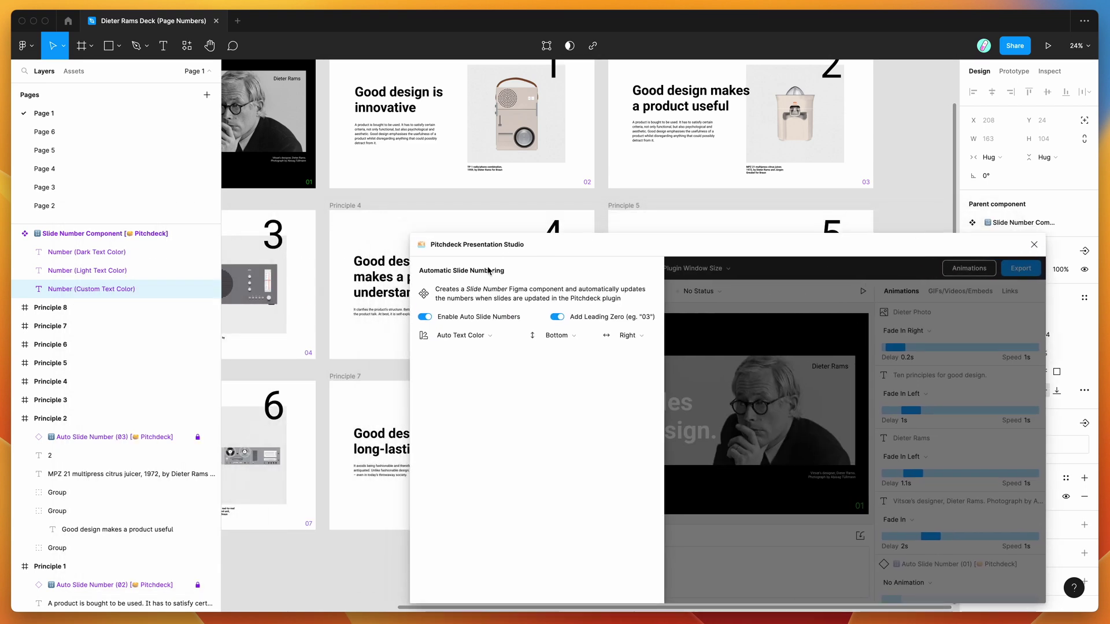
left_click(476, 318)
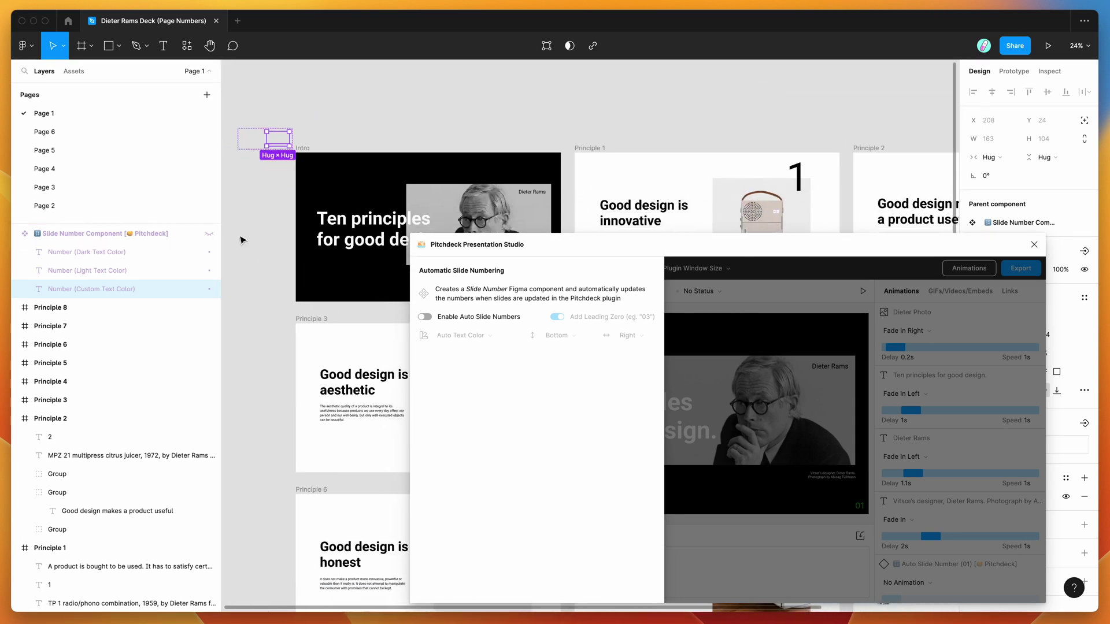
left_click_drag(549, 248, 484, 250)
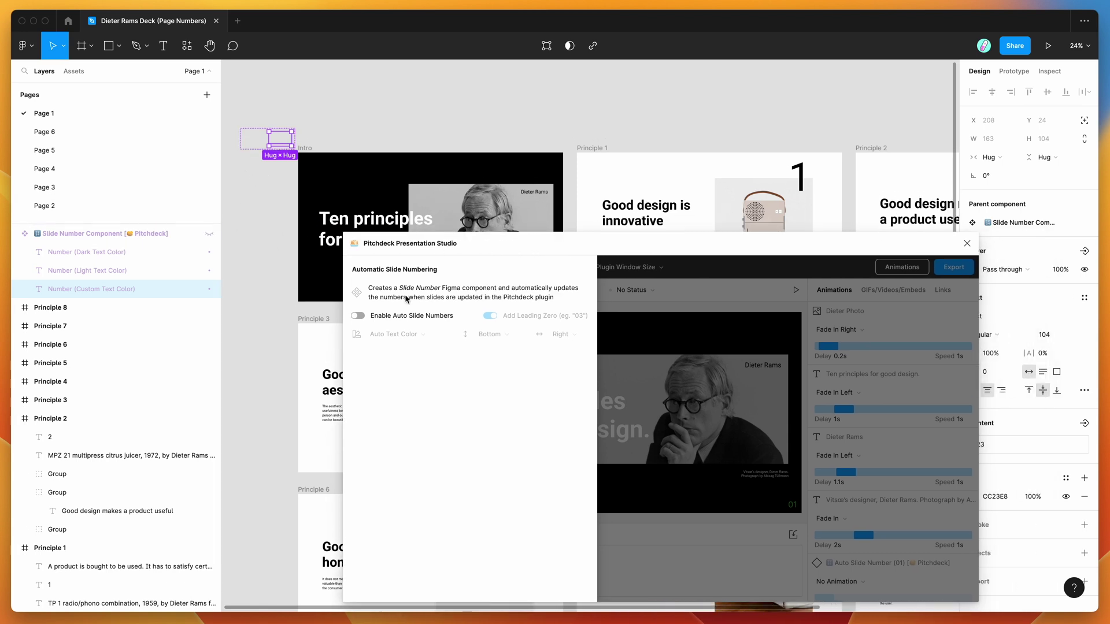
left_click(399, 322)
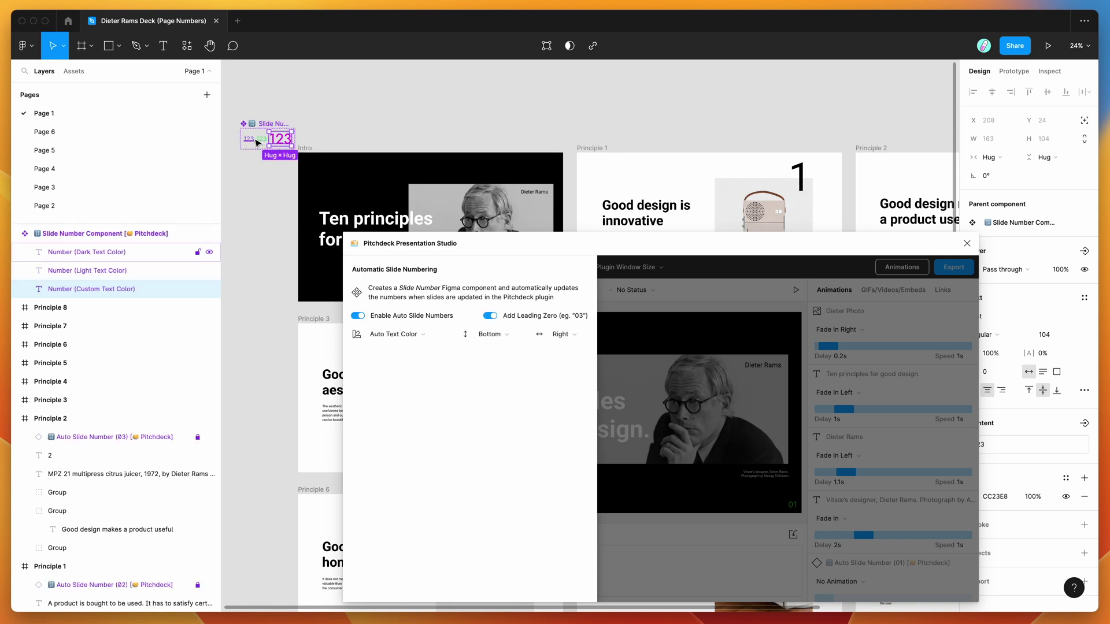
scroll(261, 173, "down", 3)
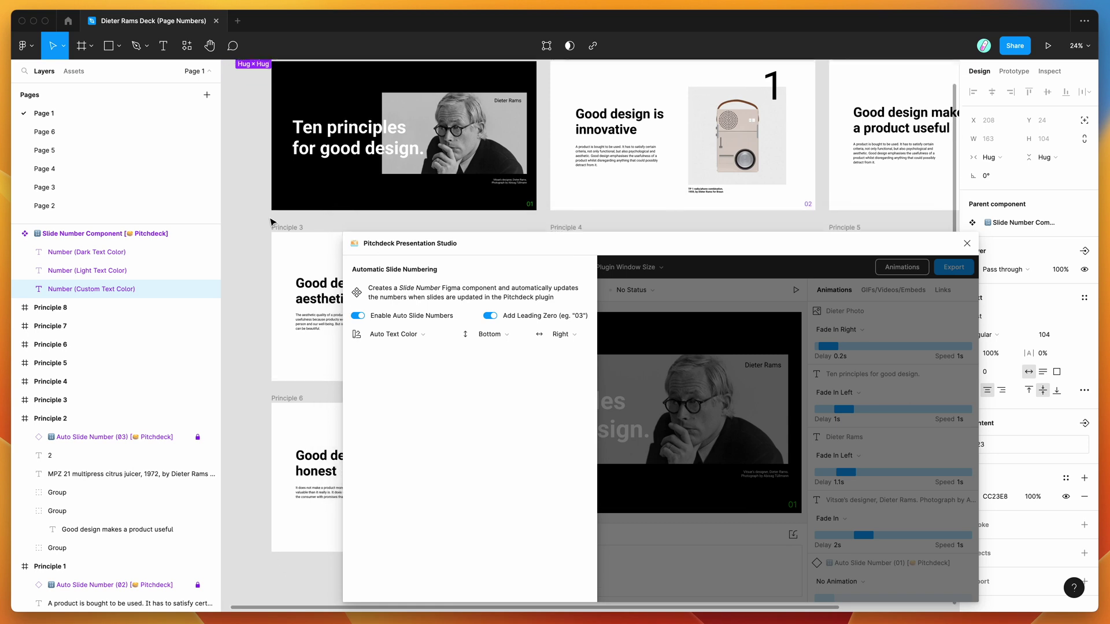
scroll(271, 222, "up", 3)
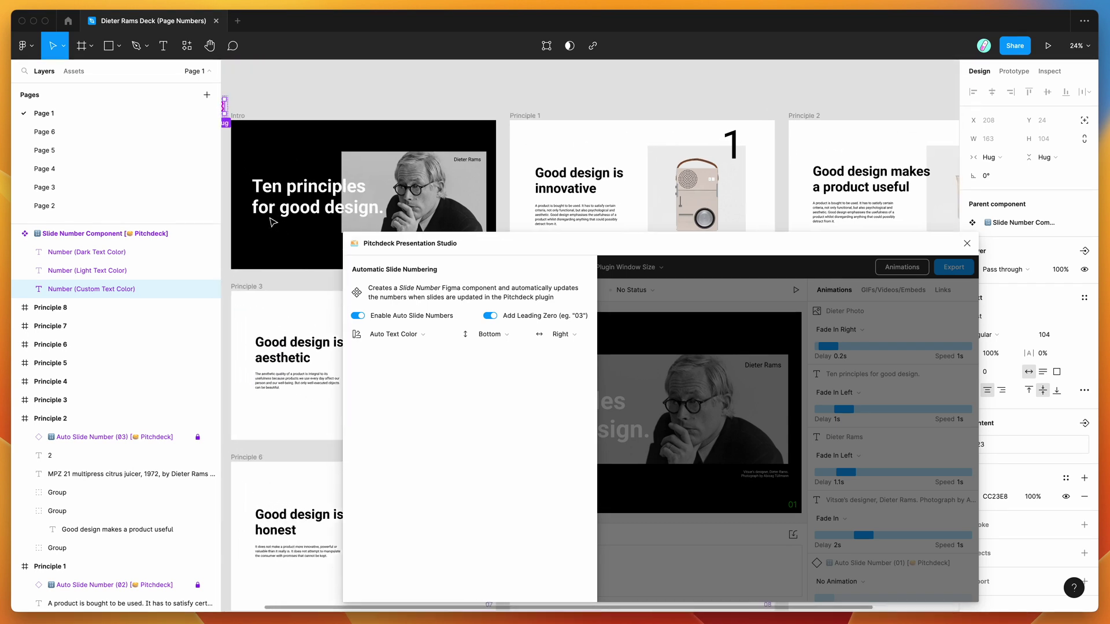
left_click(393, 318)
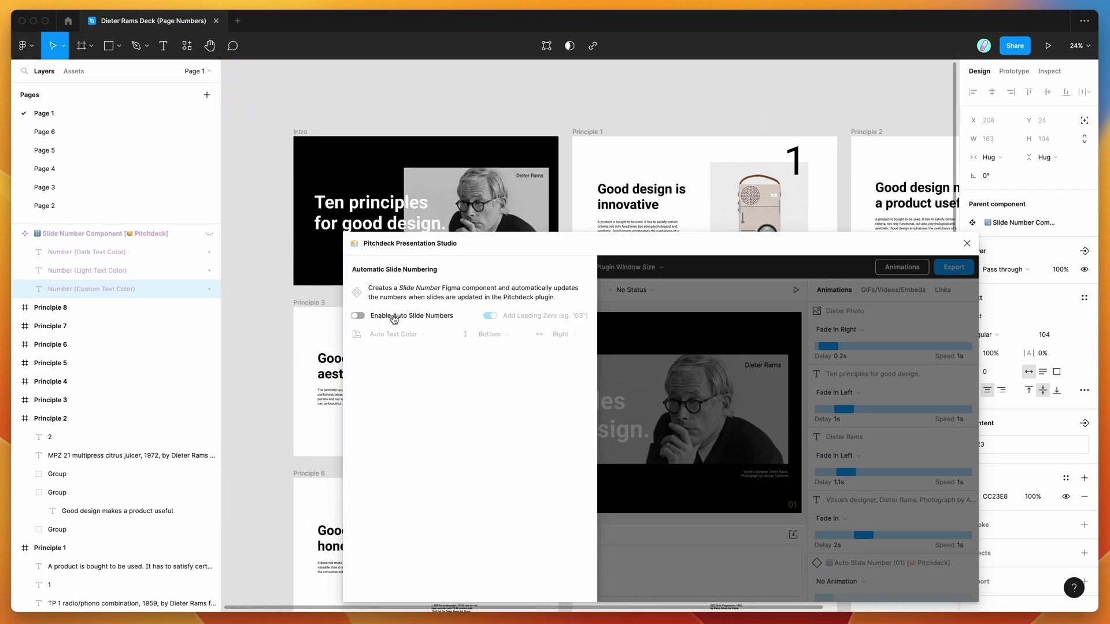
left_click(389, 319)
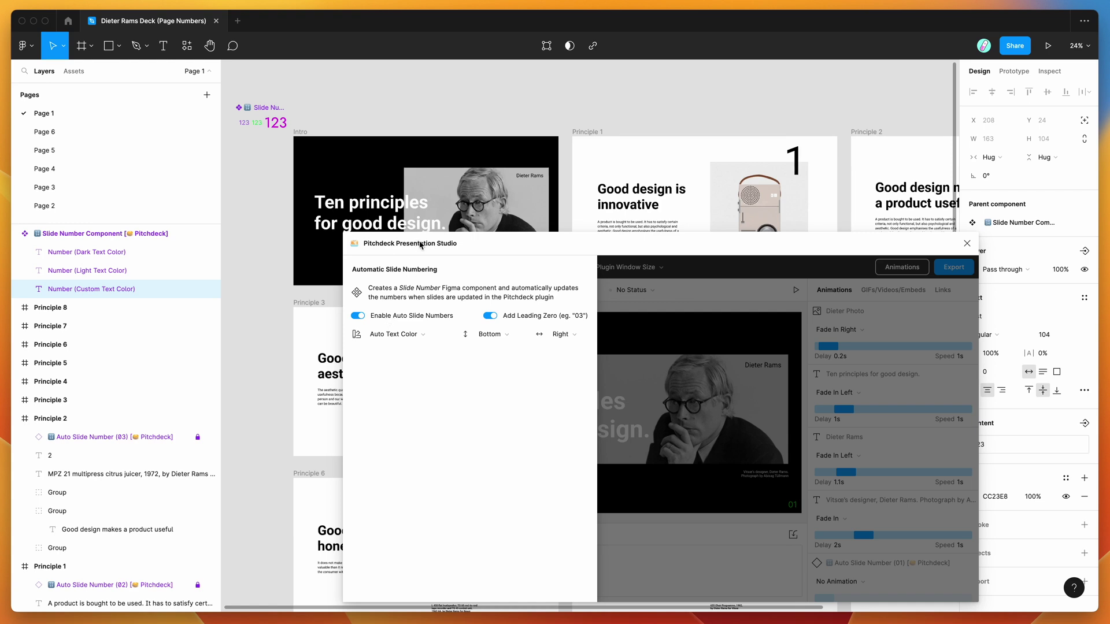
left_click_drag(421, 245, 341, 217)
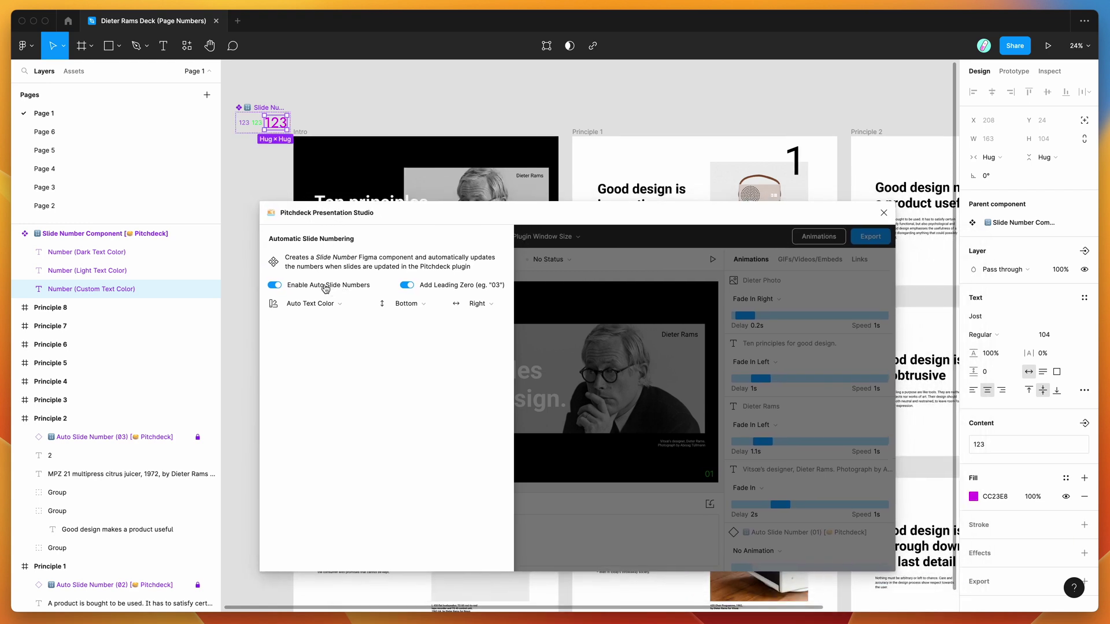
Step: Delete the Slide Number Component and re-enable auto slide numbers to regenerate it
left_click(325, 289)
left_click(154, 235)
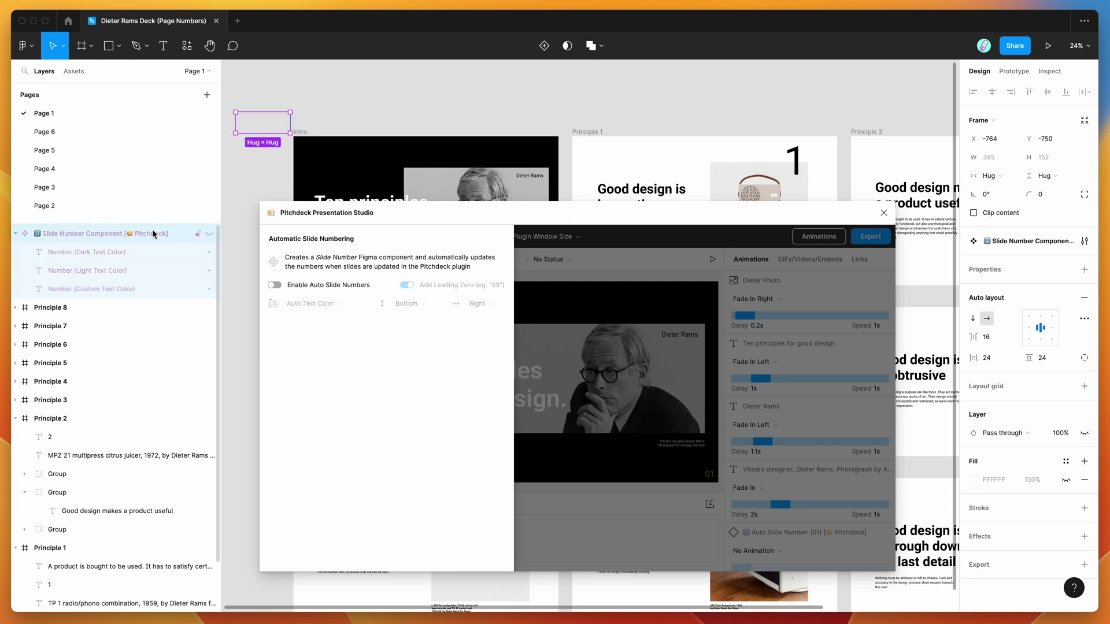
key("Delete")
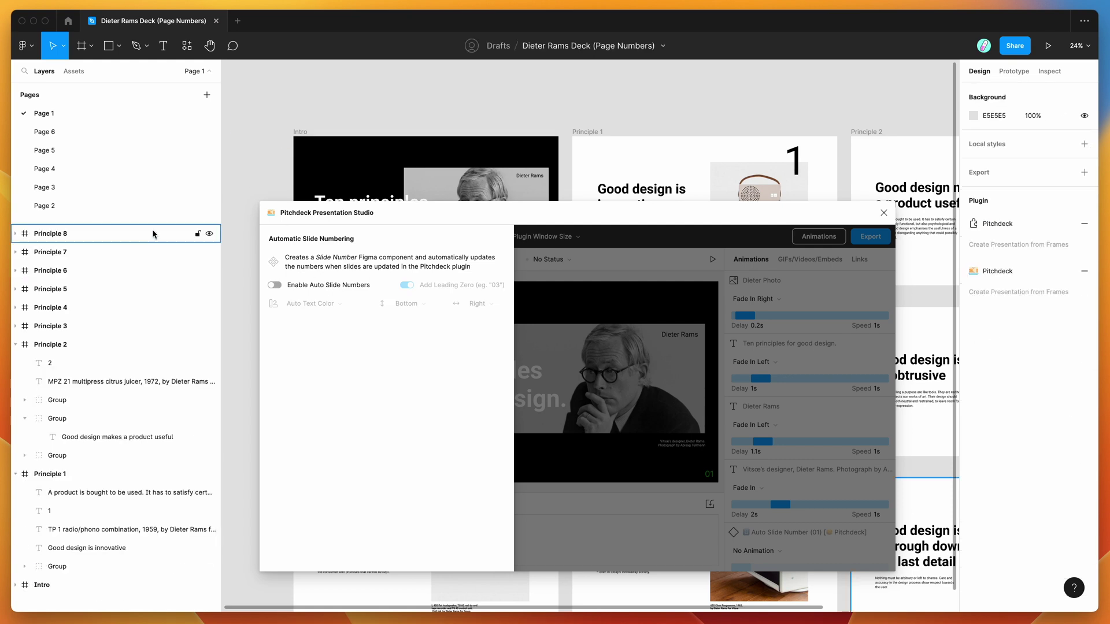
left_click(315, 286)
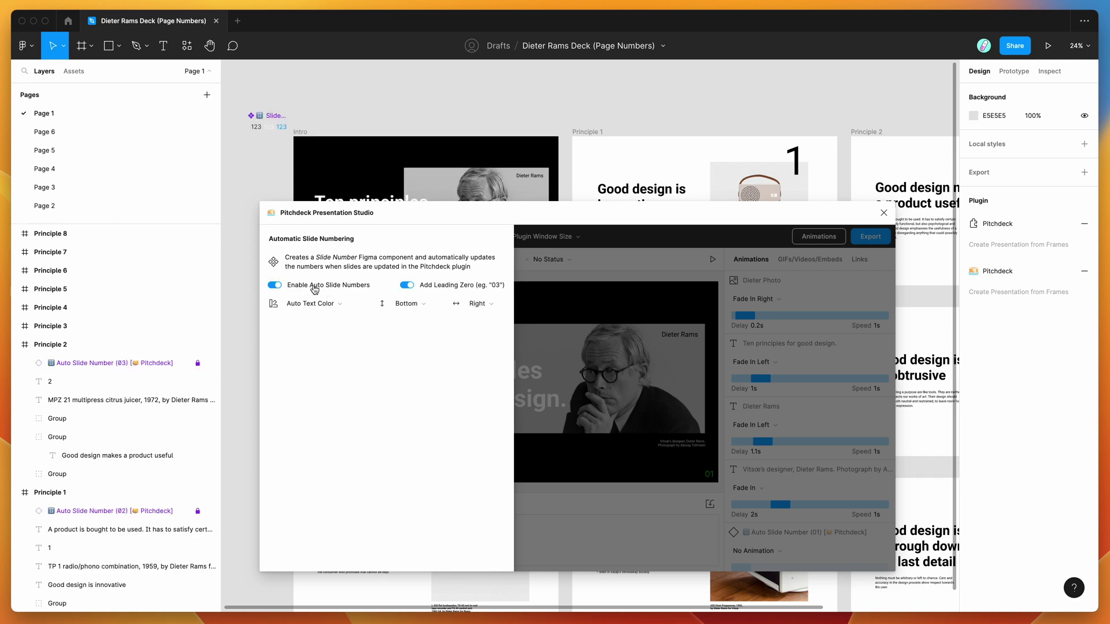
Step: Select the regenerated Slide Number component and check Intro and Principle 1 read 01 and 02
left_click(274, 123)
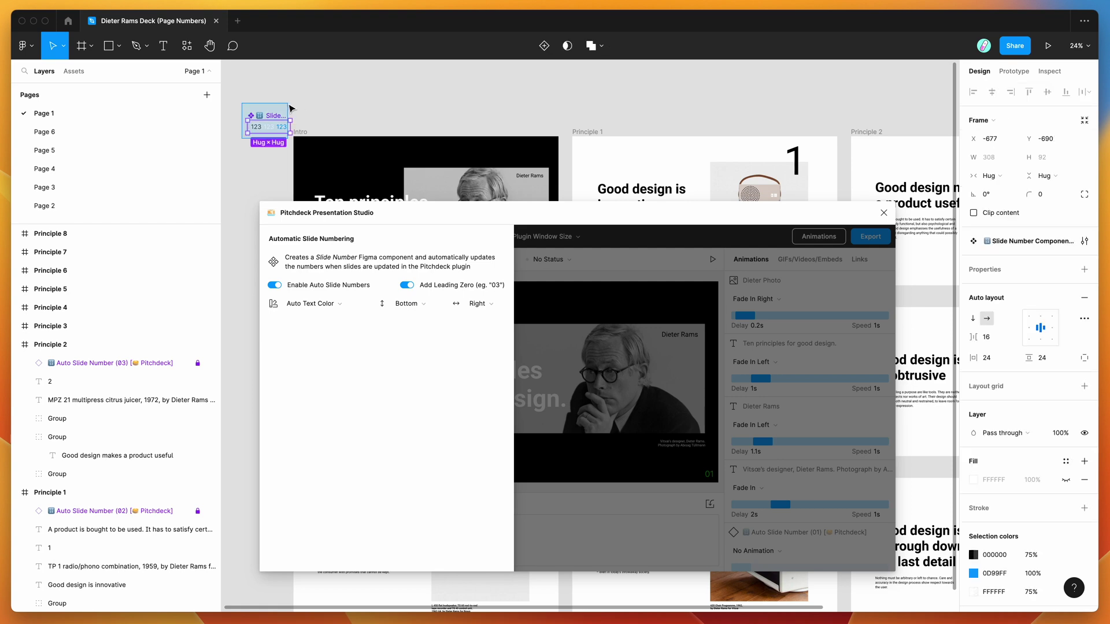
left_click(308, 111)
scroll(309, 111, "up", 3)
scroll(308, 111, "left", 2)
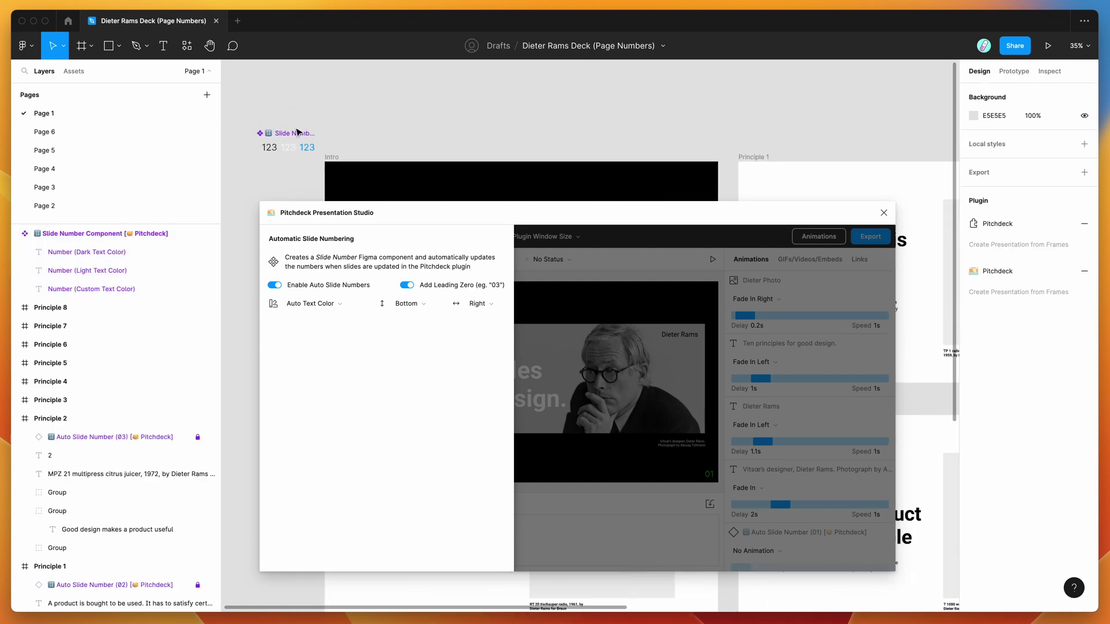
left_click(288, 155)
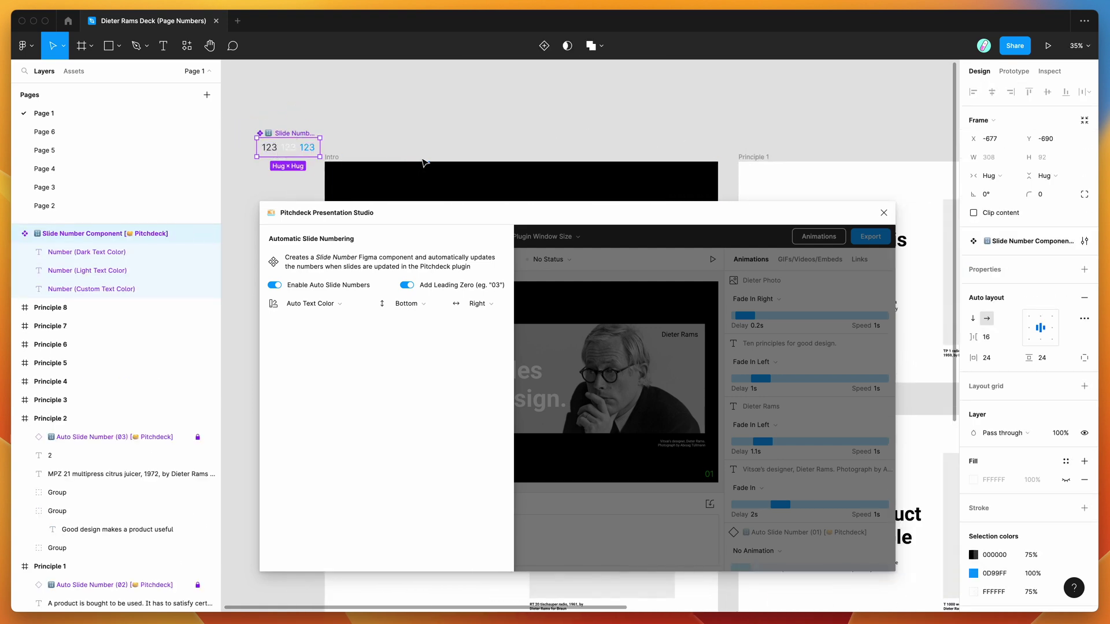
scroll(425, 162, "down", 3)
scroll(425, 162, "down", 3)
scroll(425, 162, "down", 1)
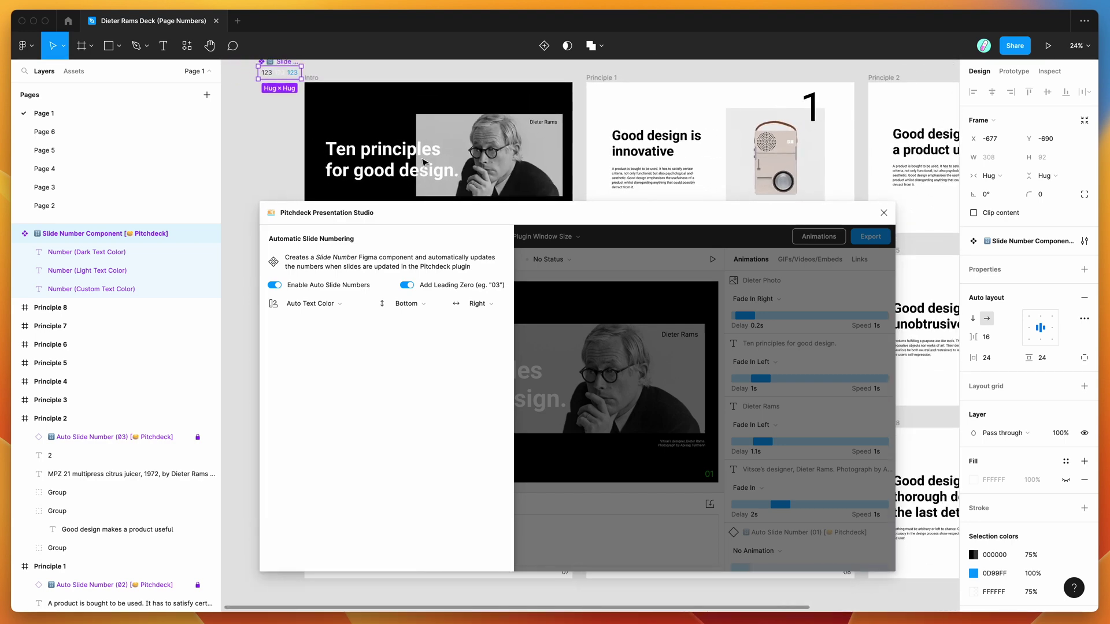
scroll(425, 163, "right", 2)
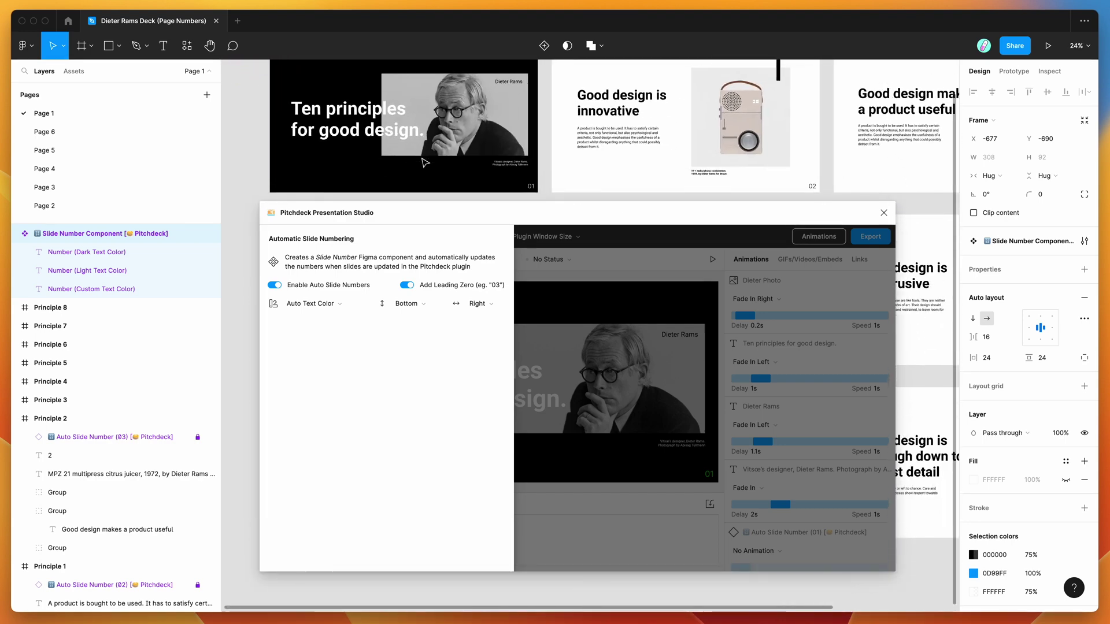
Step: Close the numbering settings and set the export format to PDF Deck (.pdf file)
left_click(639, 280)
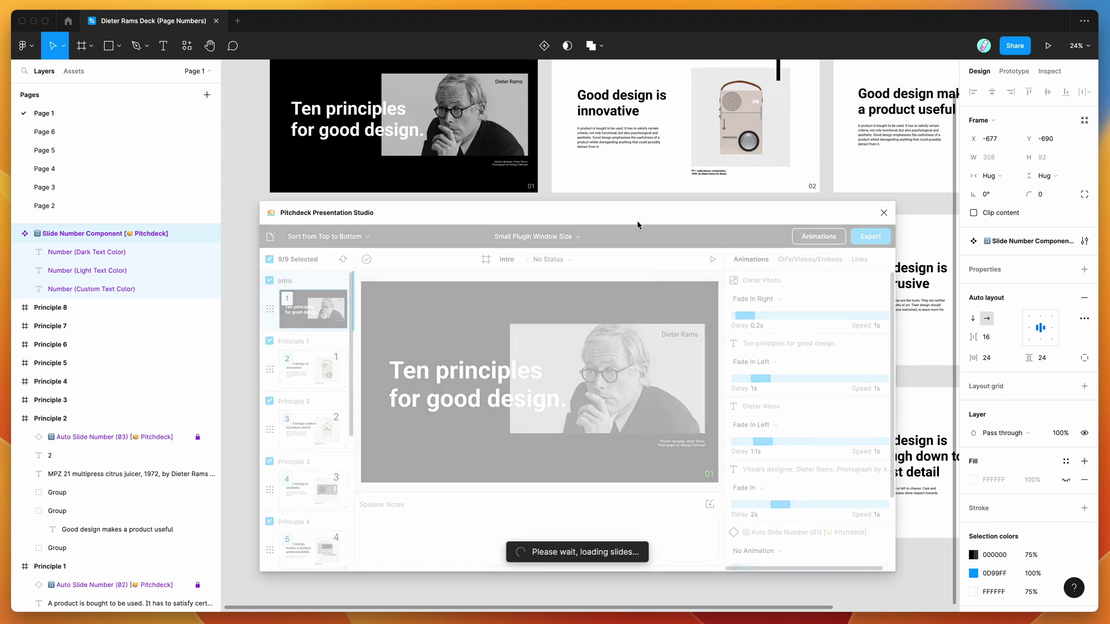
left_click_drag(584, 218, 449, 233)
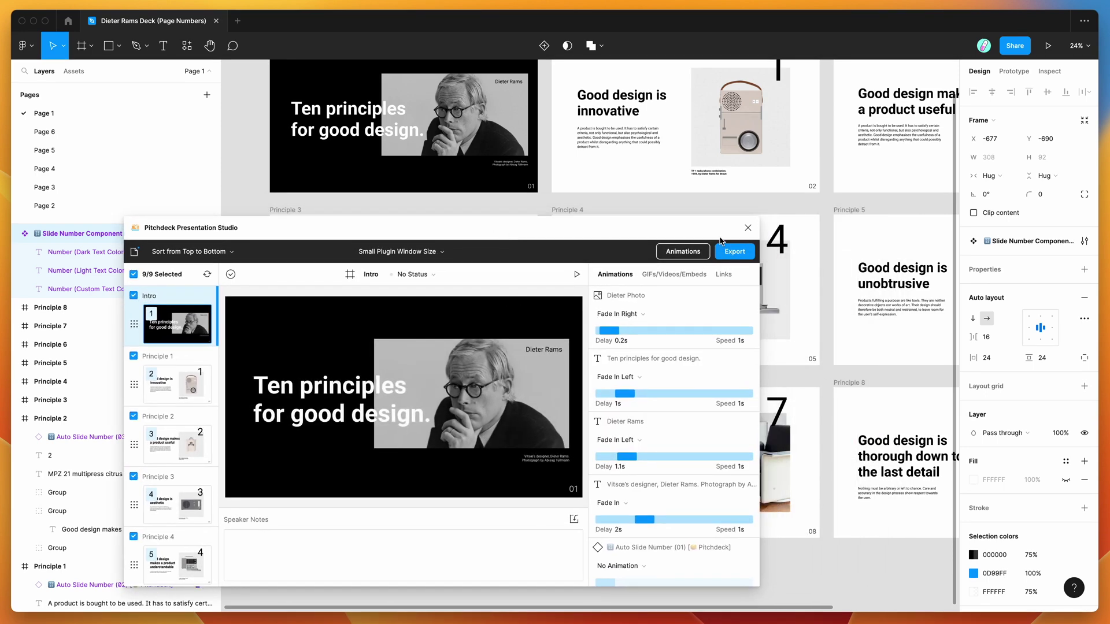
left_click(735, 253)
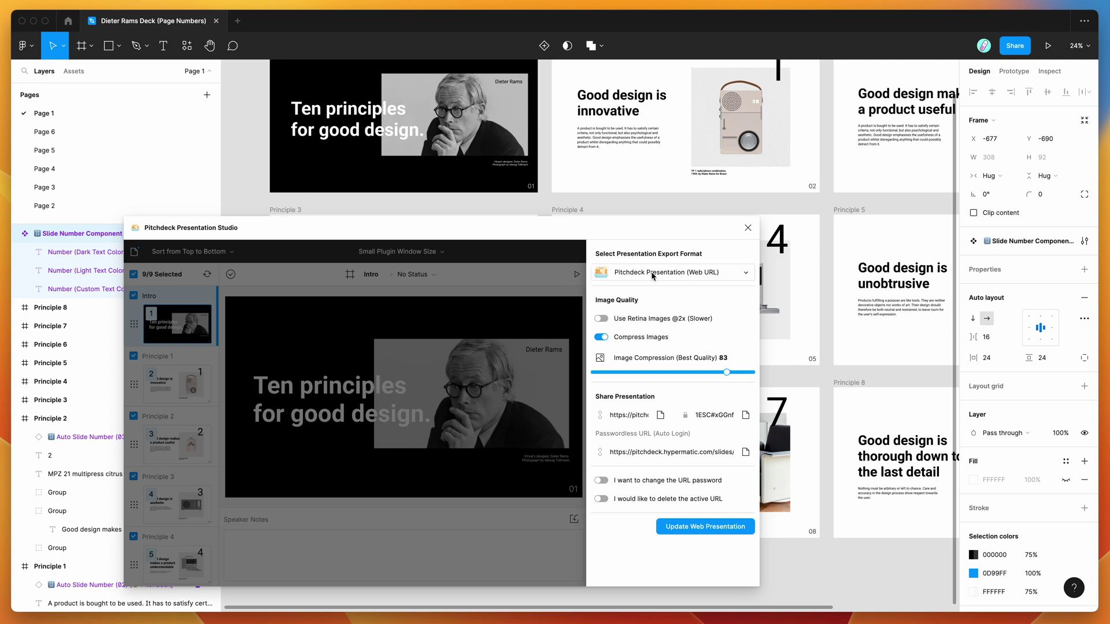
left_click(661, 273)
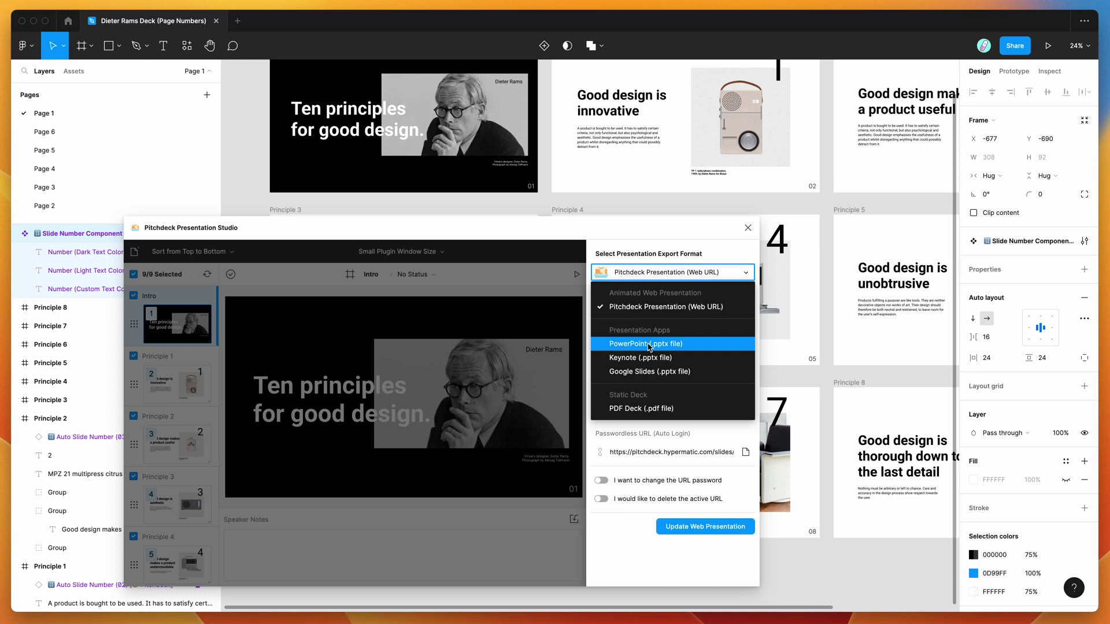
left_click(648, 344)
left_click(662, 273)
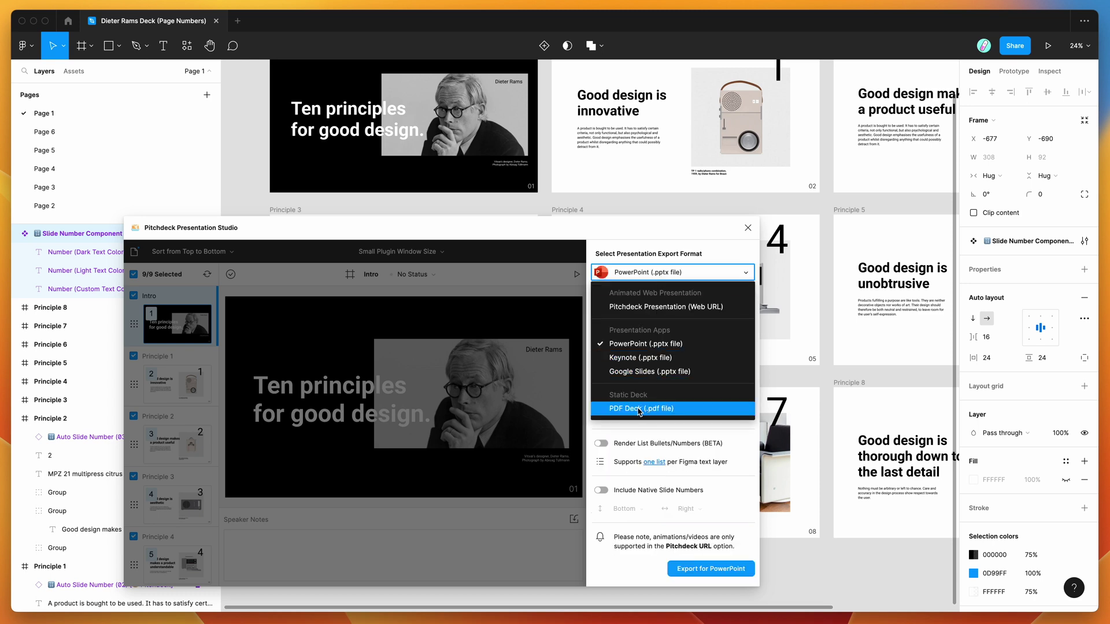
left_click(637, 409)
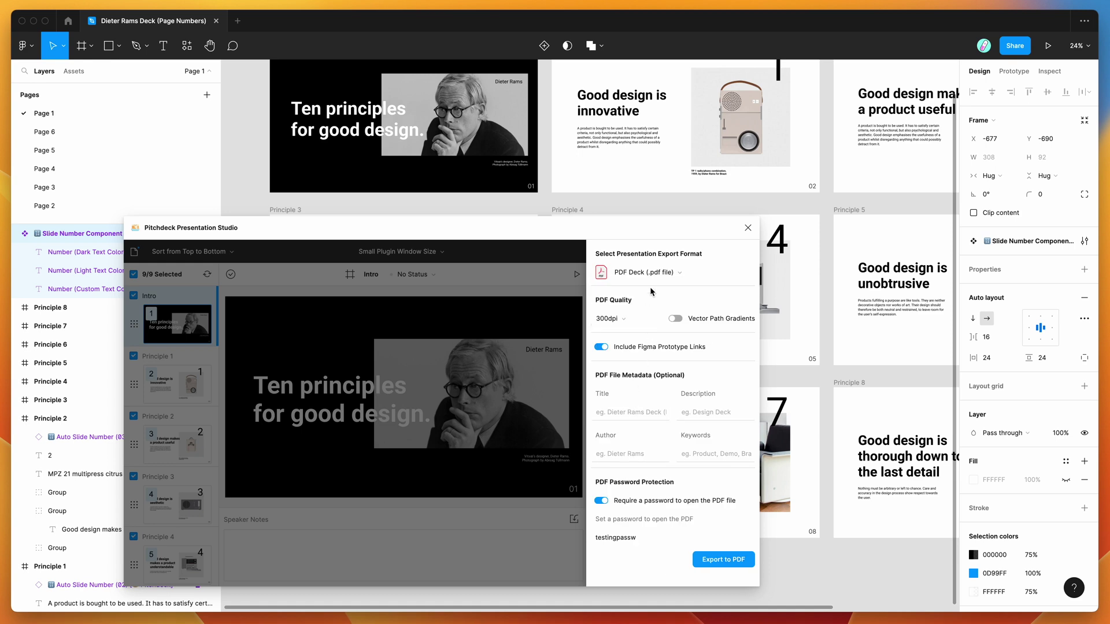
Step: Export without password protection and save to the Desktop as Dieter Rams Deck (Page Numbers)
left_click(692, 508)
left_click(705, 541)
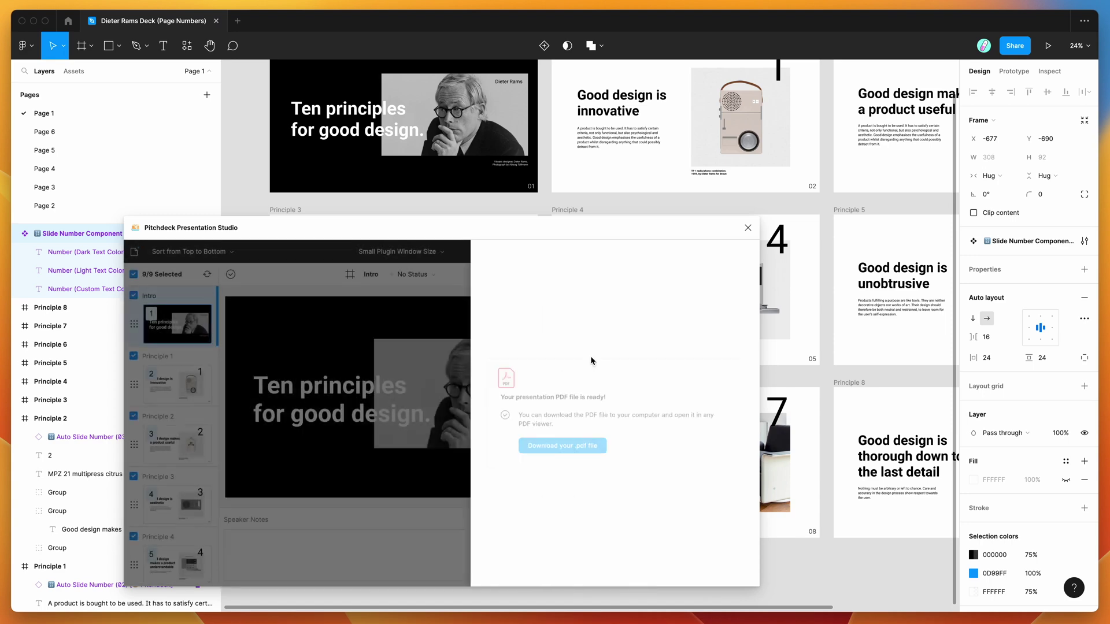
left_click(579, 446)
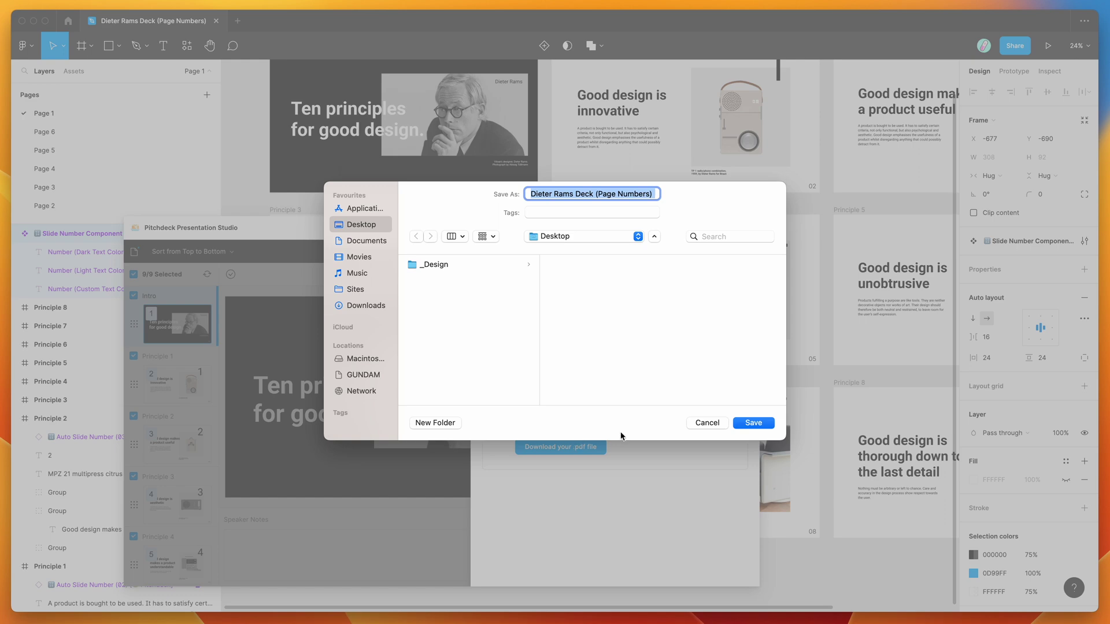
left_click(747, 424)
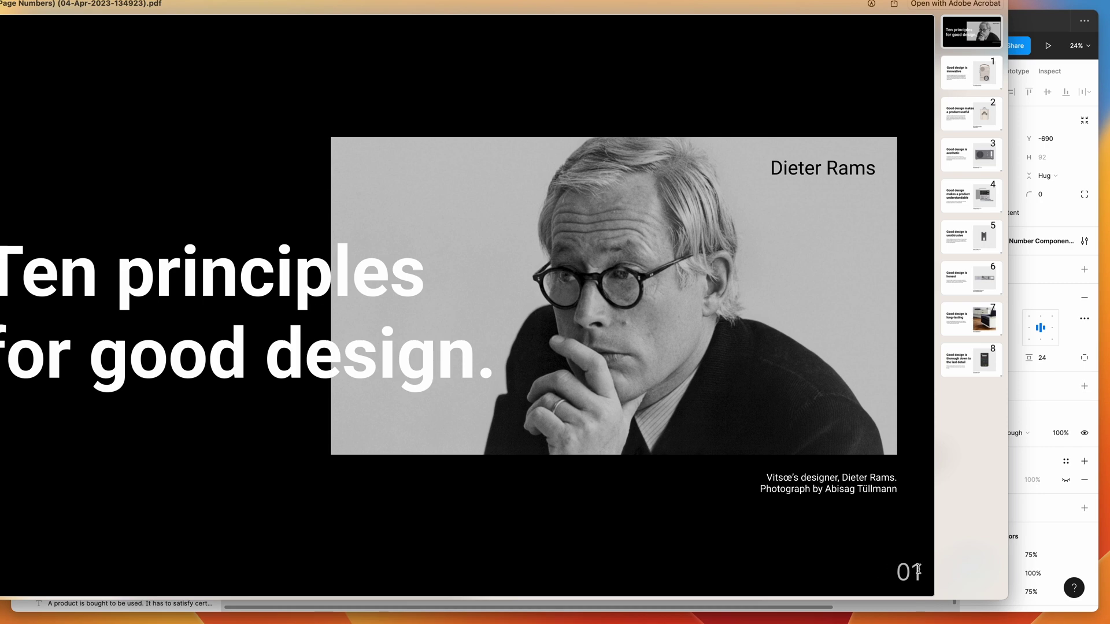
Step: Scroll through the exported PDF checking slide numbers 01–08, then close the preview
scroll(808, 511, "down", 15)
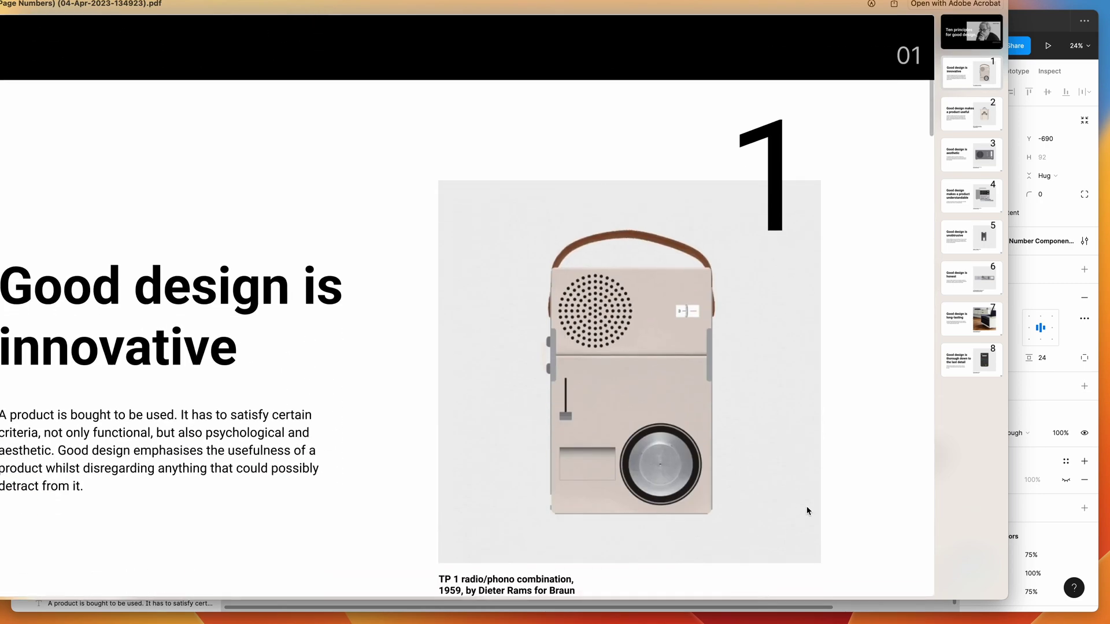
scroll(807, 511, "down", 20)
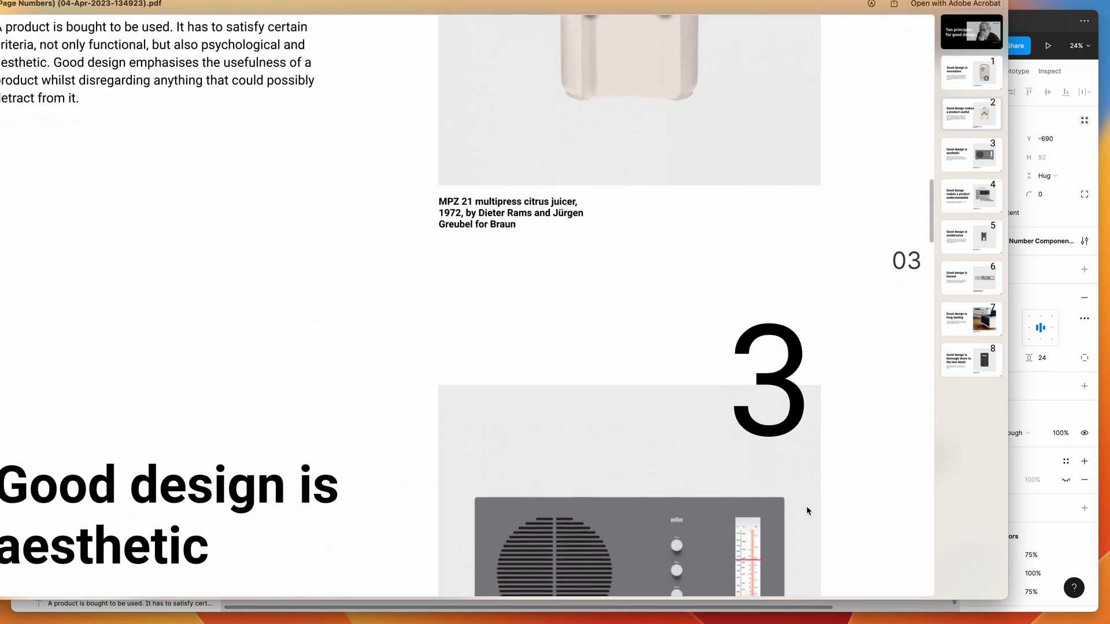
scroll(808, 511, "down", 20)
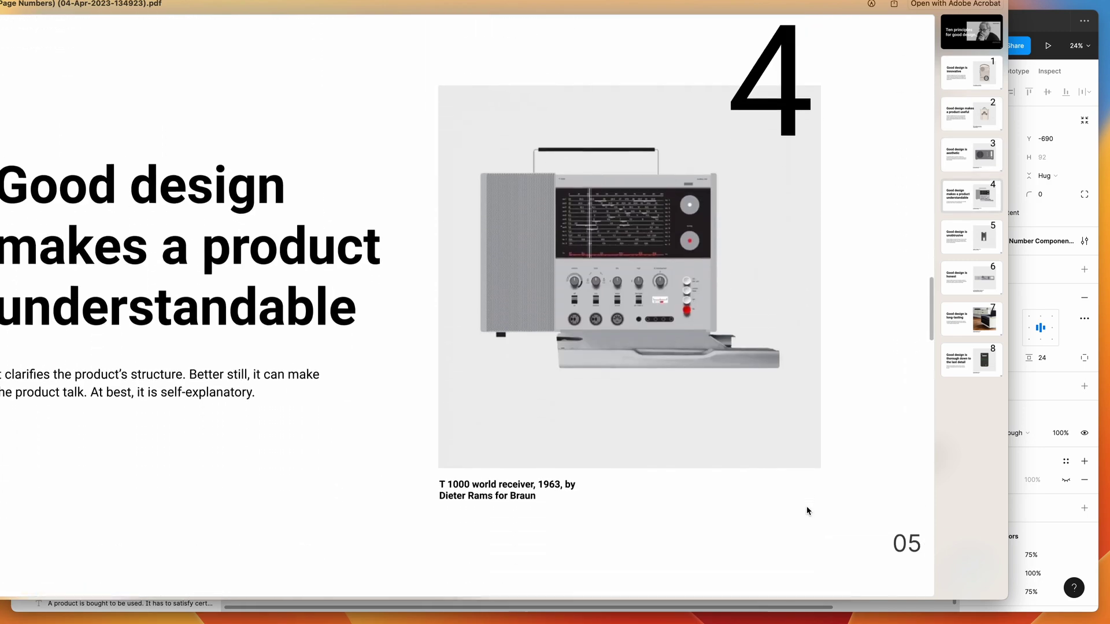
scroll(807, 511, "down", 20)
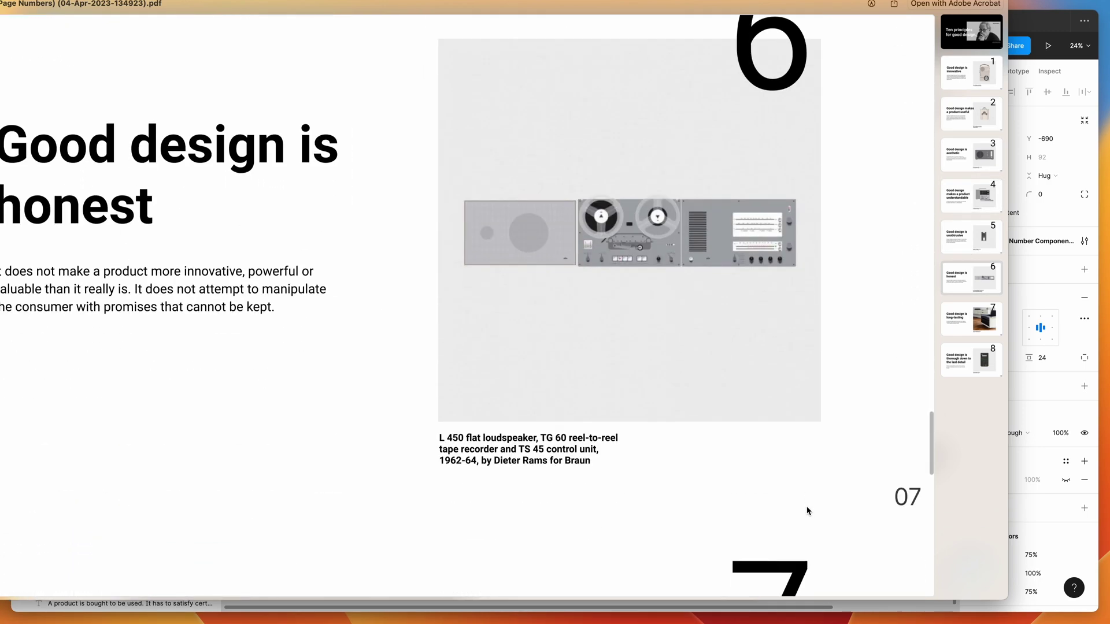
scroll(808, 511, "down", 10)
scroll(807, 511, "up", 20)
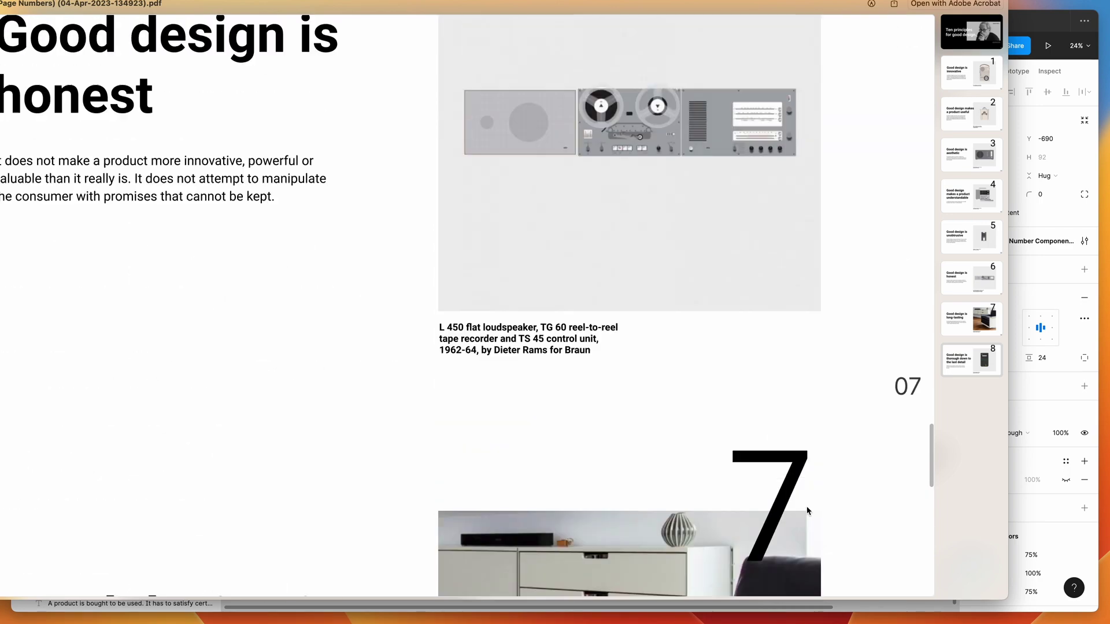
scroll(808, 511, "up", 20)
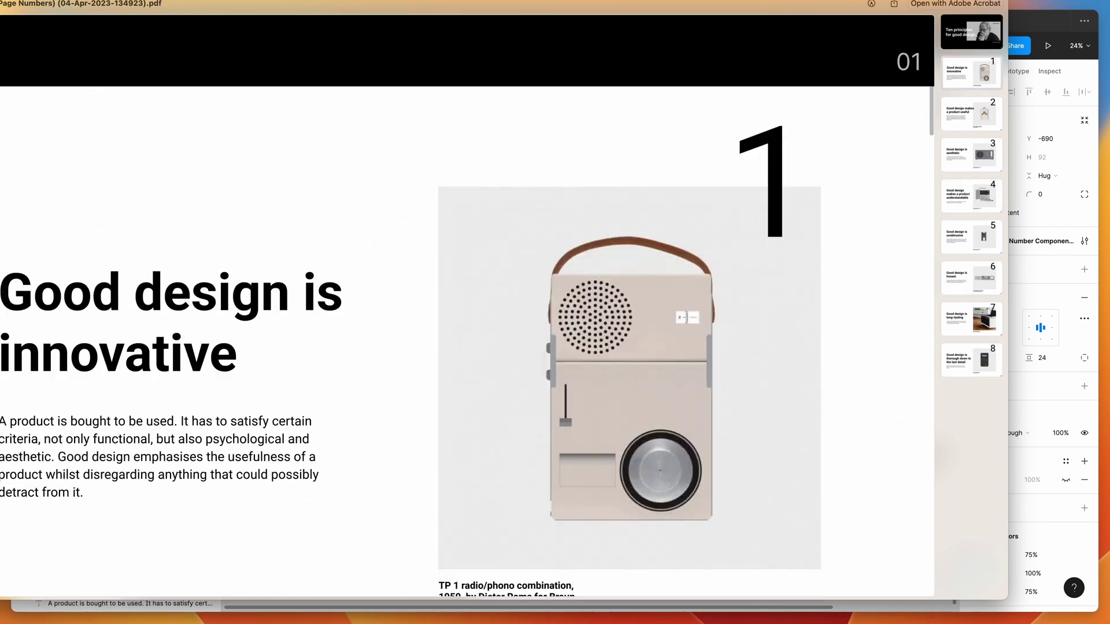
key("Escape")
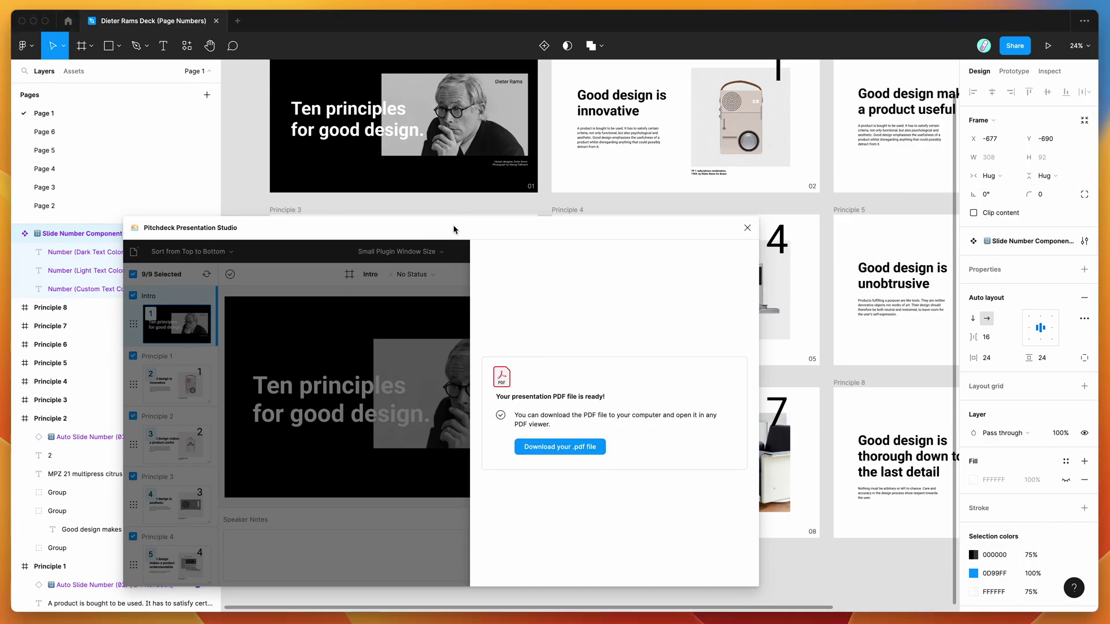
Step: Dismiss the PDF-ready notice and return Pitchdeck to its slide list with all 9 slides selected
left_click_drag(433, 229, 547, 225)
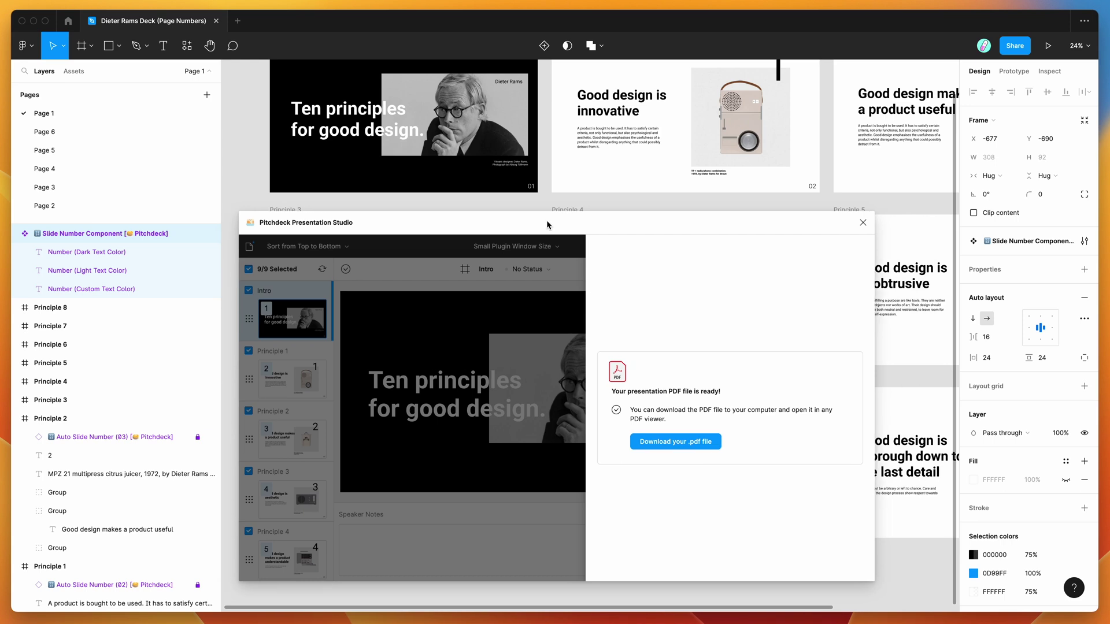
left_click(439, 291)
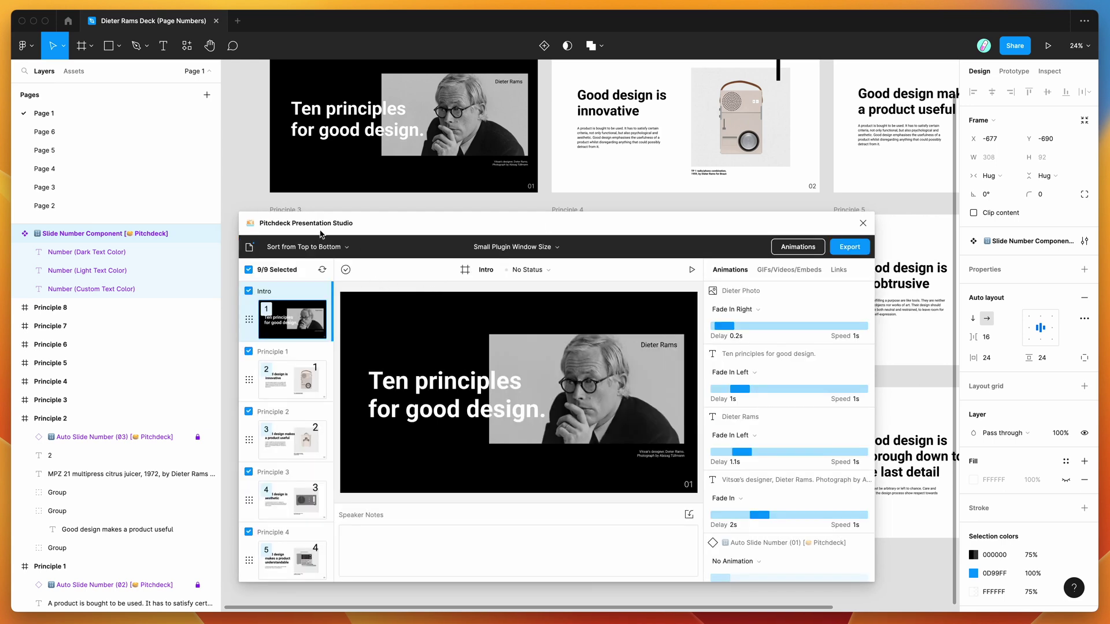
left_click_drag(320, 235, 321, 245)
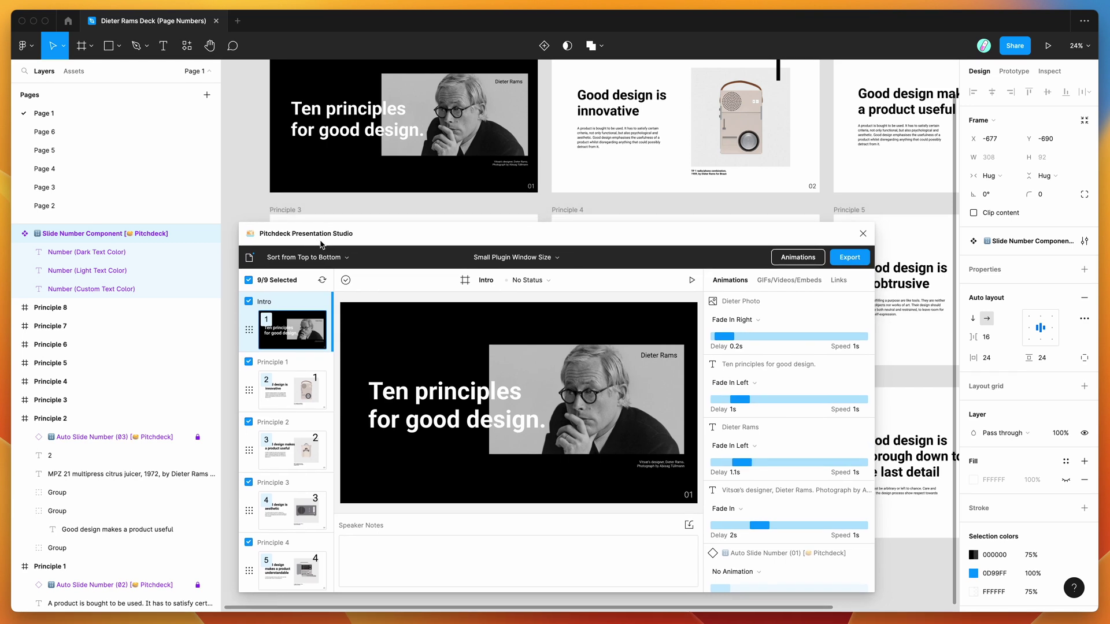
left_click_drag(349, 240, 345, 242)
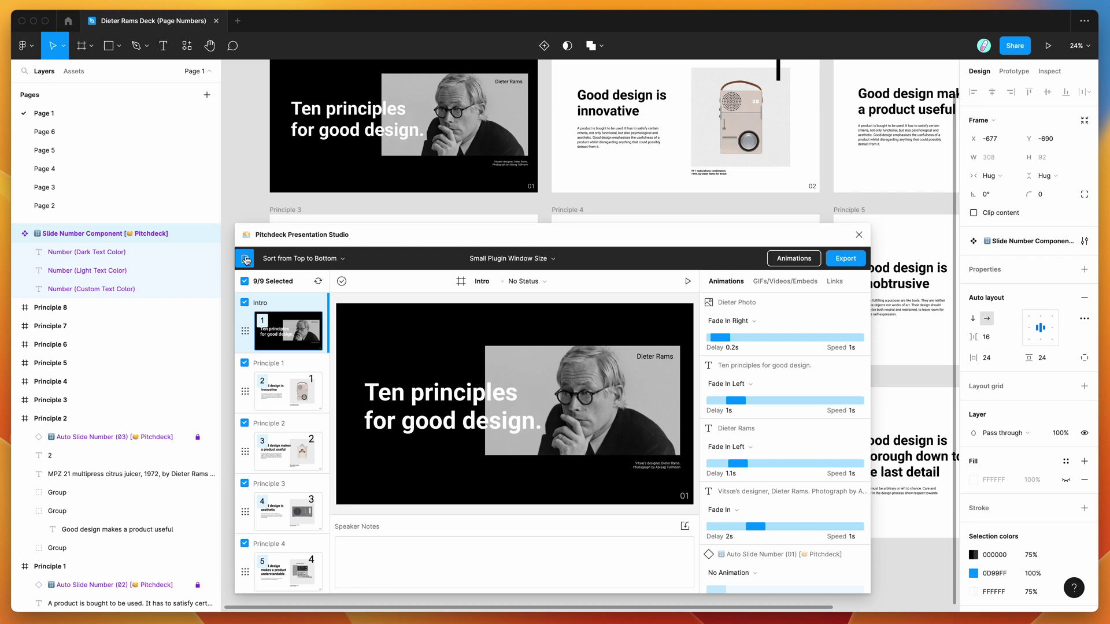
left_click(245, 259)
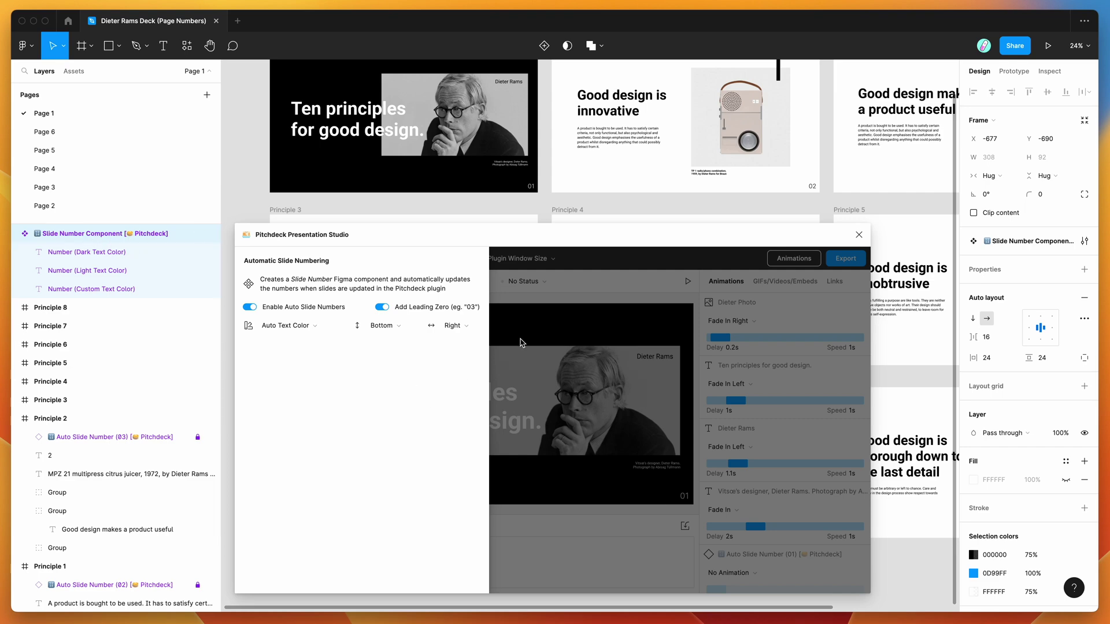
left_click(531, 303)
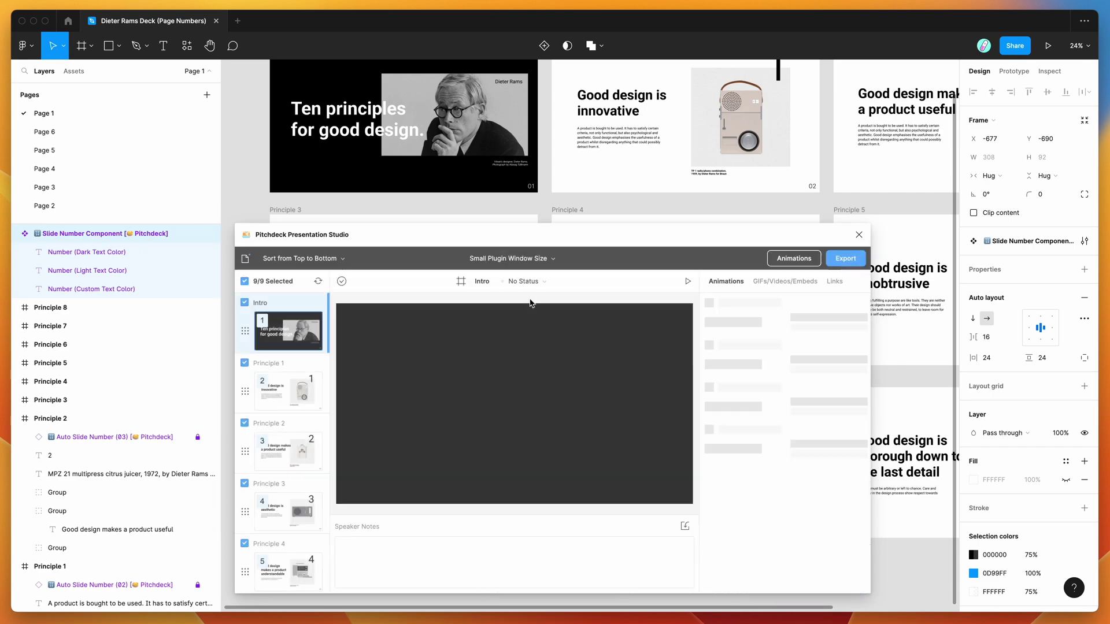